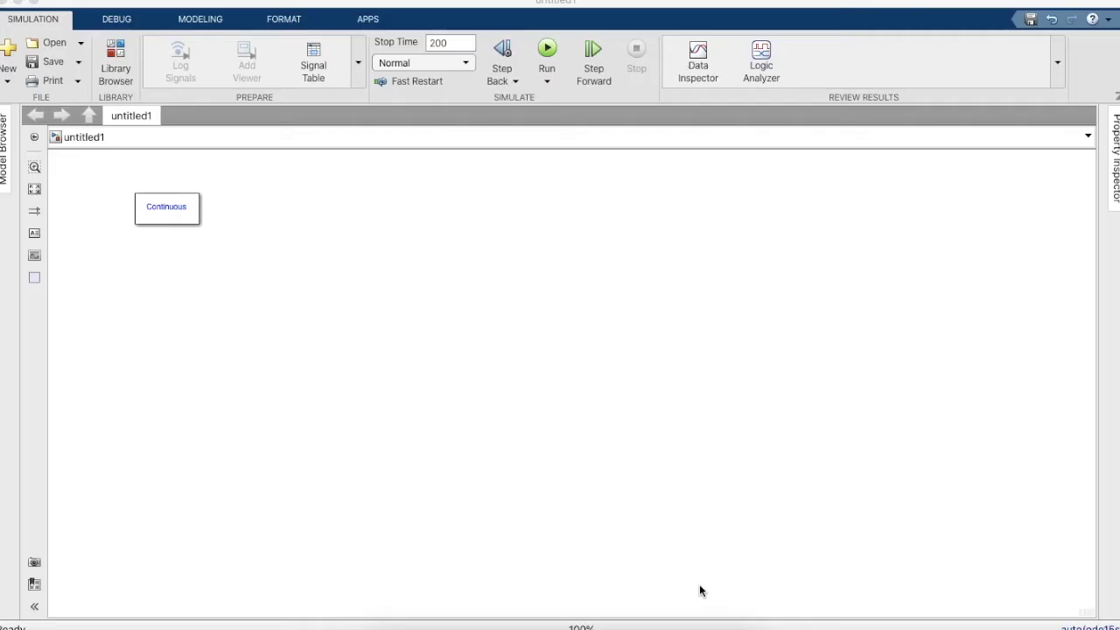
- Search the block library for Battery and add the Simscape electrical Battery block with the m output to the model
left_click(175, 208)
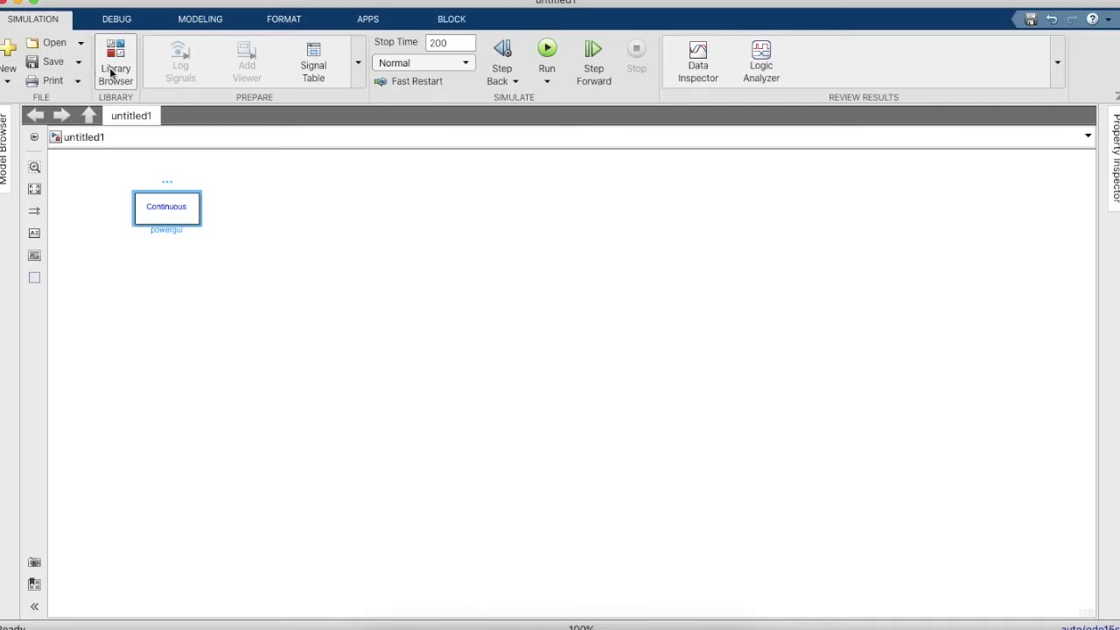
left_click(112, 74)
double_click(681, 91)
key("BackSpace")
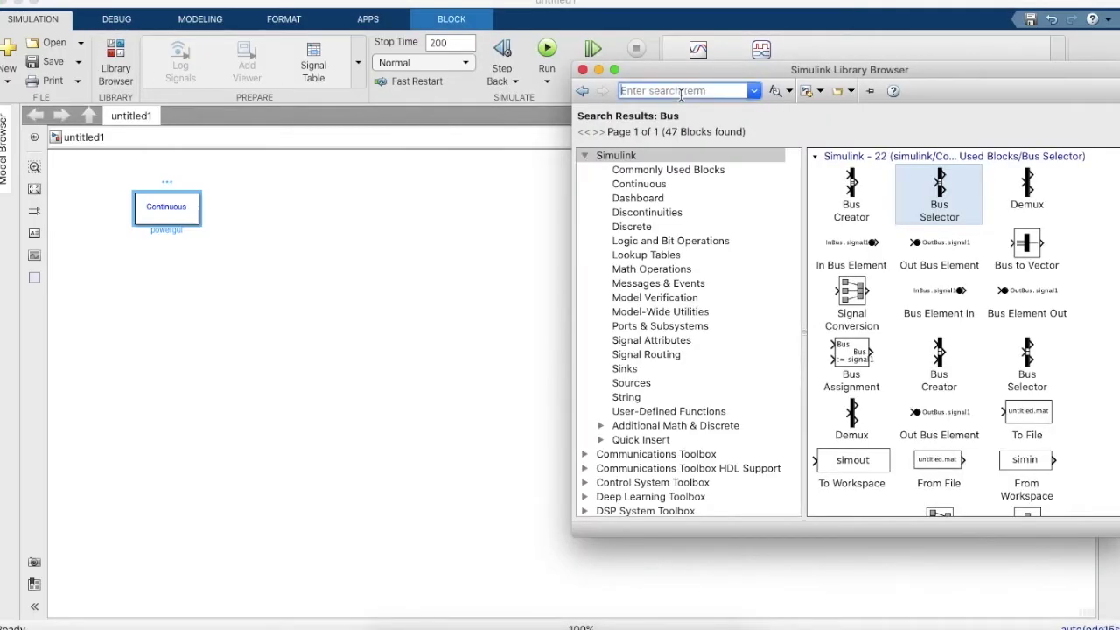
type("Battery")
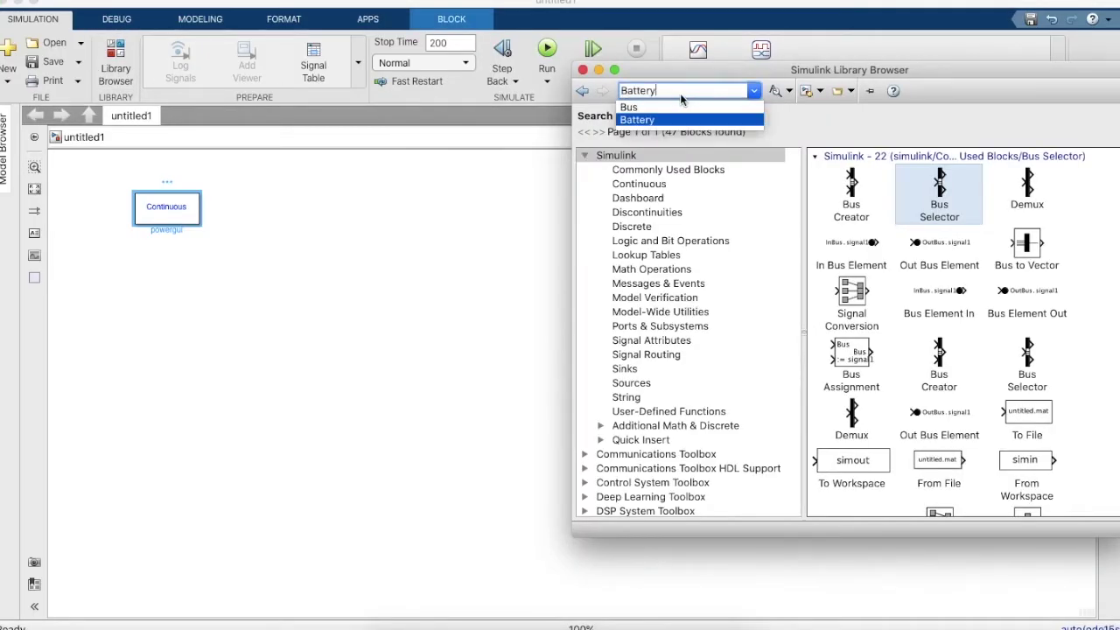
key("Return")
left_click_drag(862, 298, 460, 396)
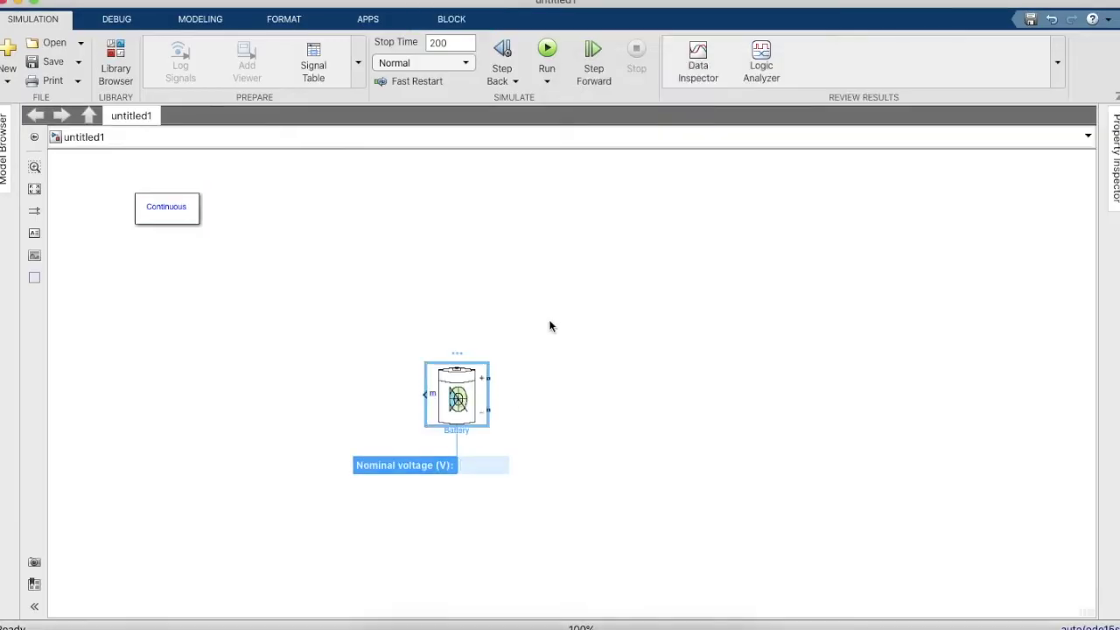
- Rotate the Battery block by 180 degrees and move it further right on the canvas
left_click(486, 383)
key("ctrl+r")
key("ctrl+r")
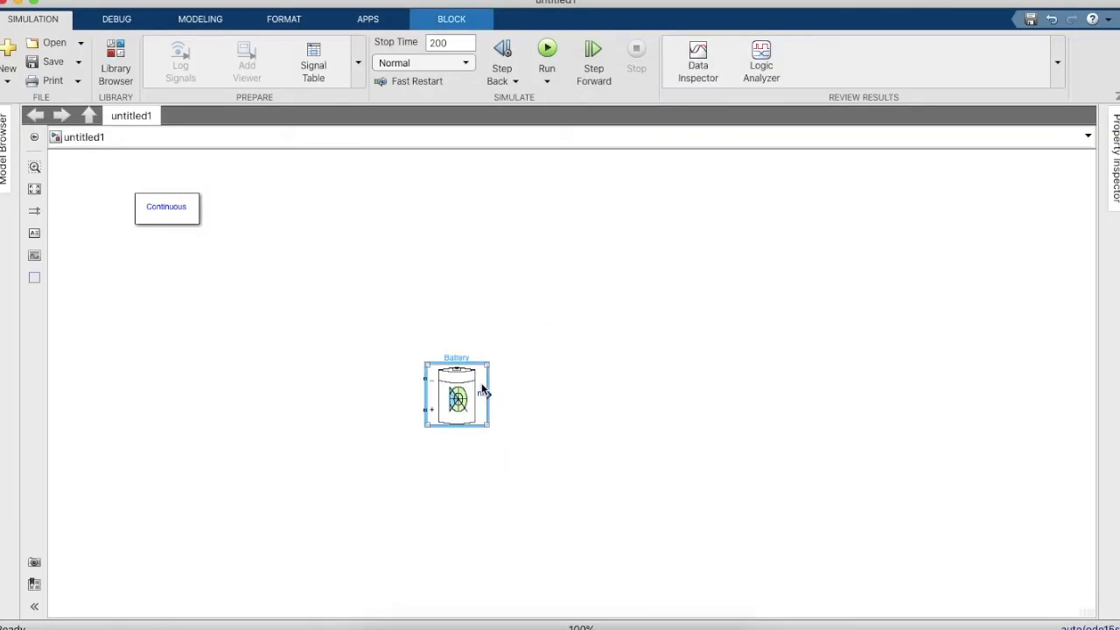
left_click_drag(482, 388, 612, 381)
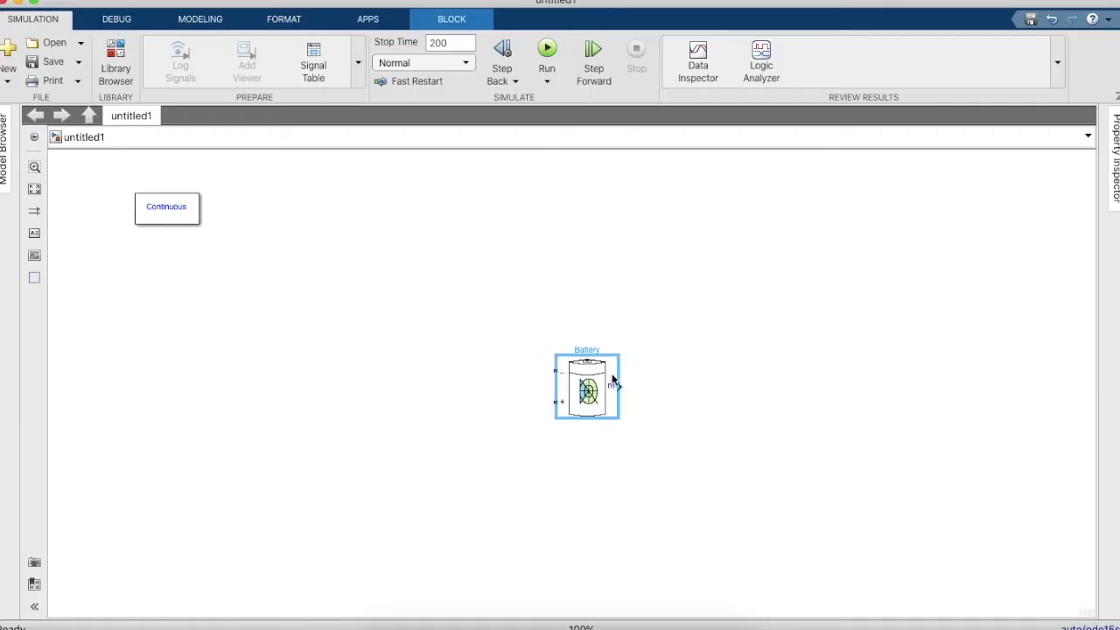
- Search the block library for Dc Voltage and place a DC Voltage Source beside the battery's terminals
left_click(104, 59)
left_click(632, 91)
key("BackSpace")
type("Dc")
key("Down")
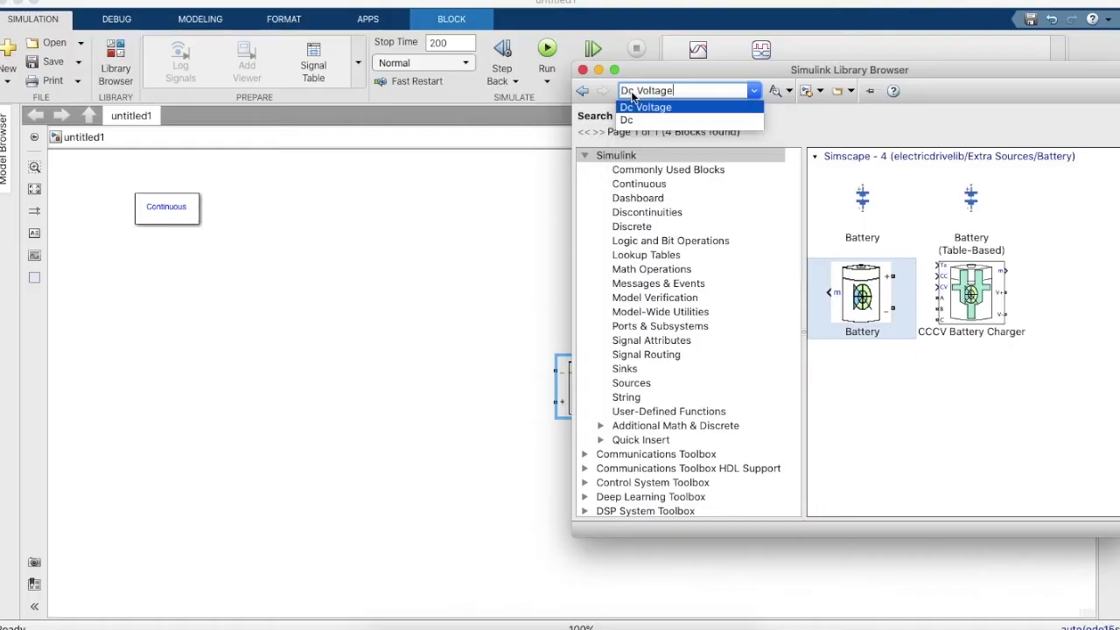
key("Return")
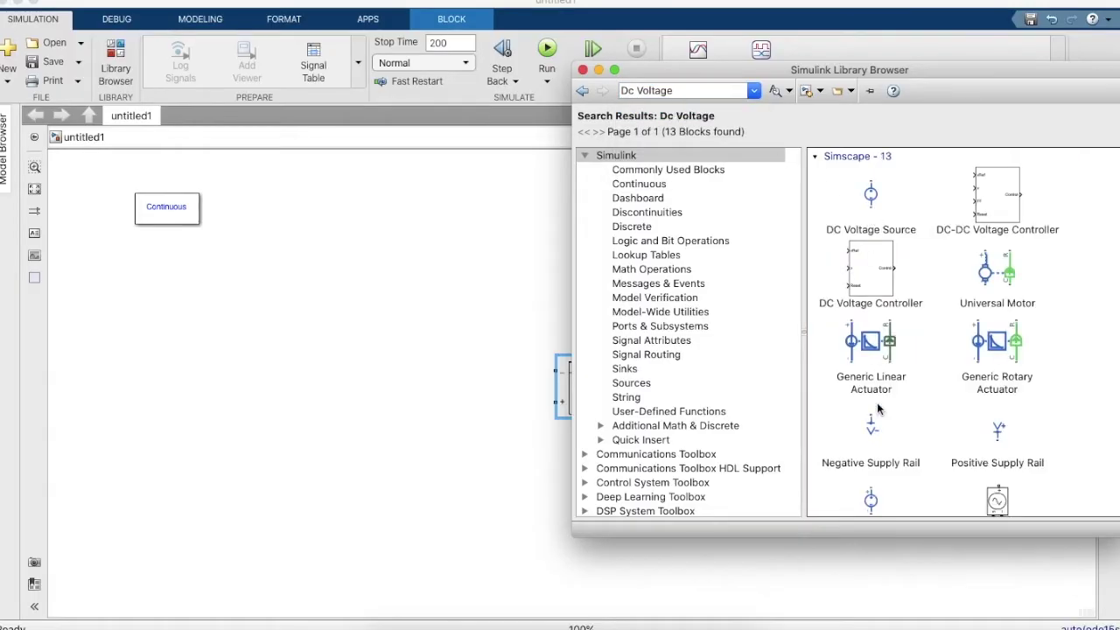
scroll(880, 409, "down", 3)
left_click_drag(872, 377, 442, 395)
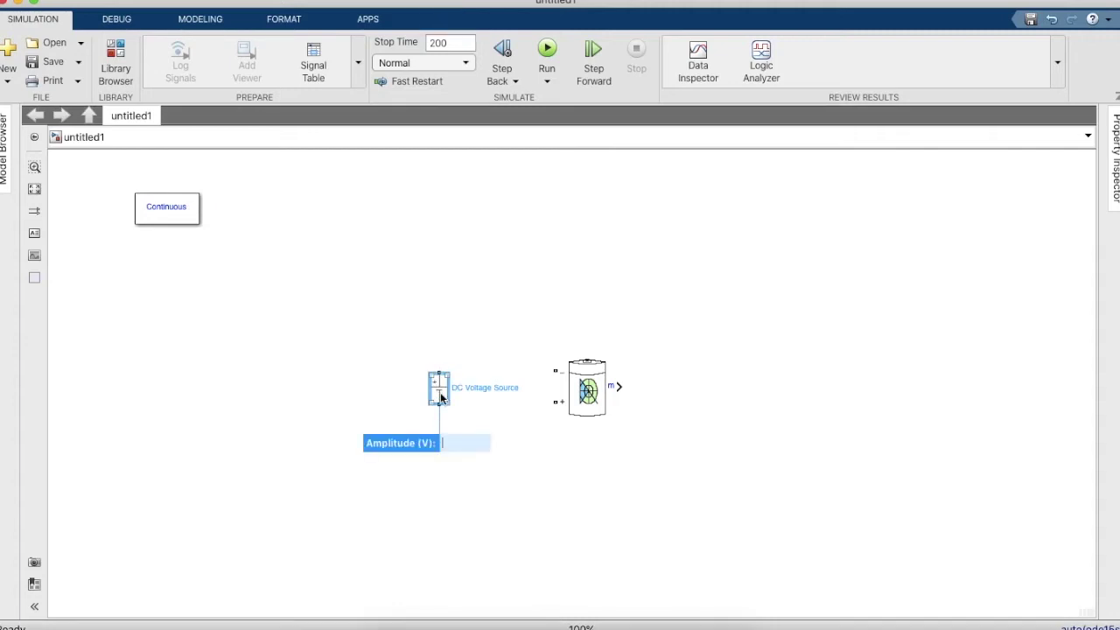
- Rotate the DC Voltage Source 180 degrees, wire it to the battery's plus and minus terminals, and space it further from the battery
key("ctrl+r")
key("ctrl+r")
left_click_drag(439, 404, 556, 401)
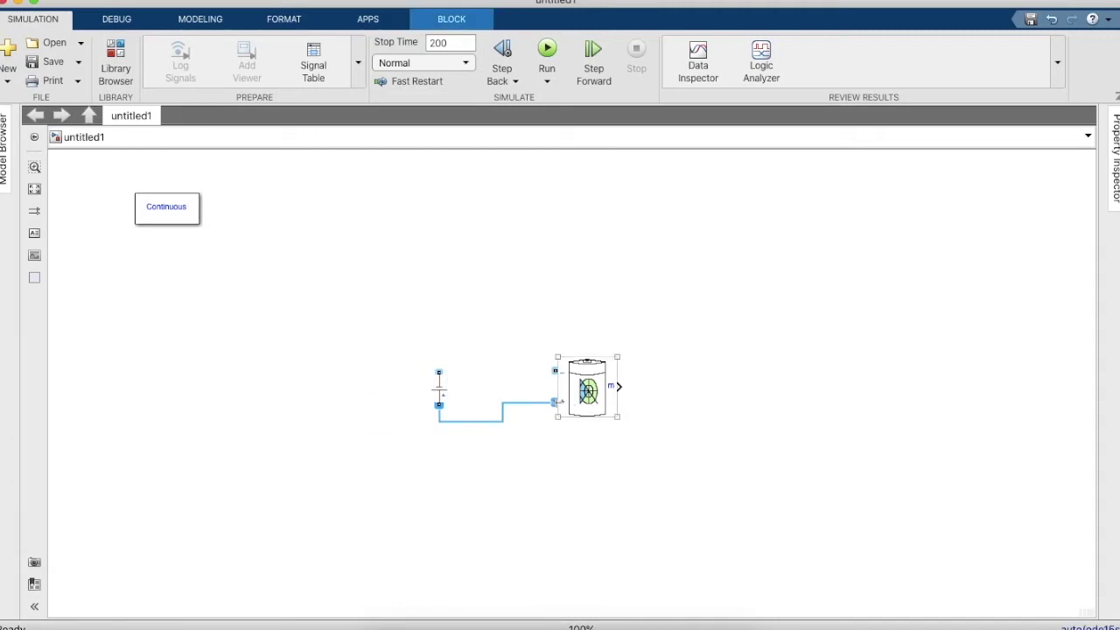
left_click_drag(442, 371, 555, 371)
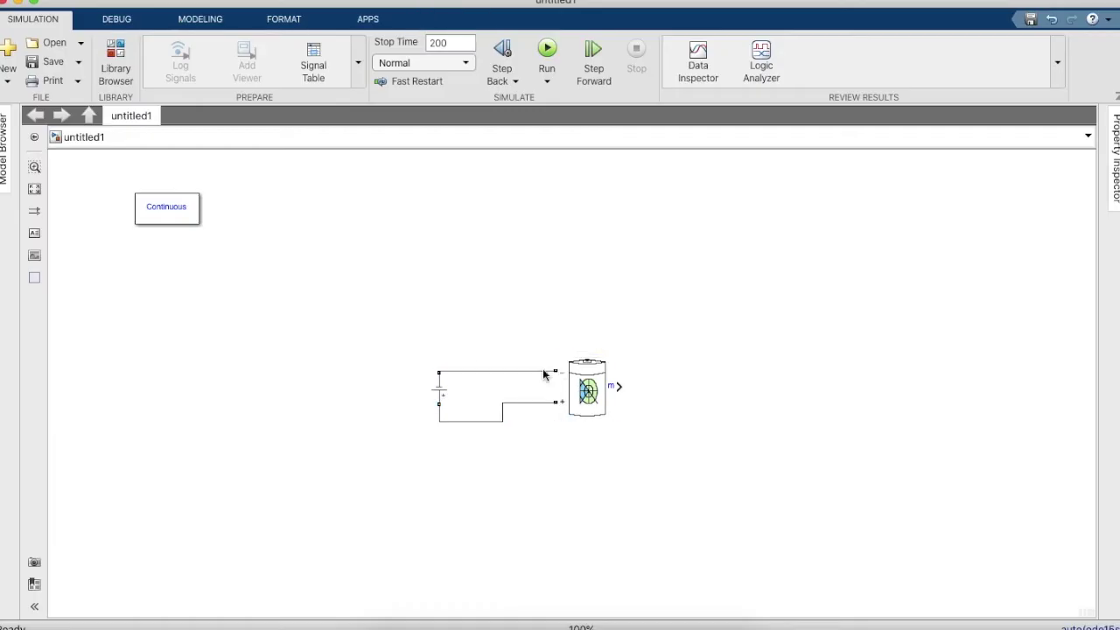
left_click_drag(440, 382, 395, 388)
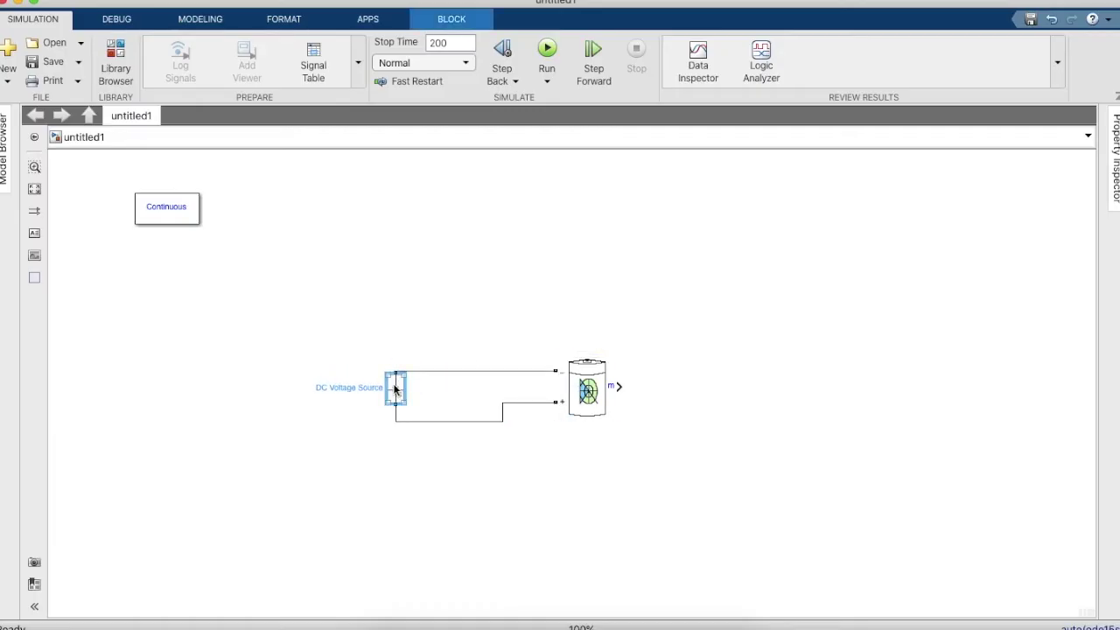
- Set the DC Voltage Source amplitude to 12 V
double_click(395, 390)
left_click(505, 386)
key("BackSpace")
key("BackSpace")
key("BackSpace")
type("1")
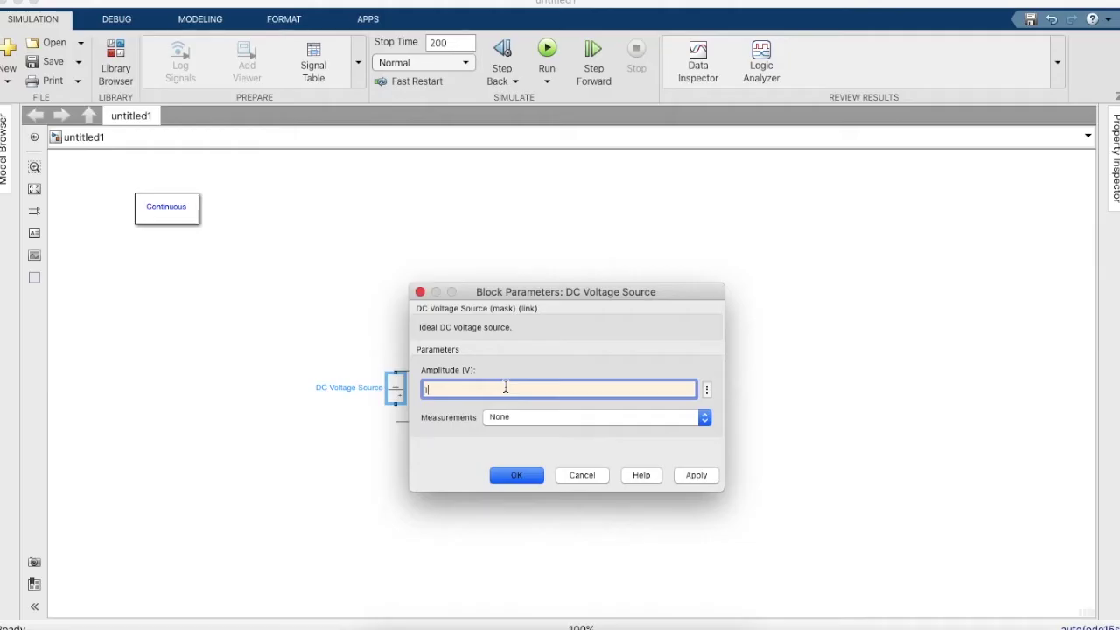
type("2")
key("Return")
- Change the Battery block's initial state-of-charge percentage
double_click(560, 407)
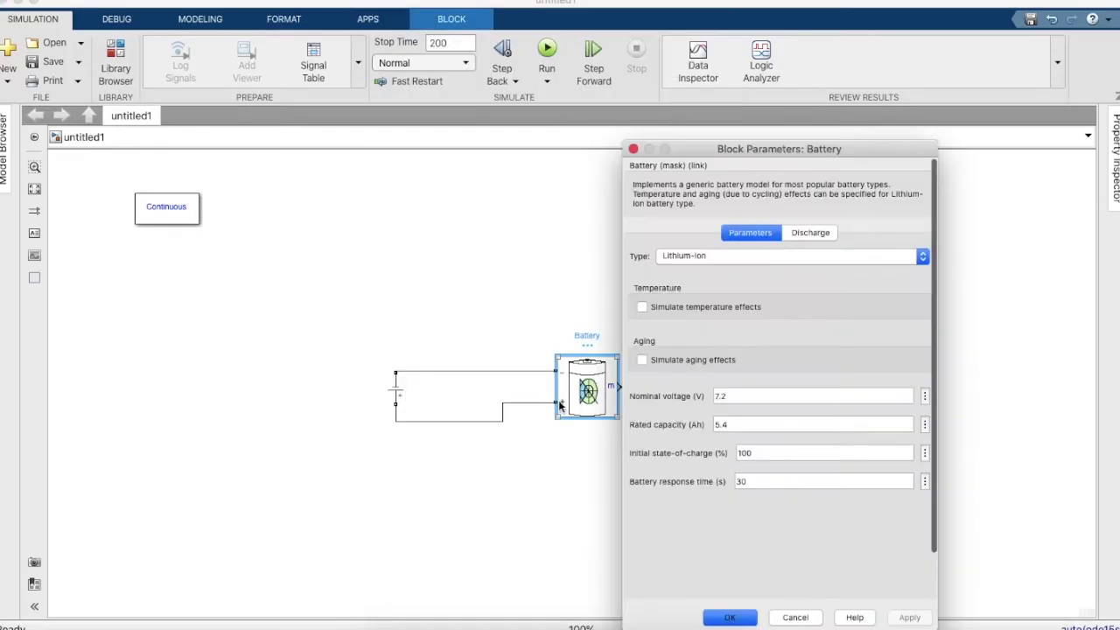
double_click(770, 453)
key("BackSpace")
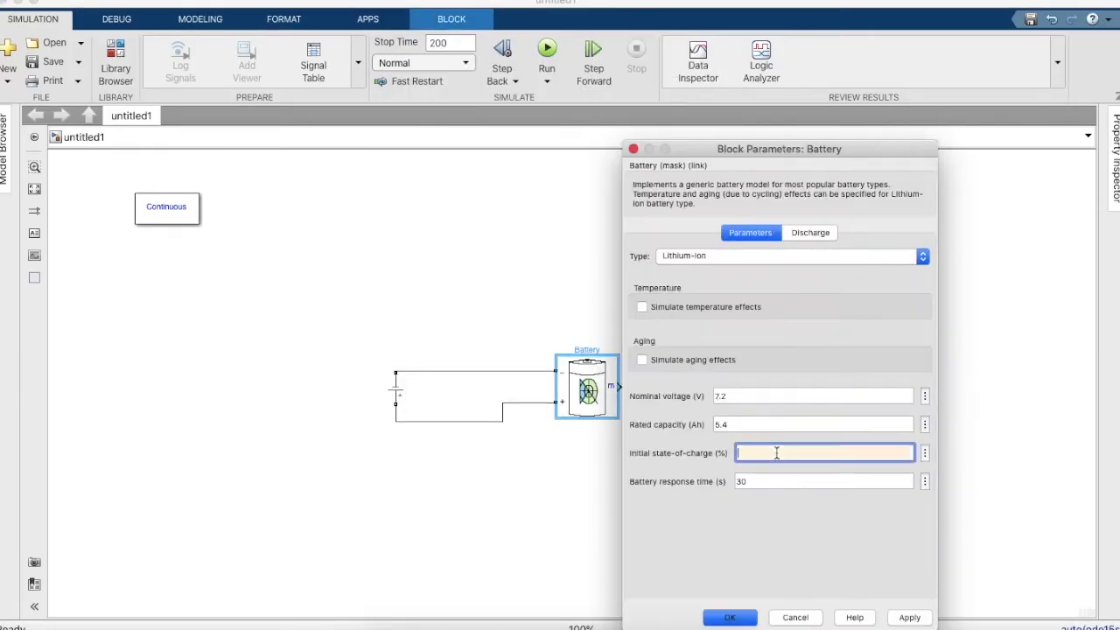
key("Return")
left_click(673, 364)
- Search the block library for Bus and place a Bus Selector connected to the battery's m output
left_click(131, 66)
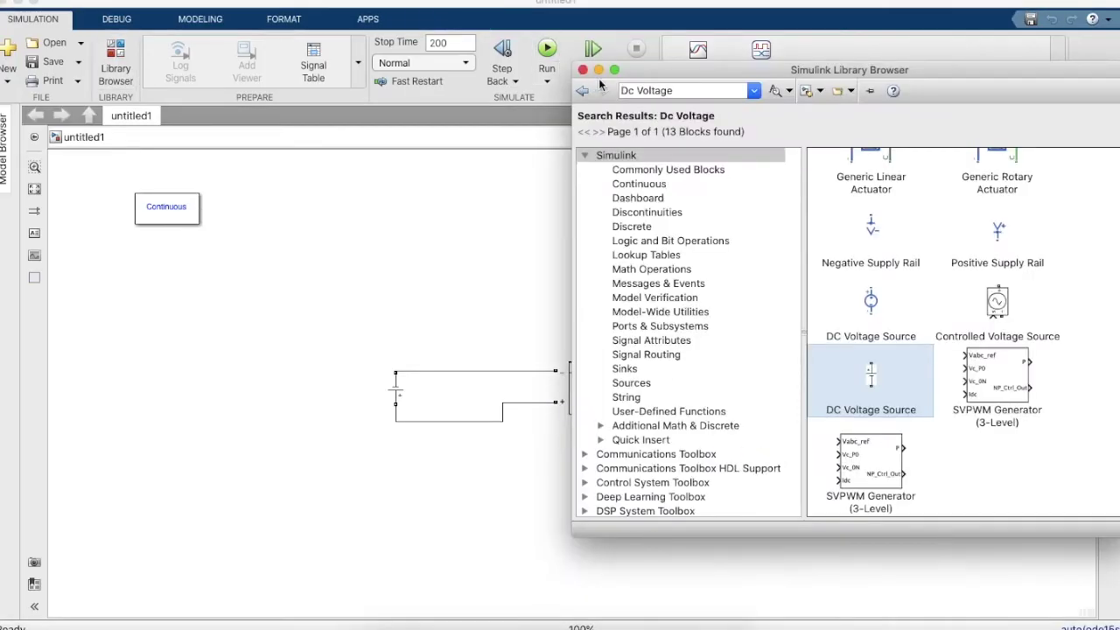
left_click(690, 91)
key("BackSpace")
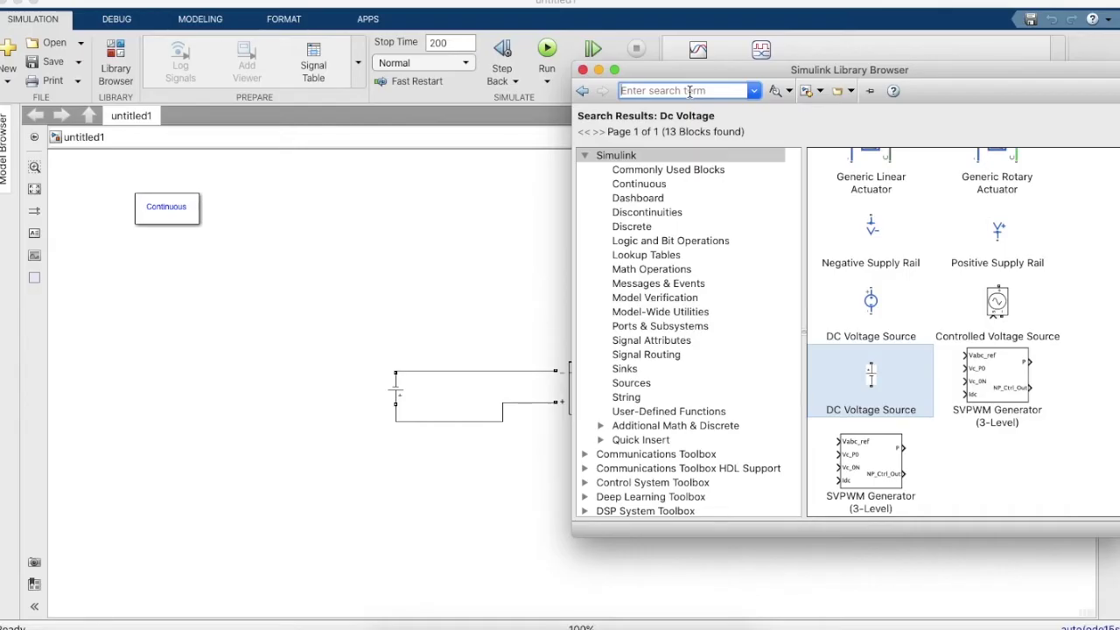
type("Bus")
key("Return")
left_click(941, 187)
left_click_drag(939, 186, 659, 393)
left_click(659, 393)
- Configure the Bus Selector to output only SOC (%), removing the placeholder signals signal1 and signal2
double_click(659, 393)
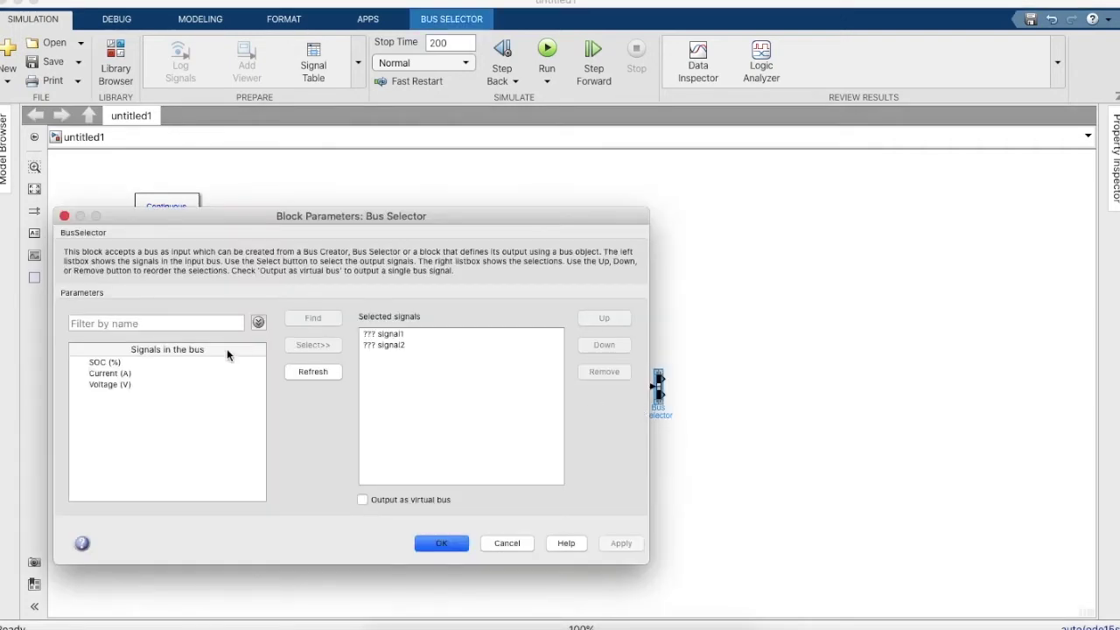
left_click(394, 345)
left_click(604, 371)
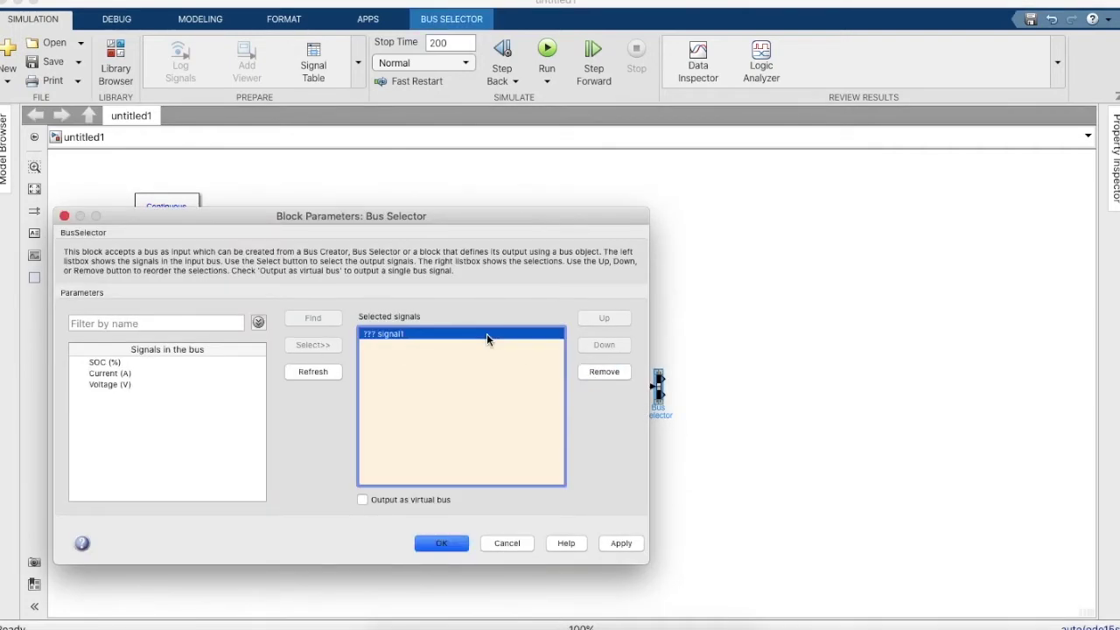
left_click(585, 373)
left_click(151, 361)
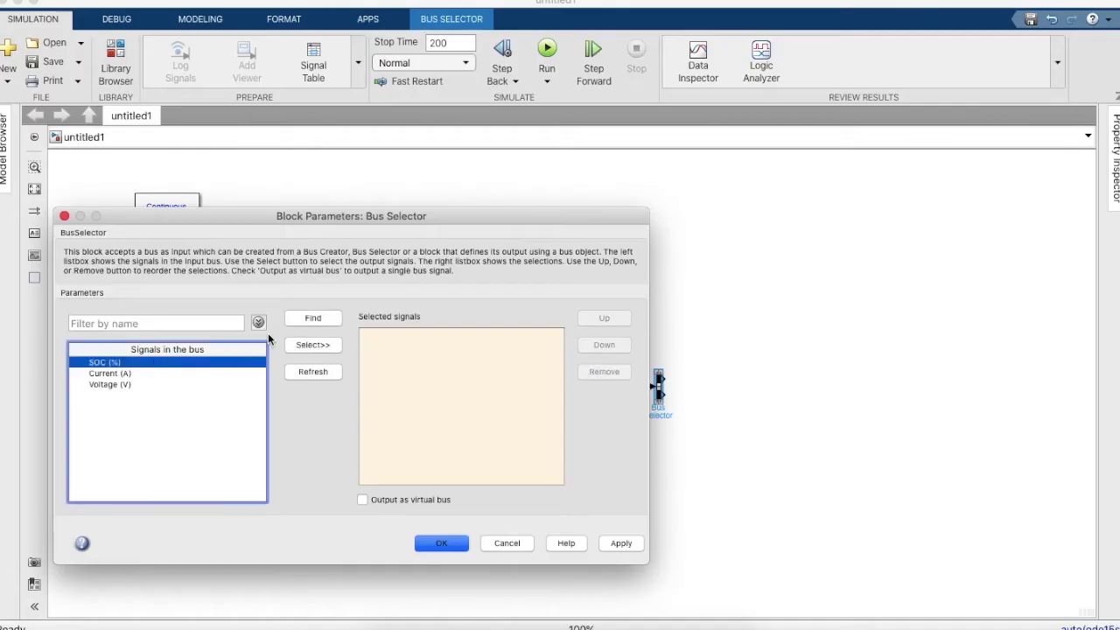
left_click(313, 345)
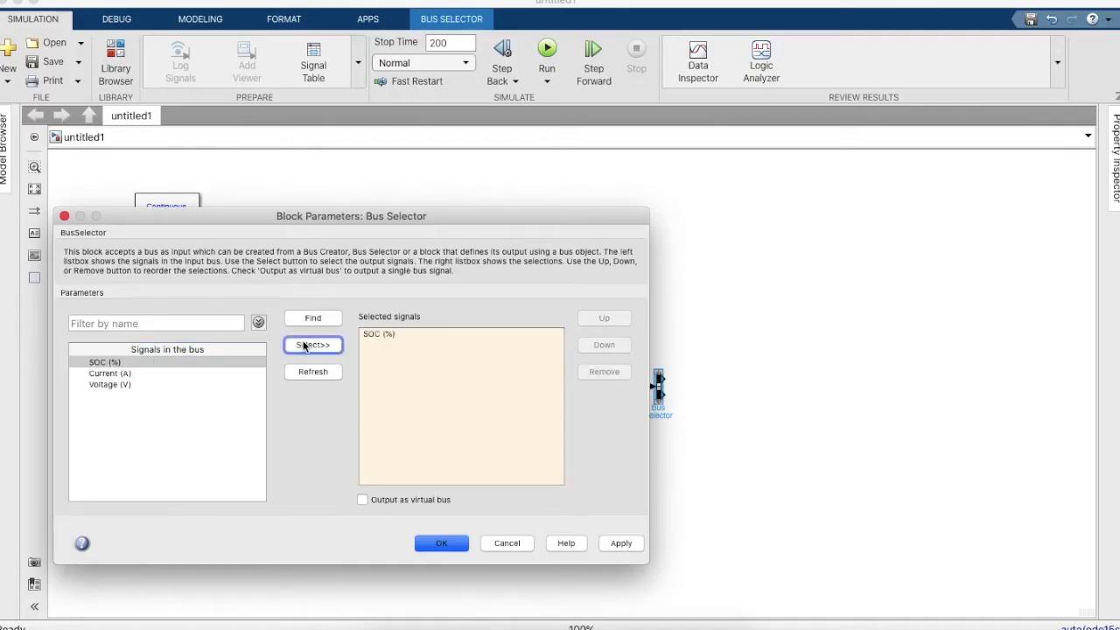
left_click(439, 543)
left_click(393, 198)
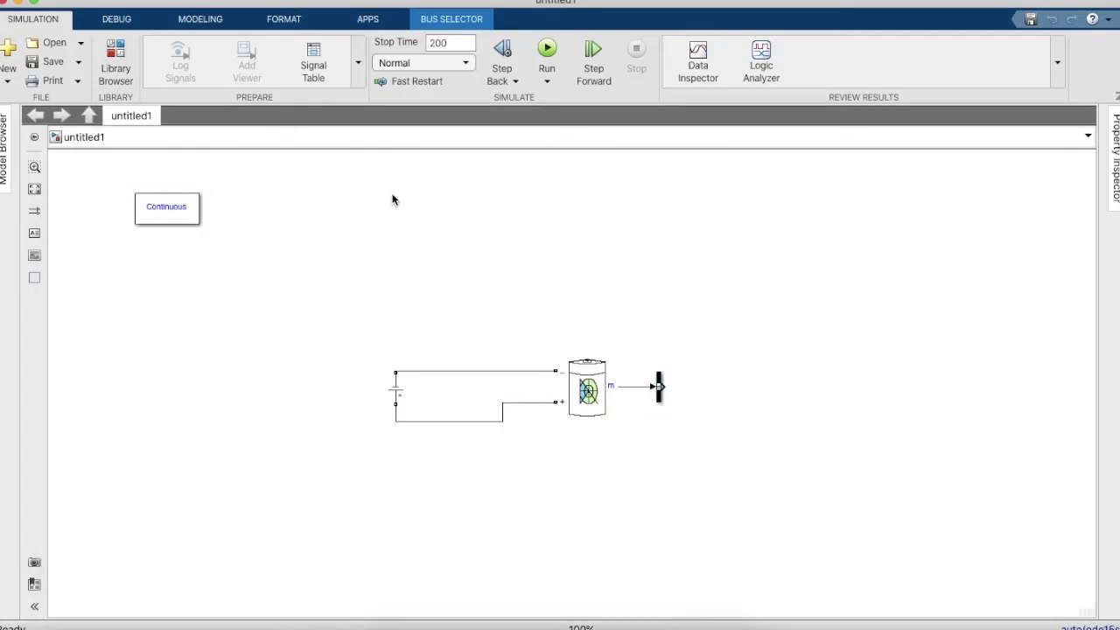
- Search the block library for Goto, place a Goto block, and connect the Bus Selector output to it
left_click(116, 63)
left_click(685, 91)
key("BackSpace")
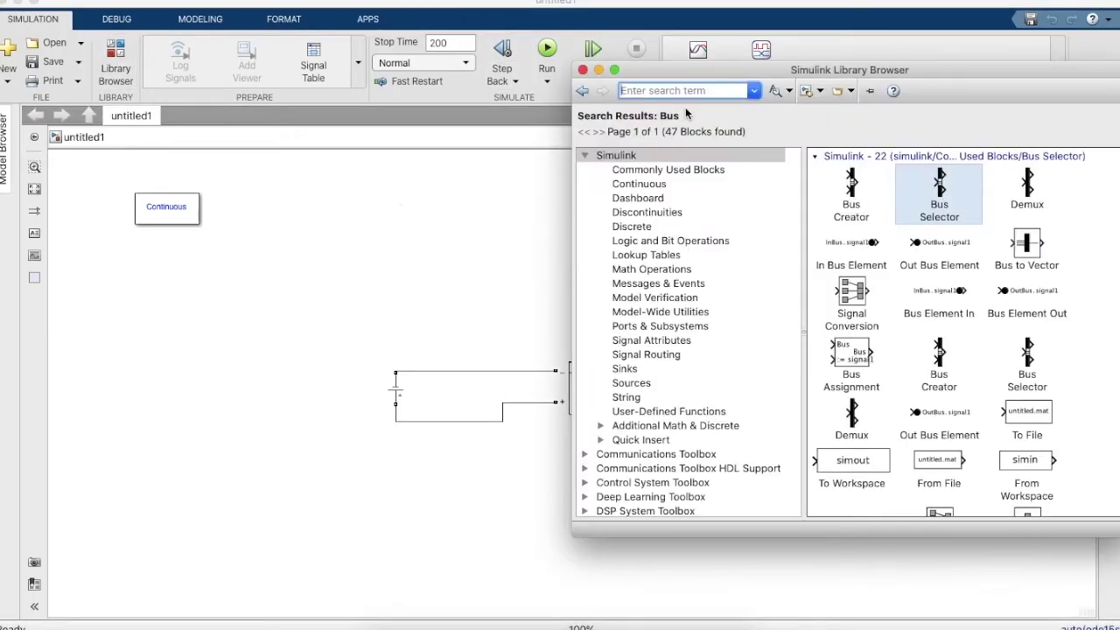
type("Goto")
key("Return")
left_click_drag(876, 191, 737, 404)
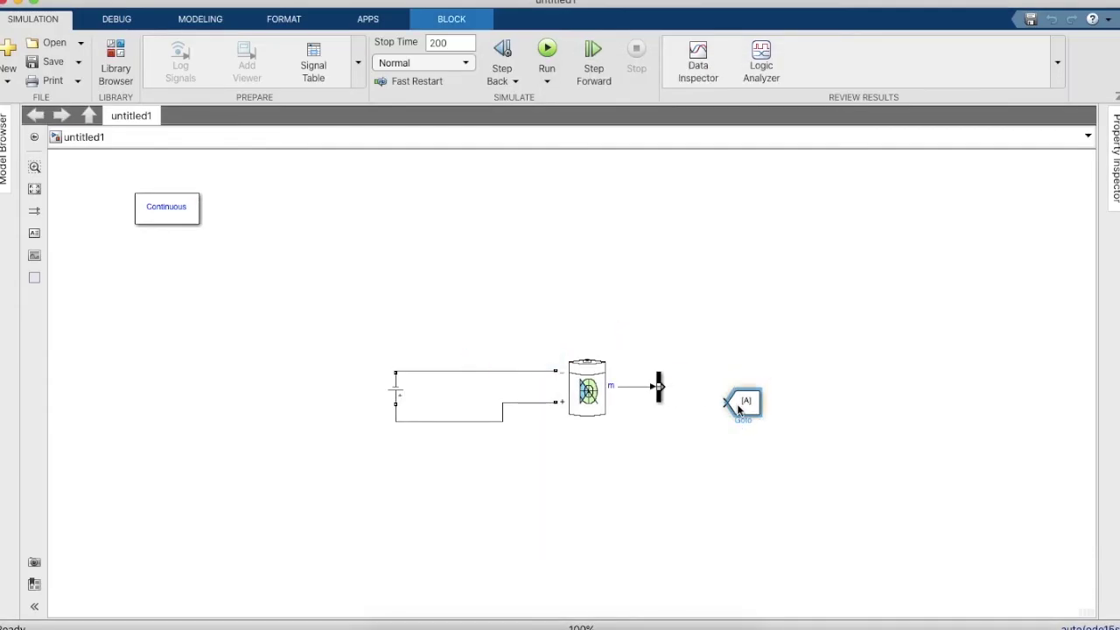
left_click_drag(666, 386, 726, 403)
- Set the Goto block's tag to SOC
double_click(747, 404)
double_click(458, 328)
type("SOC")
double_click(458, 328)
key("Return")
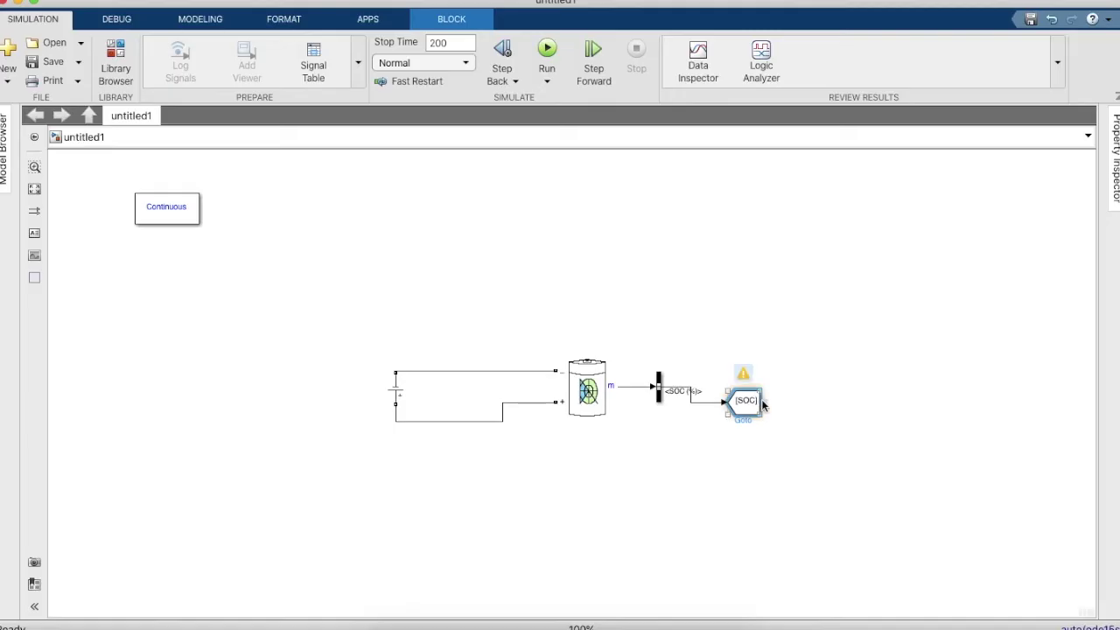
- Add a From block with the SOC tag beside the Goto block and connect a Scope from the library to it
left_click_drag(758, 403, 811, 407)
left_click(116, 63)
double_click(634, 91)
key("BackSpace")
type("Scope")
key("Return")
left_click_drag(825, 184, 867, 401)
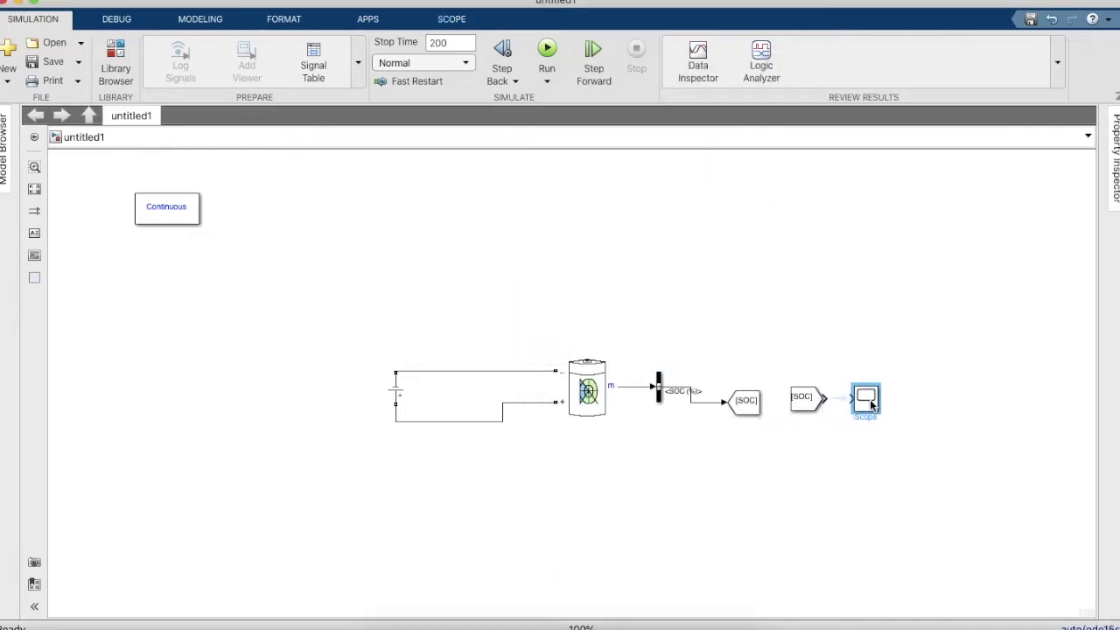
- Run the simulation and examine the battery's SOC curve in the Scope
left_click(728, 292)
left_click(545, 52)
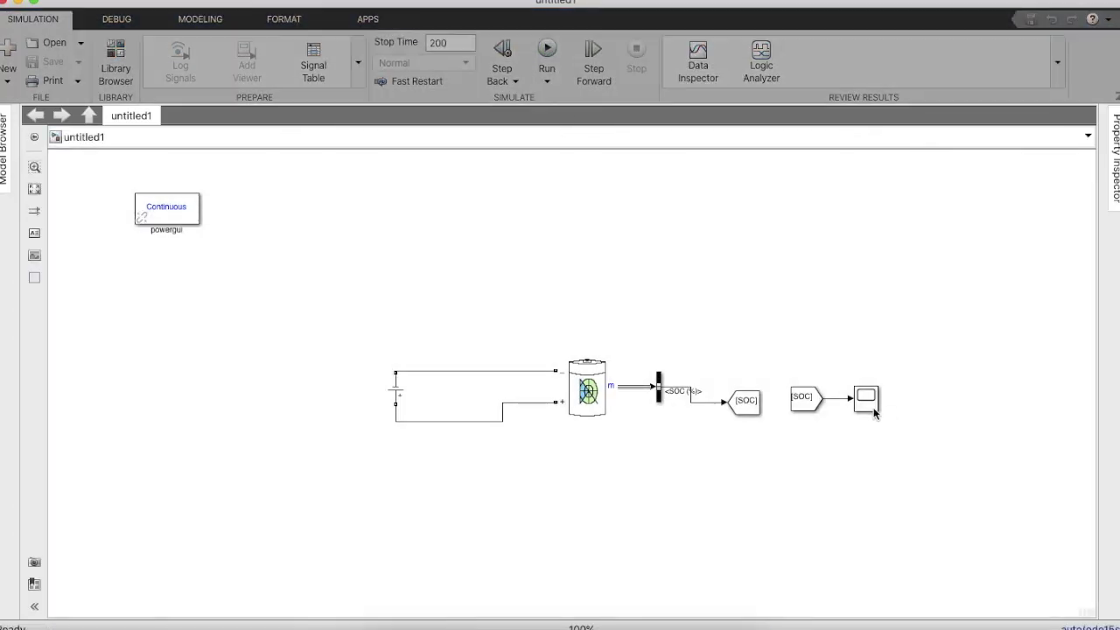
left_click(872, 411)
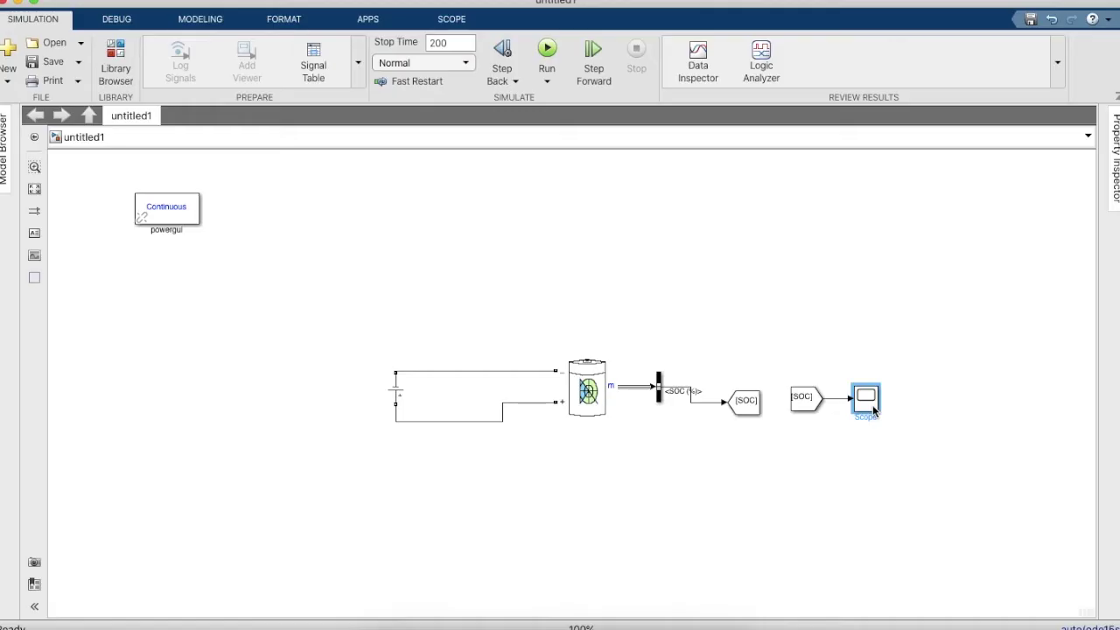
double_click(872, 411)
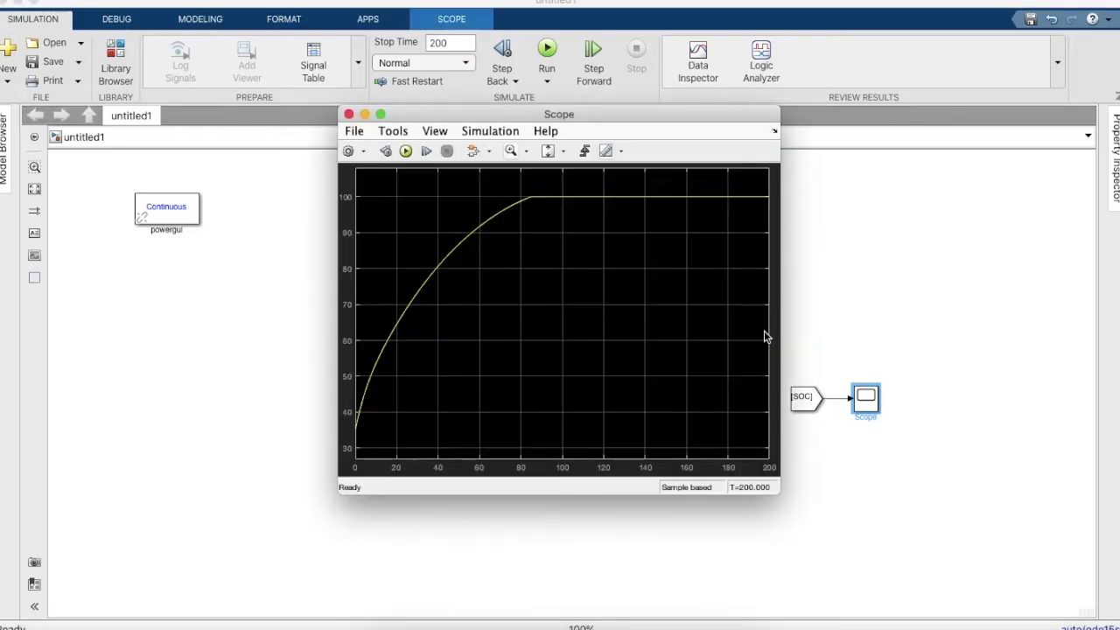
left_click(348, 114)
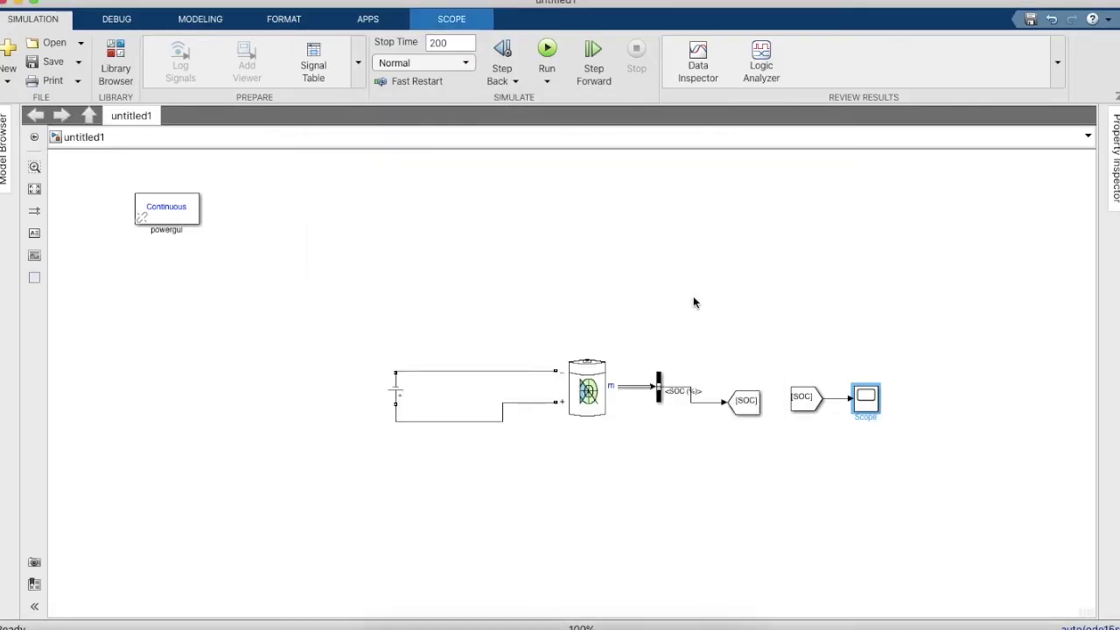
- Search the block library for Ideal switch and place an Ideal Switch above the source-battery circuit
left_click(122, 77)
double_click(711, 91)
type("Idea")
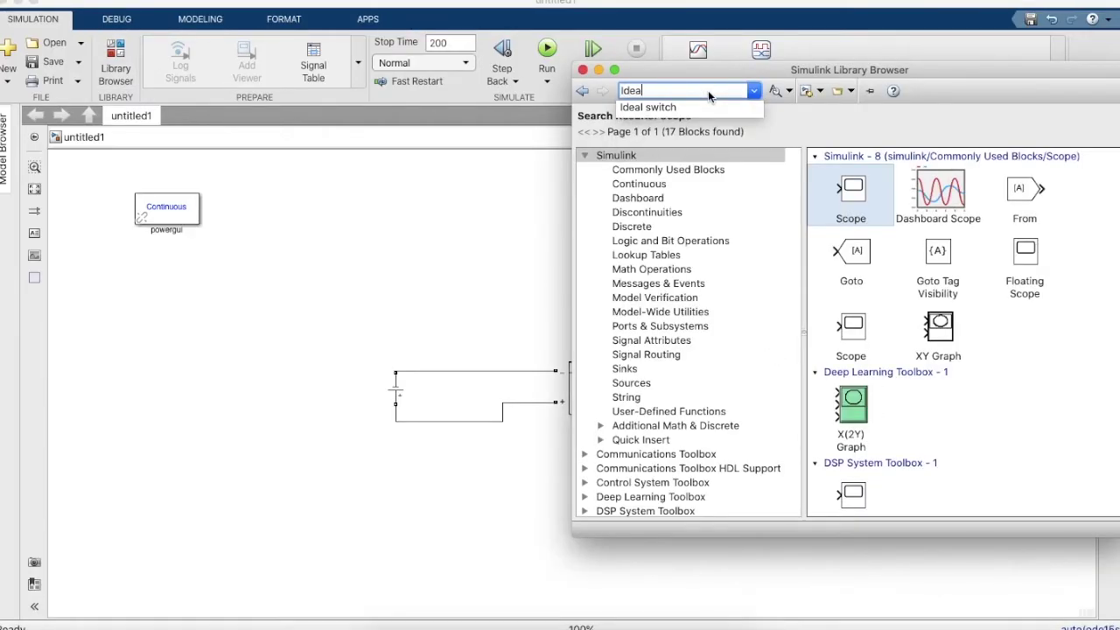
left_click(709, 106)
left_click(823, 181)
left_click_drag(822, 180, 477, 313)
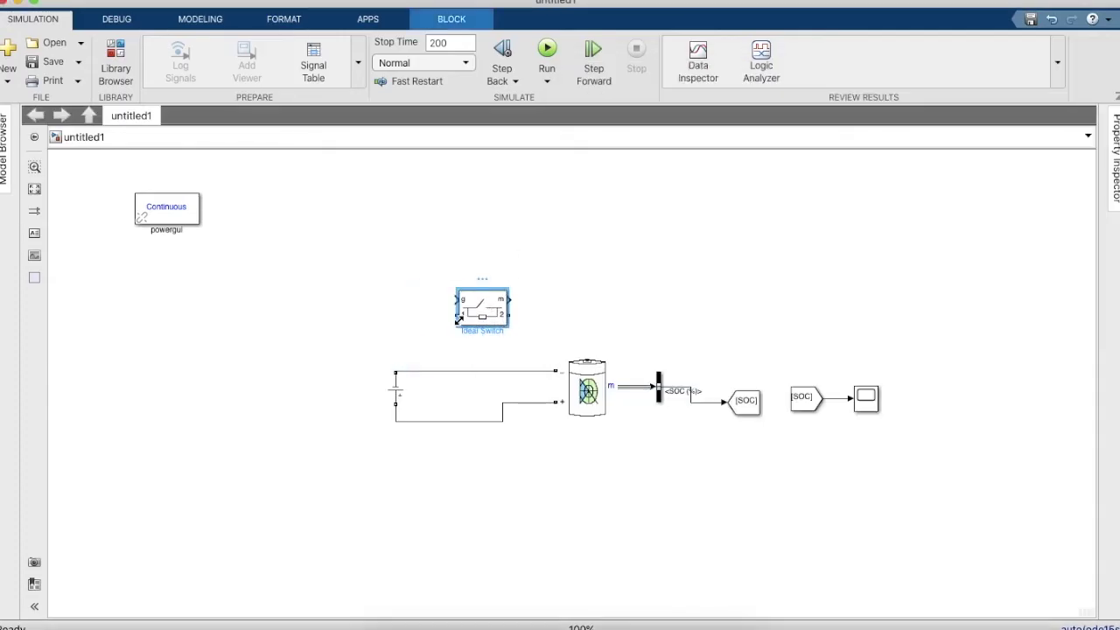
- Replace the upper wire by inserting the Ideal Switch between the voltage source and the battery's minus terminal
left_click_drag(452, 374, 518, 372)
left_click(478, 371)
key("Delete")
left_click(490, 328)
left_click_drag(490, 328, 490, 366)
- Duplicate the Ideal Switch and wire the copy in series between the voltage source and the battery's plus terminal
left_click(506, 403)
left_click(486, 360)
mouse_move(487, 360)
left_mouse_down()
mouse_move(479, 476)
mouse_move(427, 421)
left_mouse_up()
left_click_drag(502, 473, 520, 406)
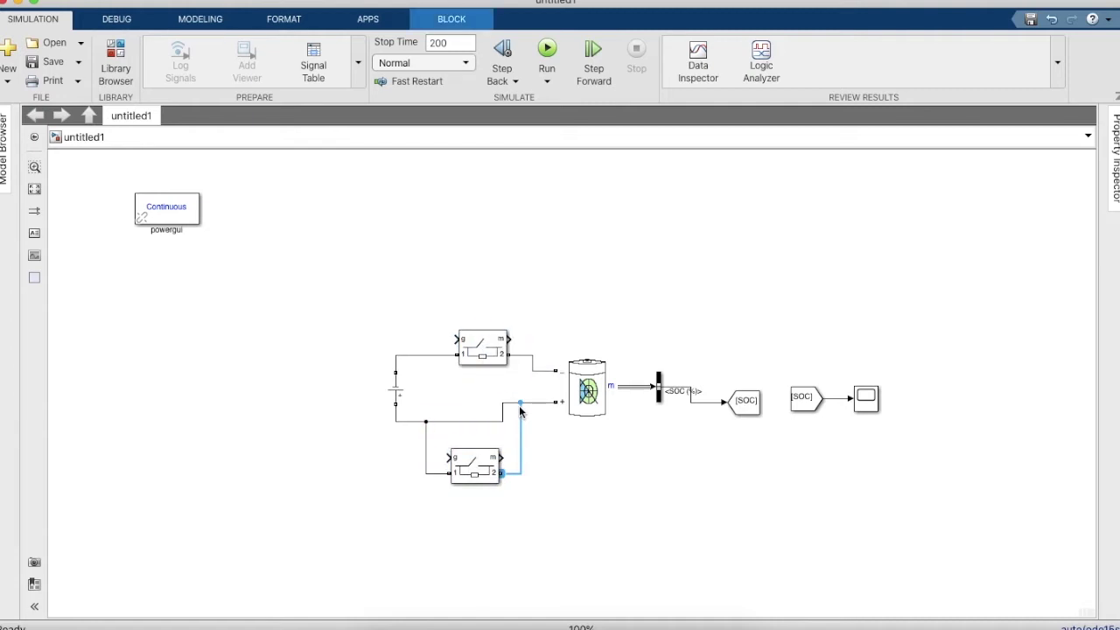
left_click(489, 464)
left_click_drag(482, 468, 486, 419)
left_click(500, 489)
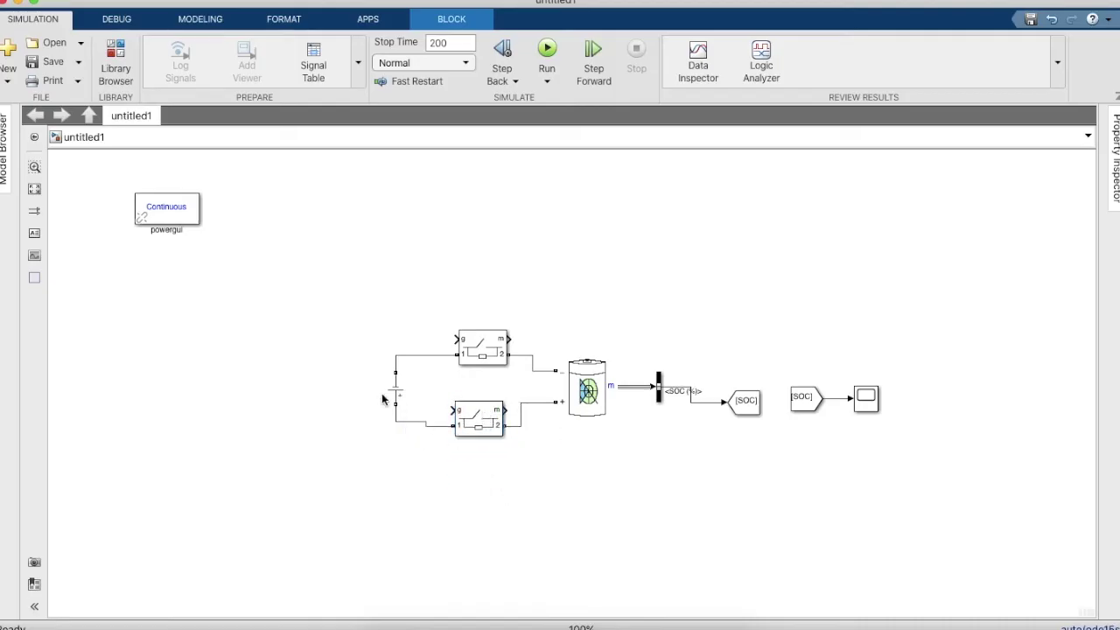
- Search the block library for State and place a Stateflow Chart block below the voltage source circuit
left_click(116, 68)
left_click(672, 90)
key("super+a")
key("BackSpace")
type("State")
key("Down")
key("Down")
key("Up")
key("Return")
scroll(894, 399, "down", 10)
scroll(894, 399, "down", 5)
left_click_drag(882, 487, 260, 494)
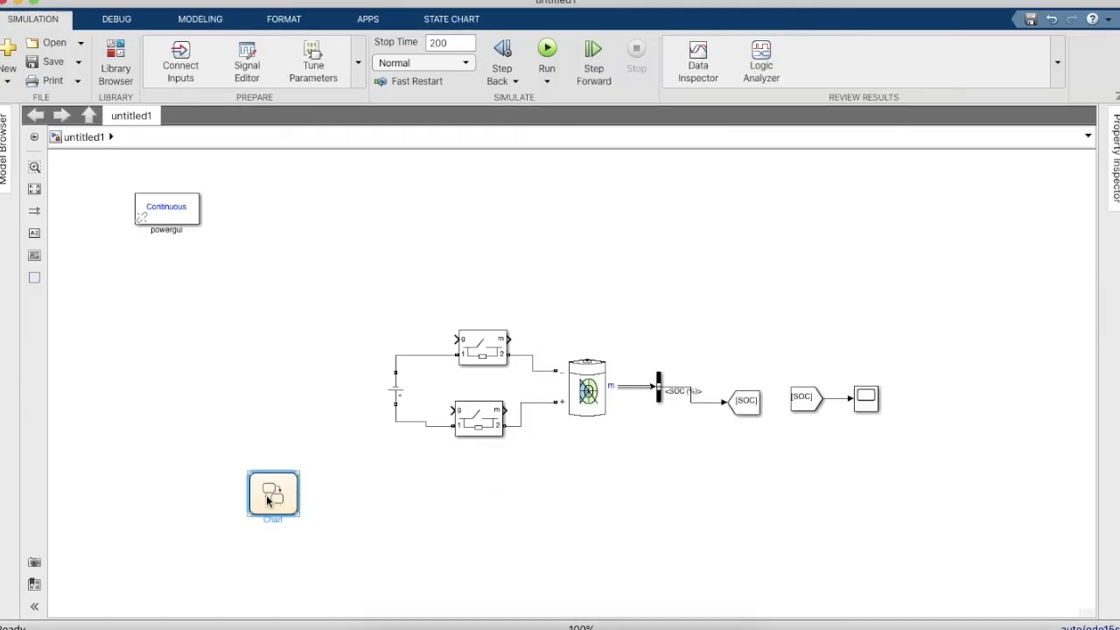
- Duplicate the SOC From block and connect the copy to the input of the Stateflow Chart
left_click(805, 399)
key("ctrl+v")
left_click_drag(353, 480, 263, 493)
left_click(273, 496)
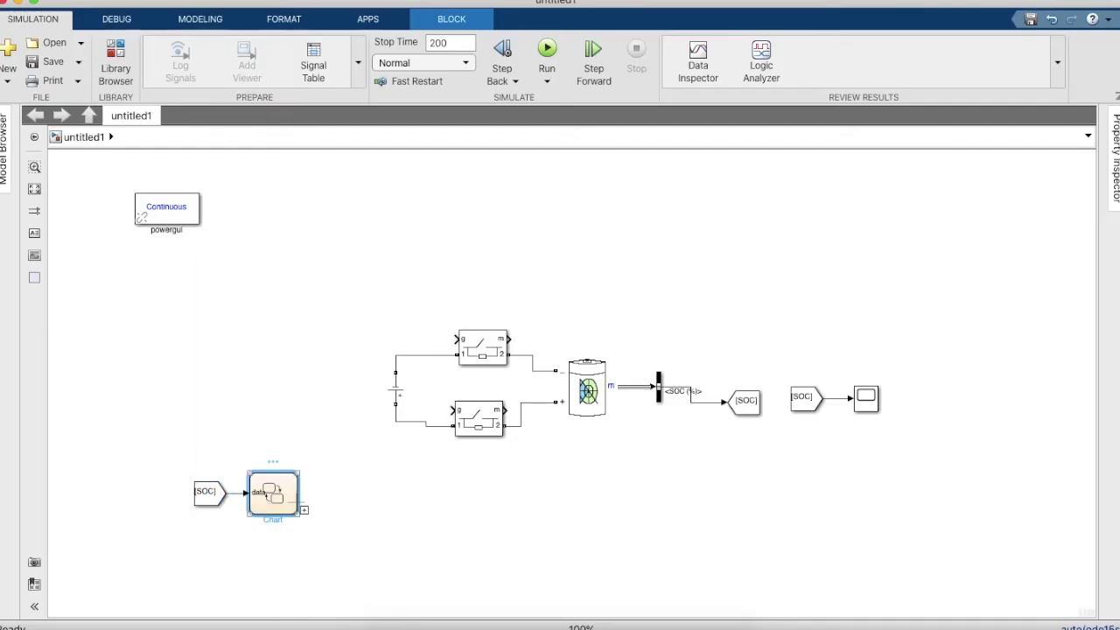
- Add an output to the Chart and place a copy of the SOC Goto block beside it
left_click(300, 499)
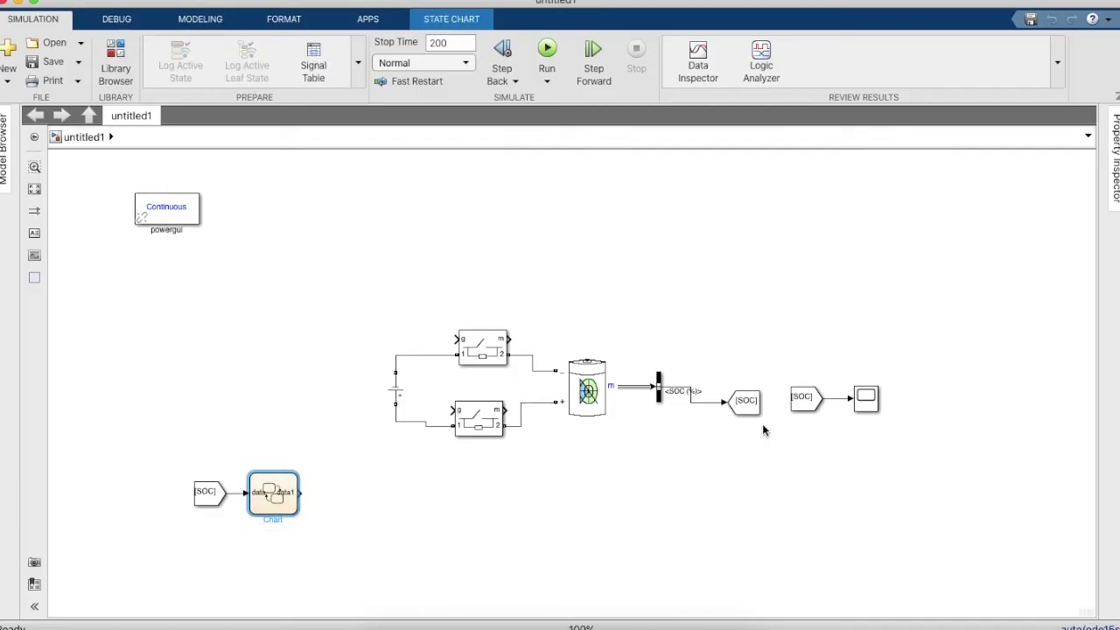
left_click(790, 403)
left_click(790, 404)
key("ctrl+c")
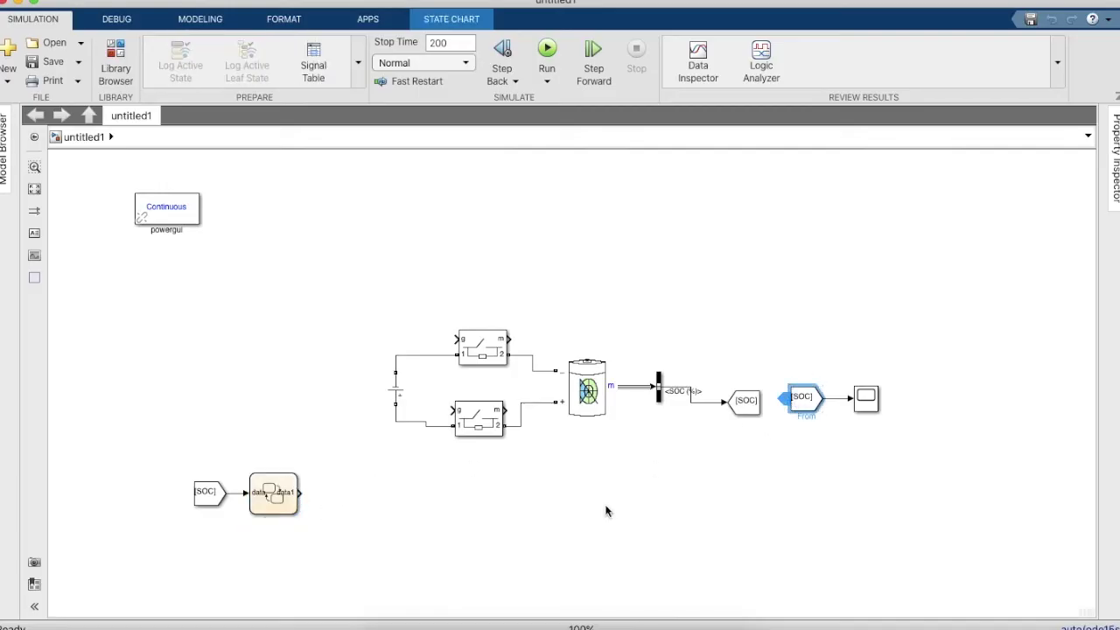
key("ctrl+v")
left_click_drag(581, 532, 346, 499)
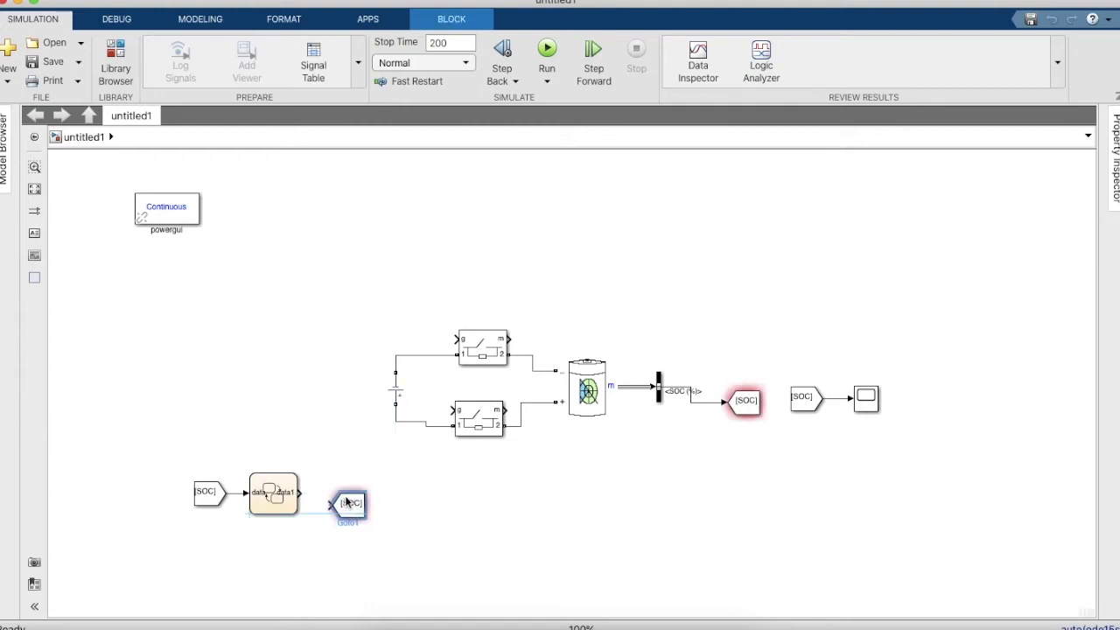
- Connect the copied Goto block to the Chart's output and set its Goto tag to Pulse
double_click(340, 492)
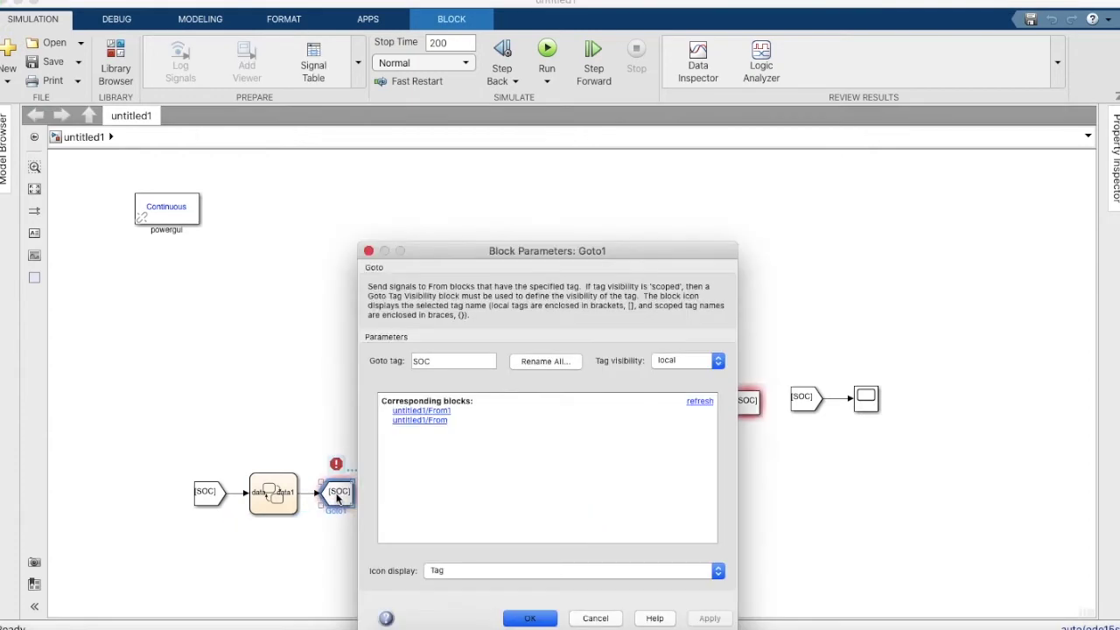
double_click(451, 361)
type("Puls")
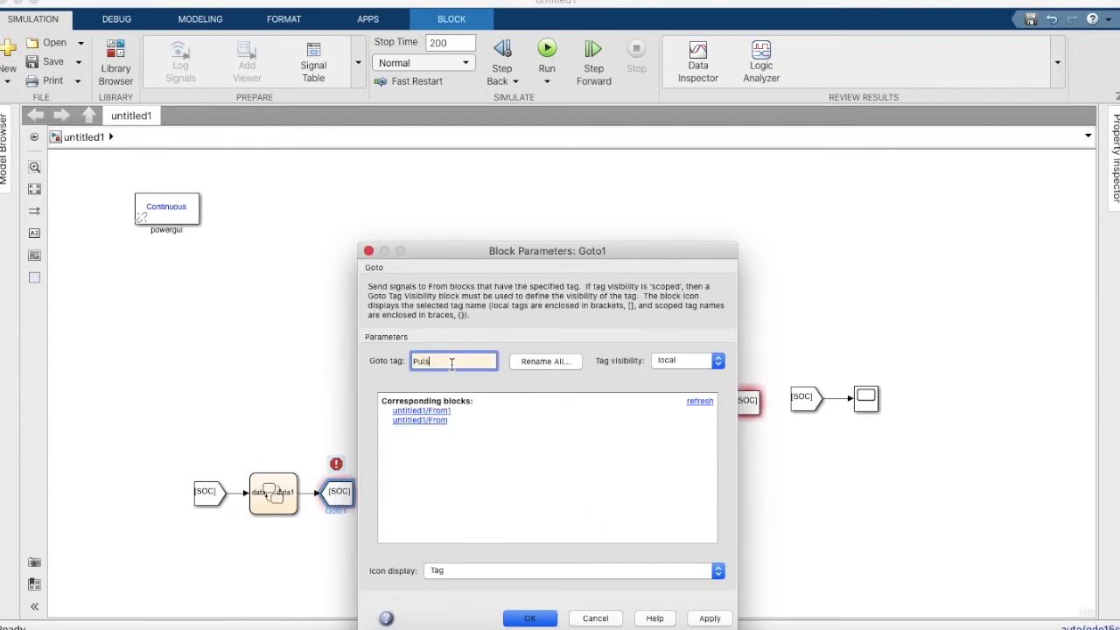
type("e")
key("Return")
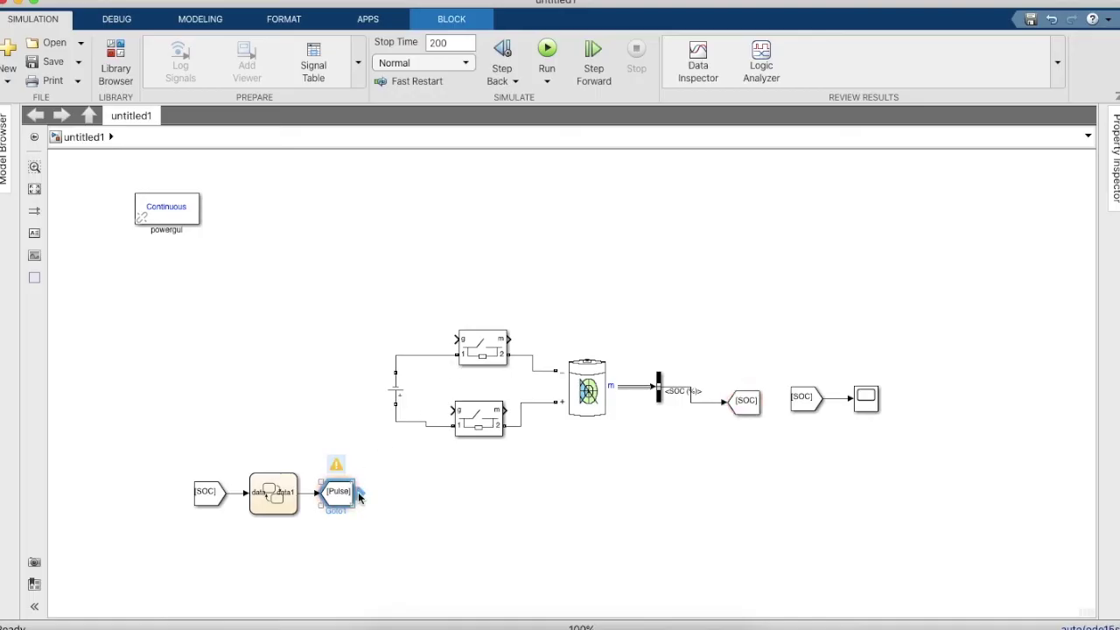
- Create a matching From block beside the Pulse Goto block with its Goto tag set to Pulse
left_click_drag(358, 496, 405, 495)
double_click(400, 492)
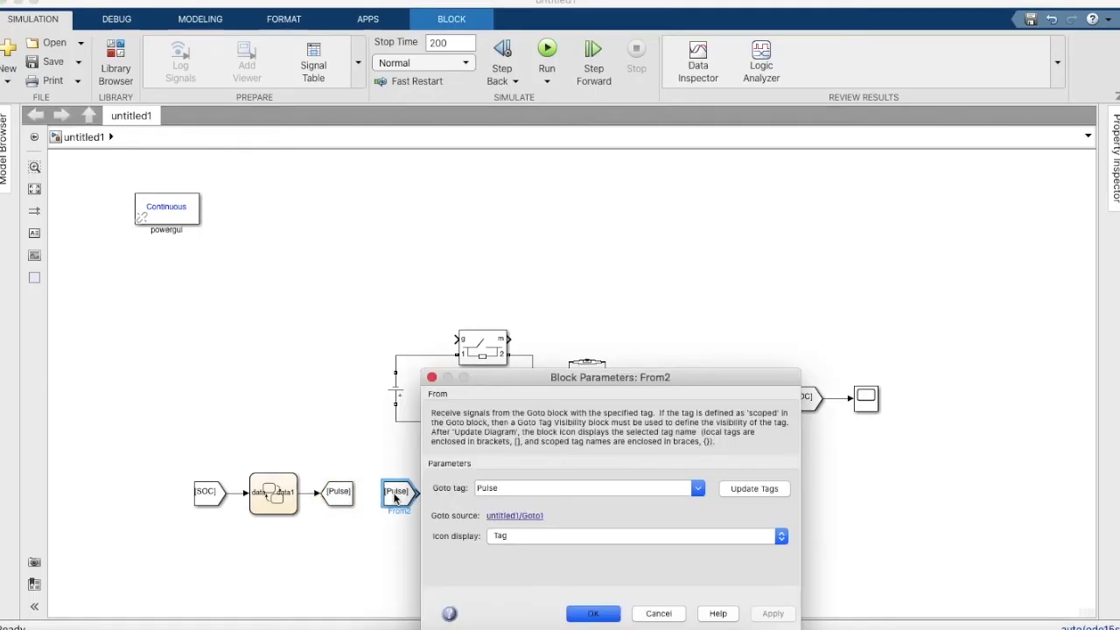
double_click(508, 491)
key("BackSpace")
type("Pulse")
key("Return")
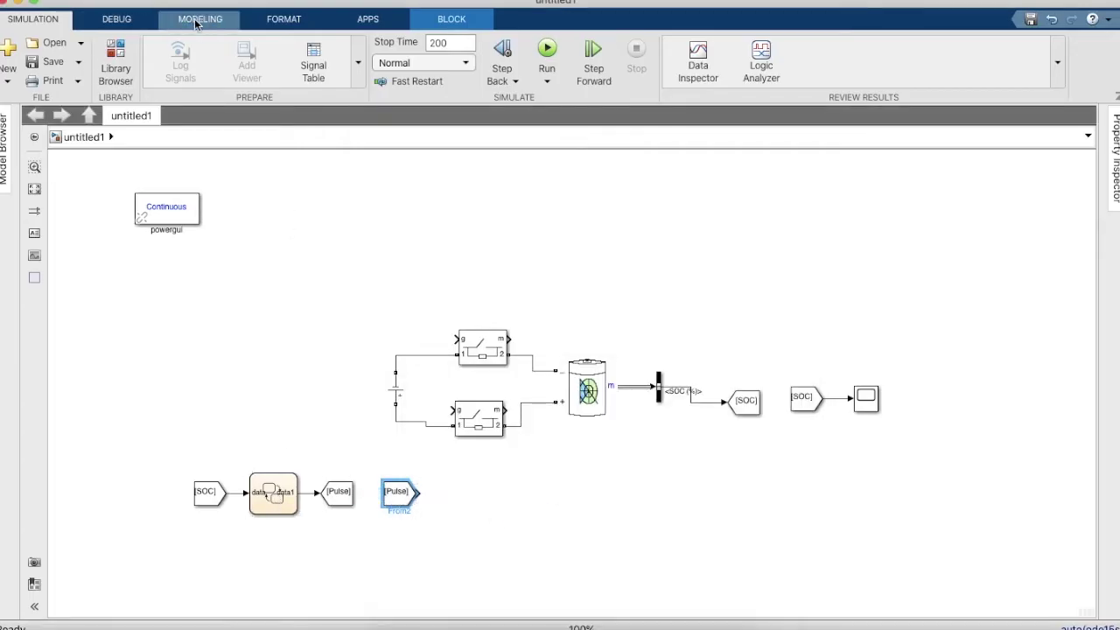
- Open the Model Explorer and display the contents of the Chart in model untitled1
left_click(196, 21)
left_click(184, 59)
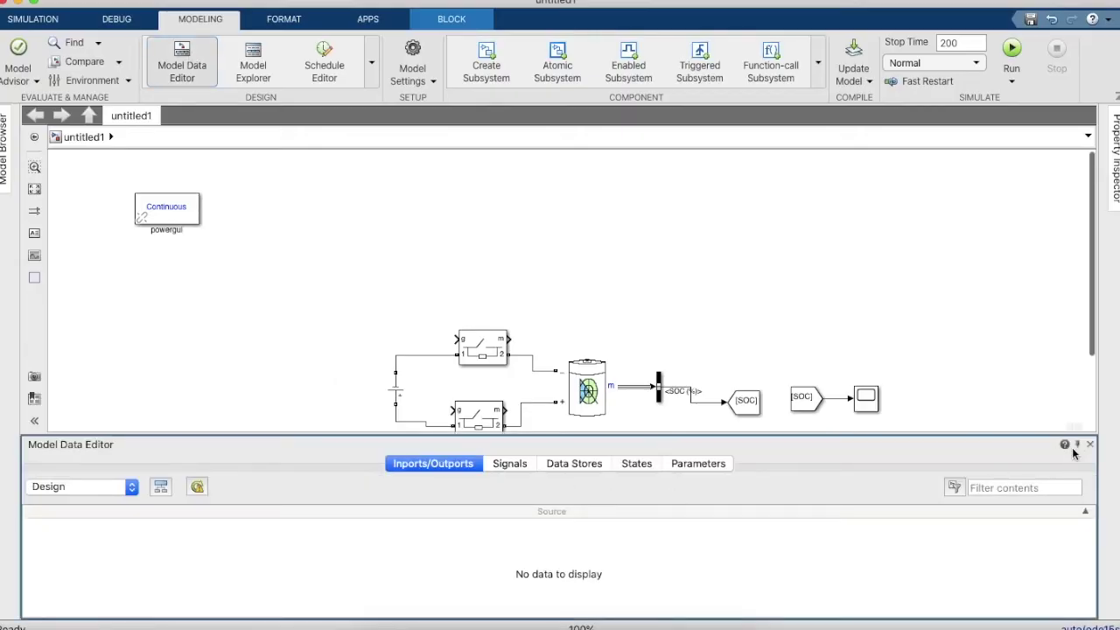
left_click(1090, 445)
left_click(253, 69)
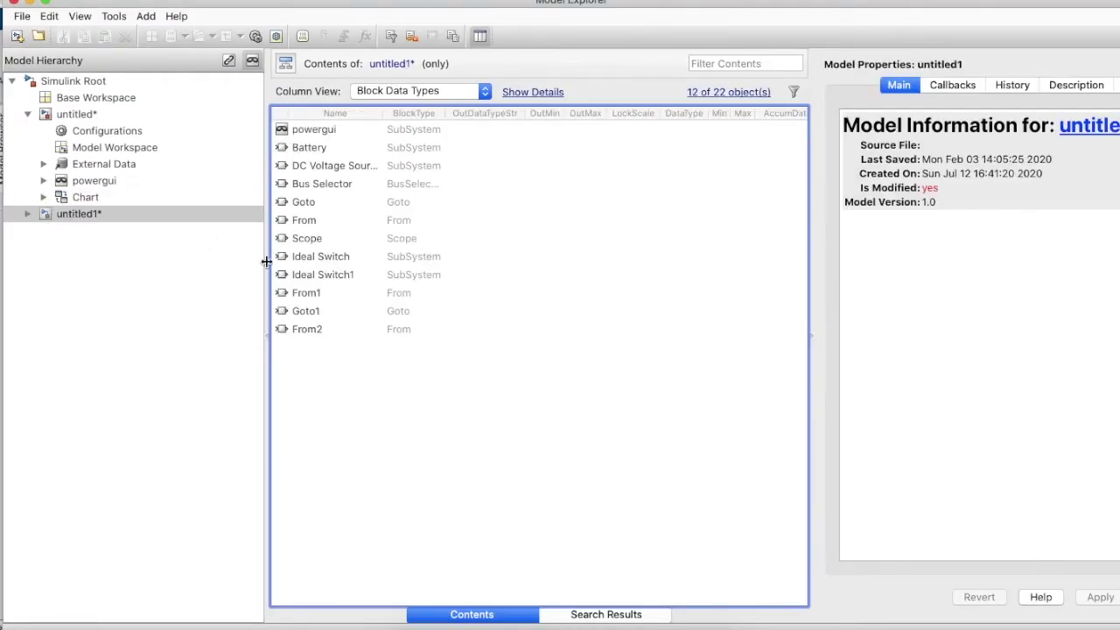
left_click(25, 215)
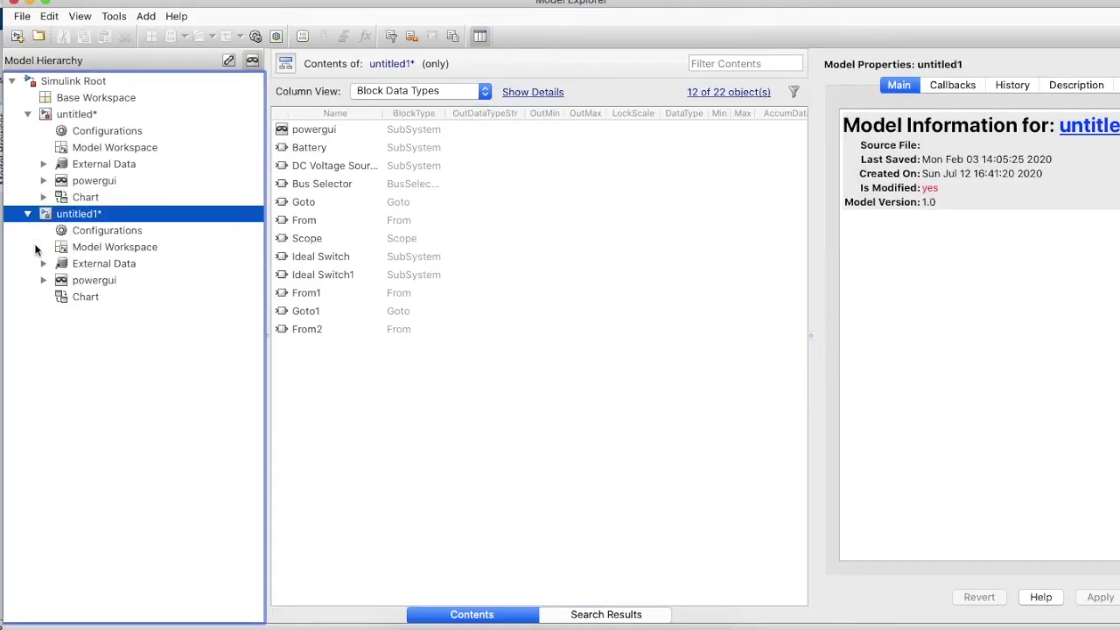
left_click(79, 299)
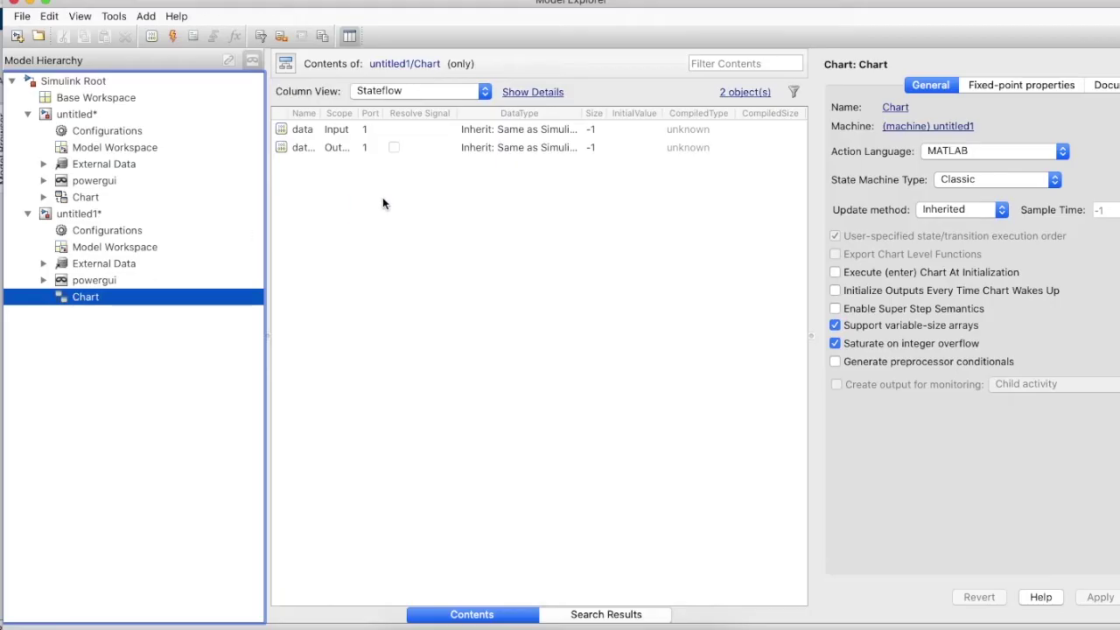
- Rename the Chart's input data object to SOC
left_click(302, 130)
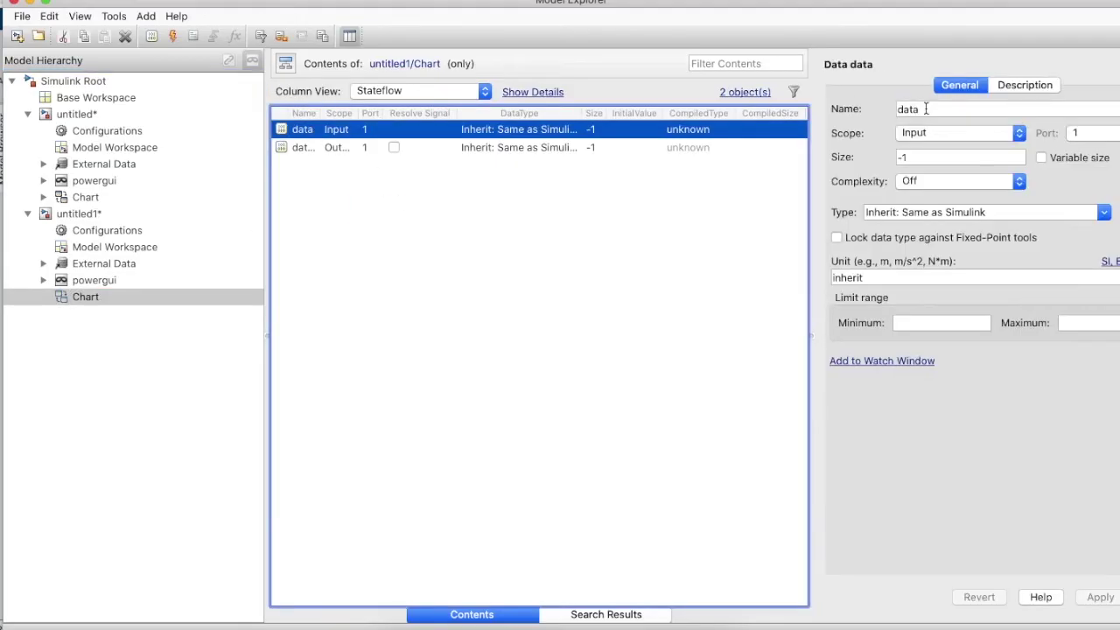
double_click(926, 109)
key("BackSpace")
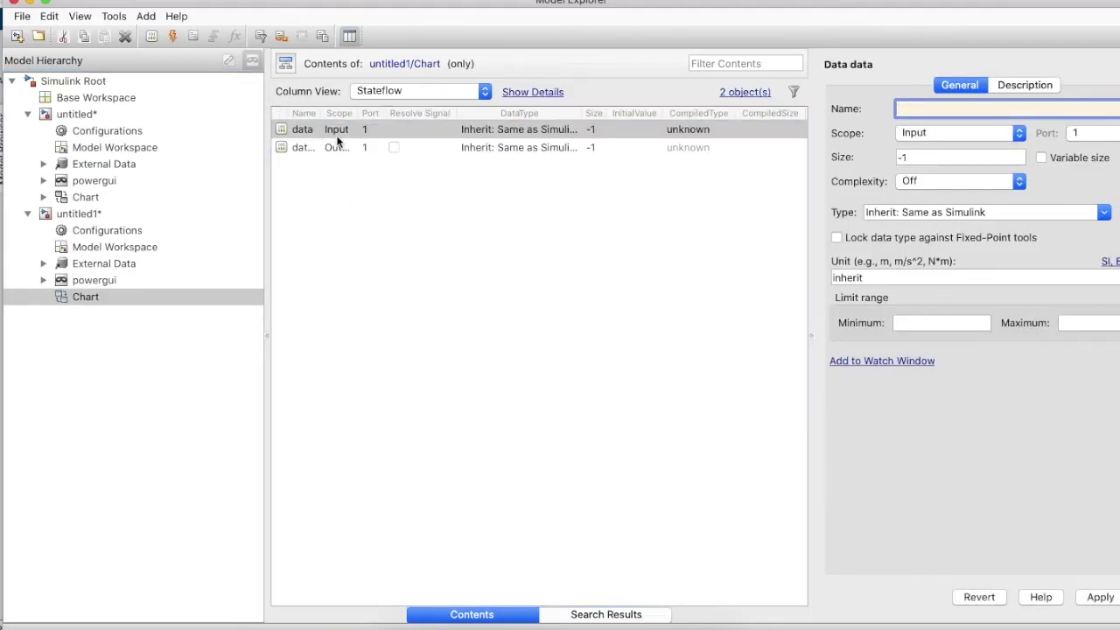
type("SOC")
left_click(615, 289)
left_click(639, 341)
- Rename the Chart's output data object to Pulse, apply the change and close the Model Explorer
double_click(329, 148)
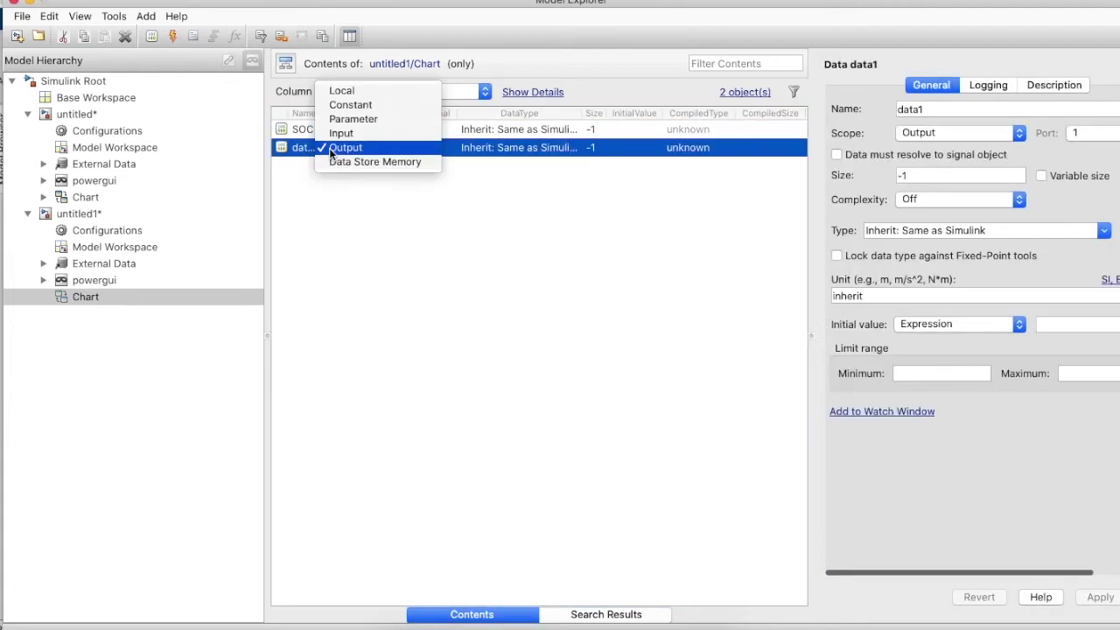
left_click(922, 125)
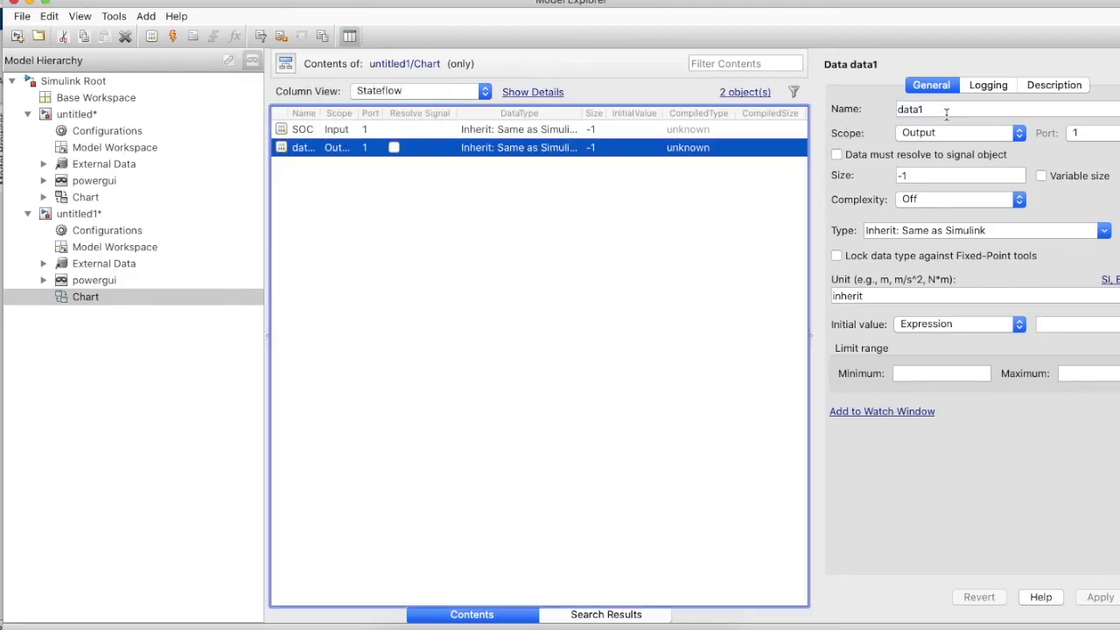
double_click(946, 110)
key("BackSpace")
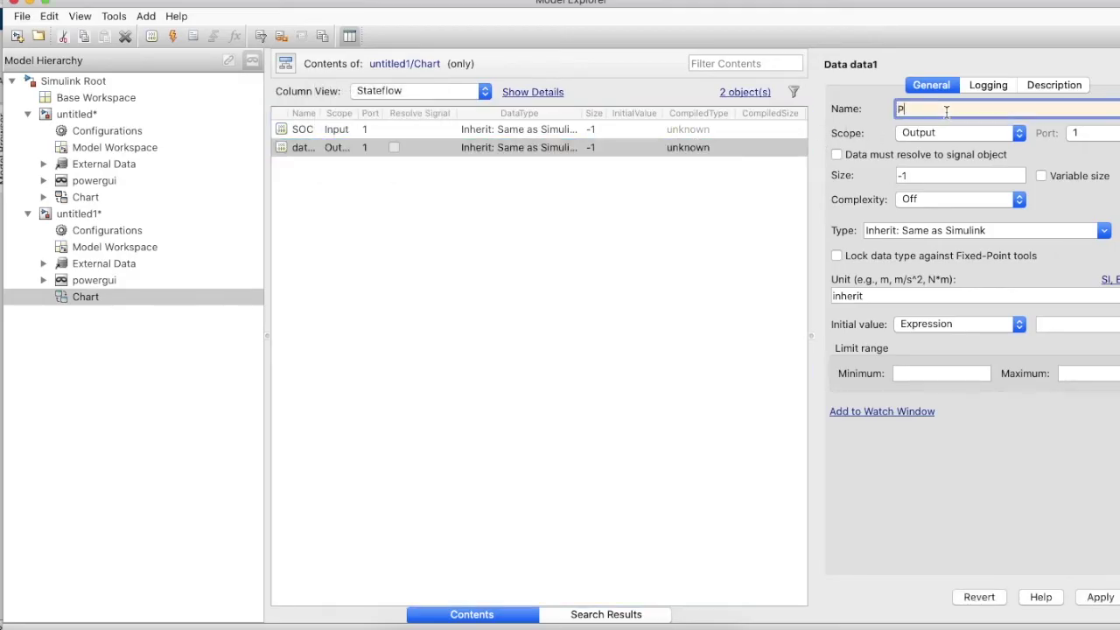
type("Pulse")
left_click(1097, 597)
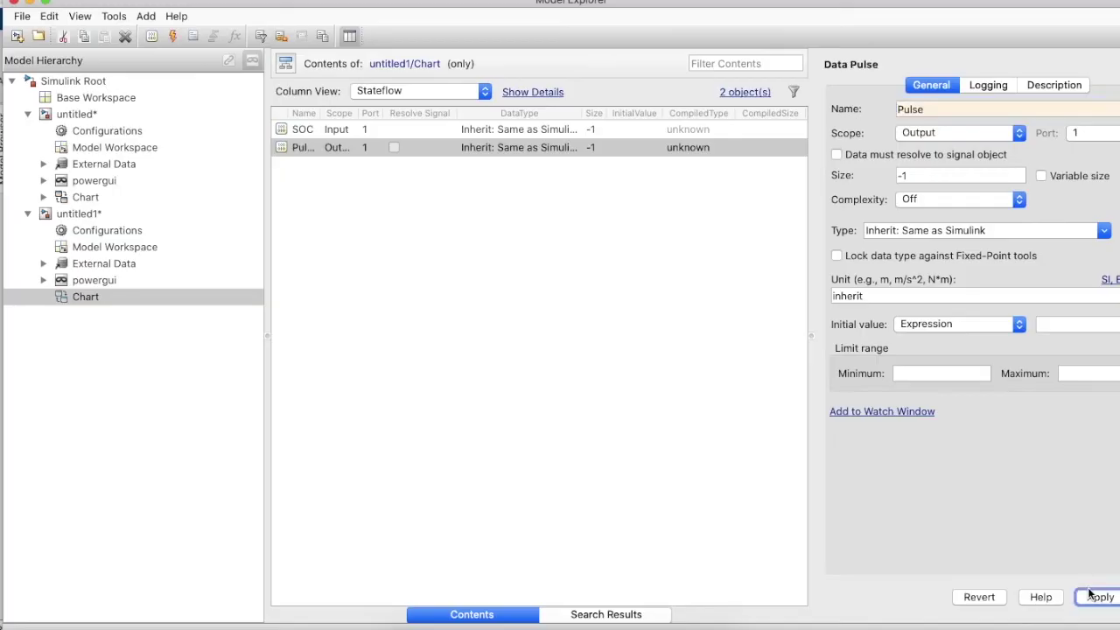
left_click(13, 4)
- Open the Chart for editing and draw a state named Charge in it
left_click(270, 498)
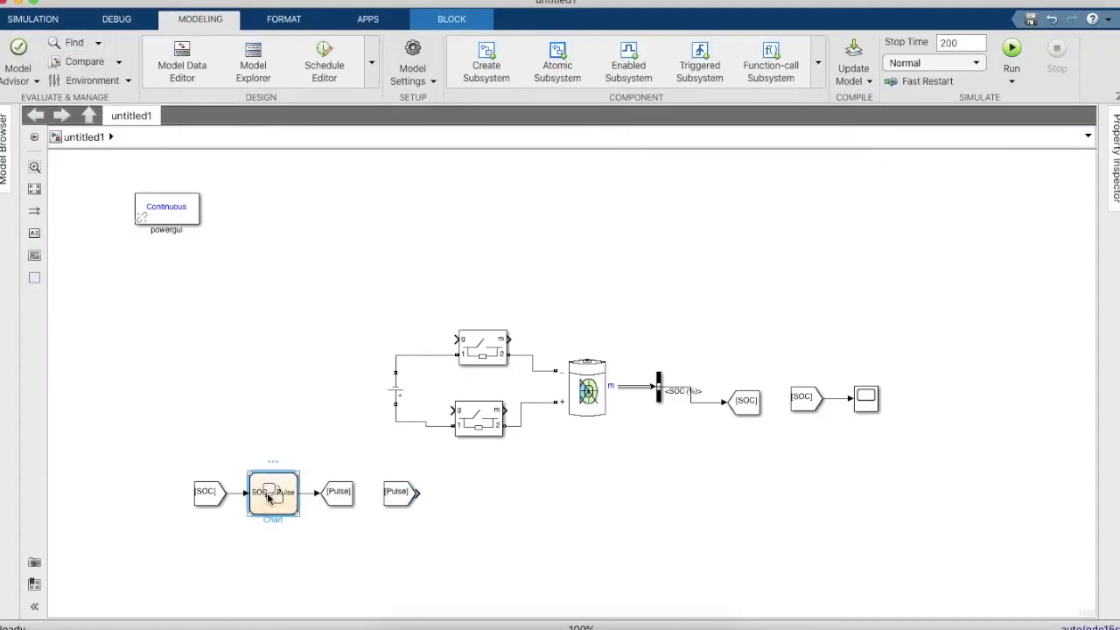
double_click(270, 497)
left_click_drag(192, 277, 288, 356)
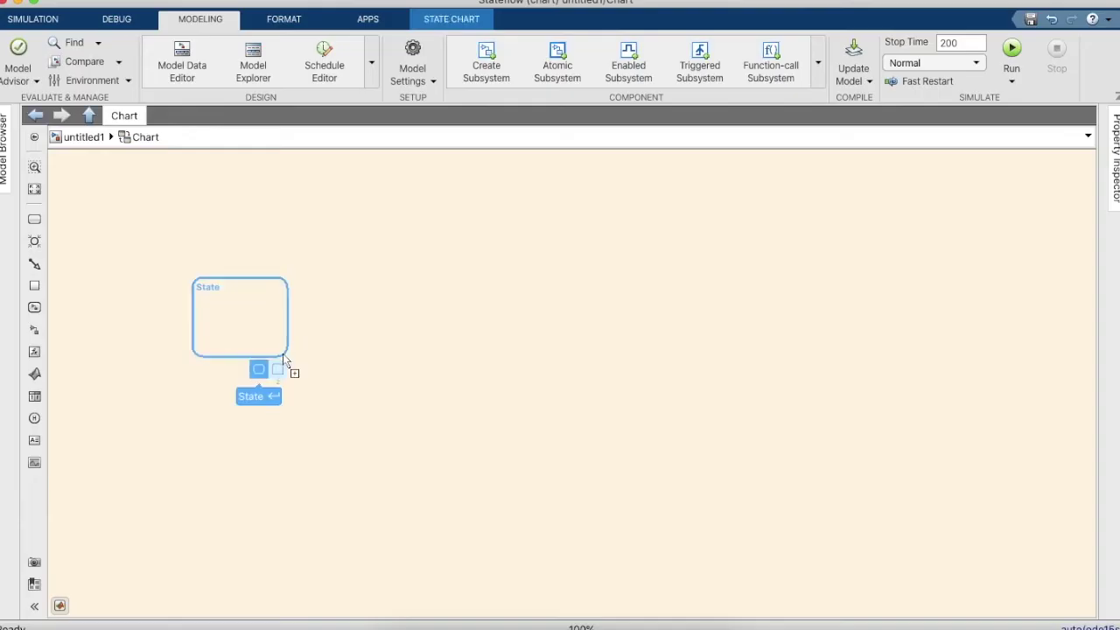
left_click(254, 393)
key("BackSpace")
type("Charge")
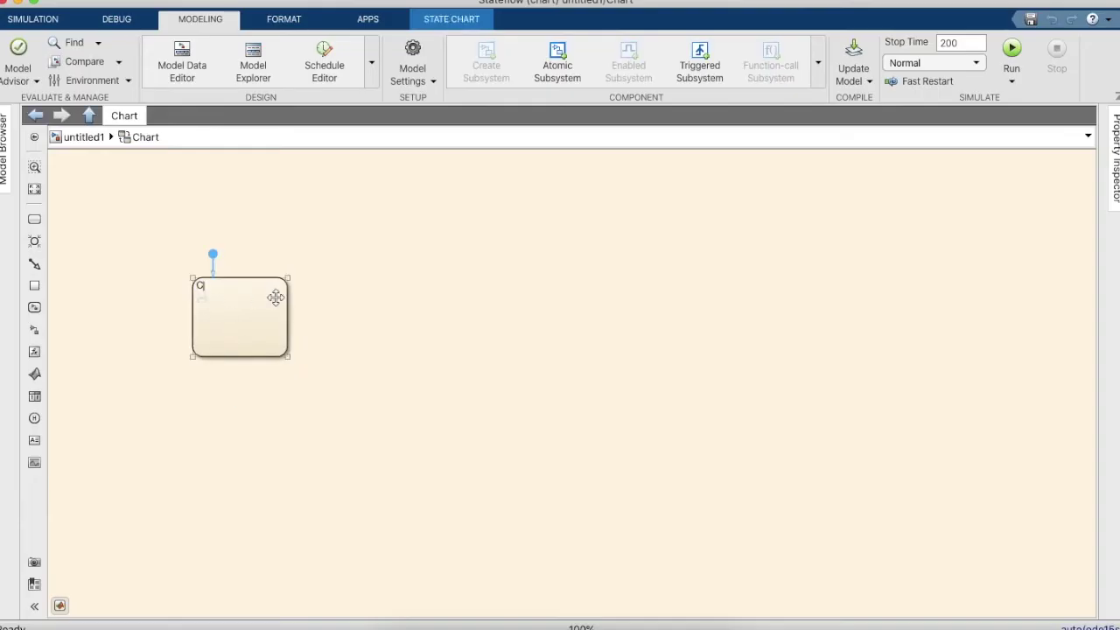
left_click(353, 313)
- Duplicate the Charge state to its right and rename the copy Discharge
left_click(281, 313)
left_click_drag(280, 307, 414, 321)
left_click(408, 289)
key("BackSpace")
key("BackSpace")
key("BackSpace")
key("BackSpace")
key("BackSpace")
key("BackSpace")
key("BackSpace")
type("Disch")
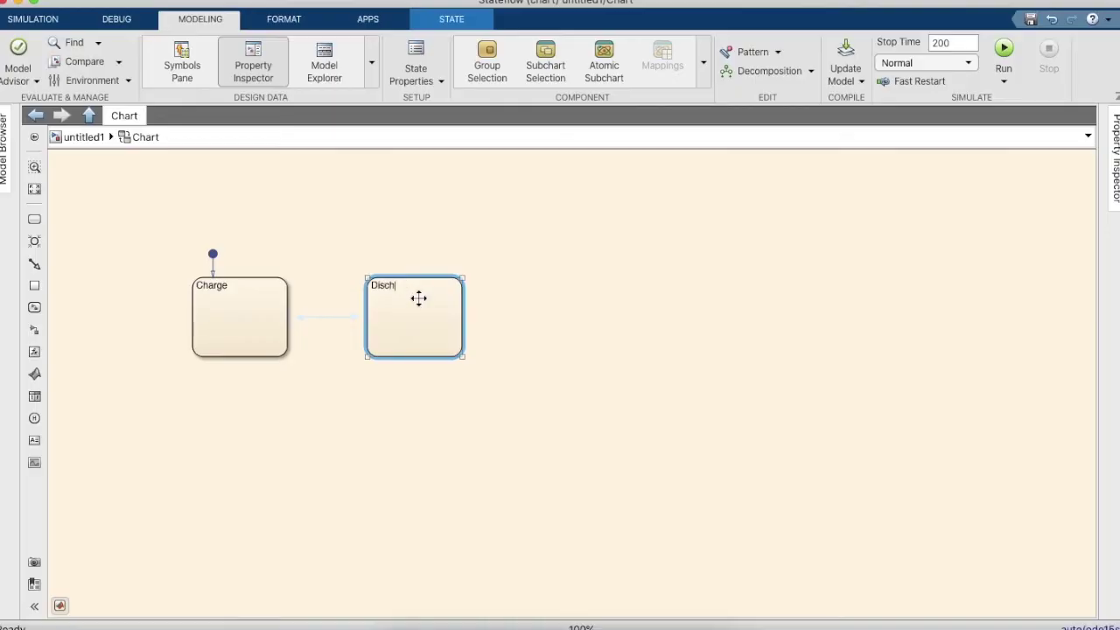
type("arge")
left_click(293, 313)
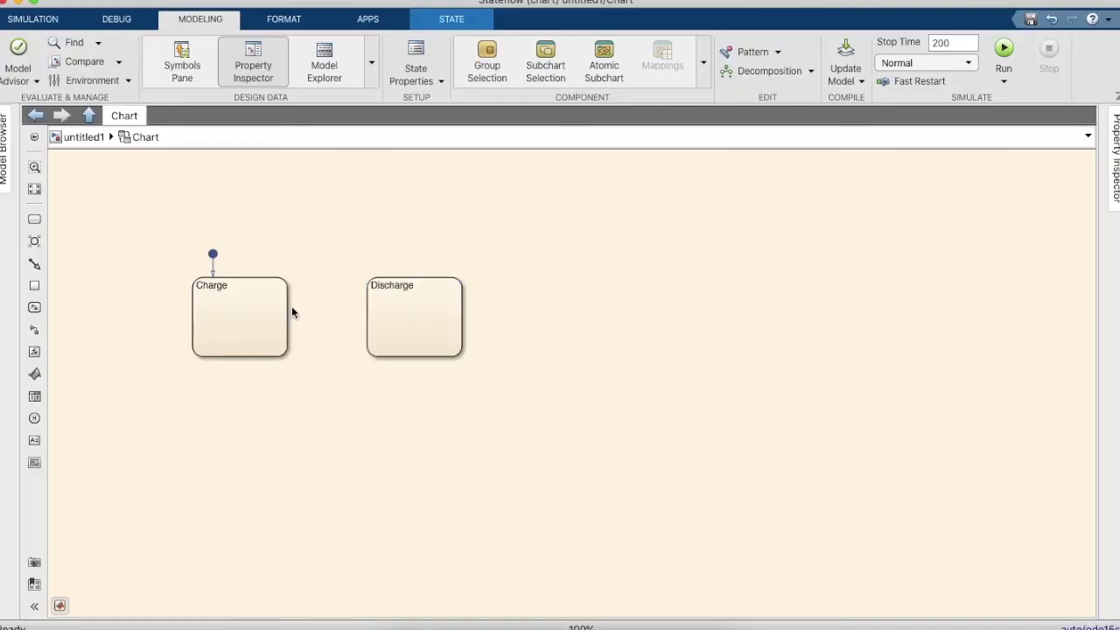
- Draw a transition from Charge to Discharge with the condition [SOC>80]
left_click_drag(289, 301, 366, 304)
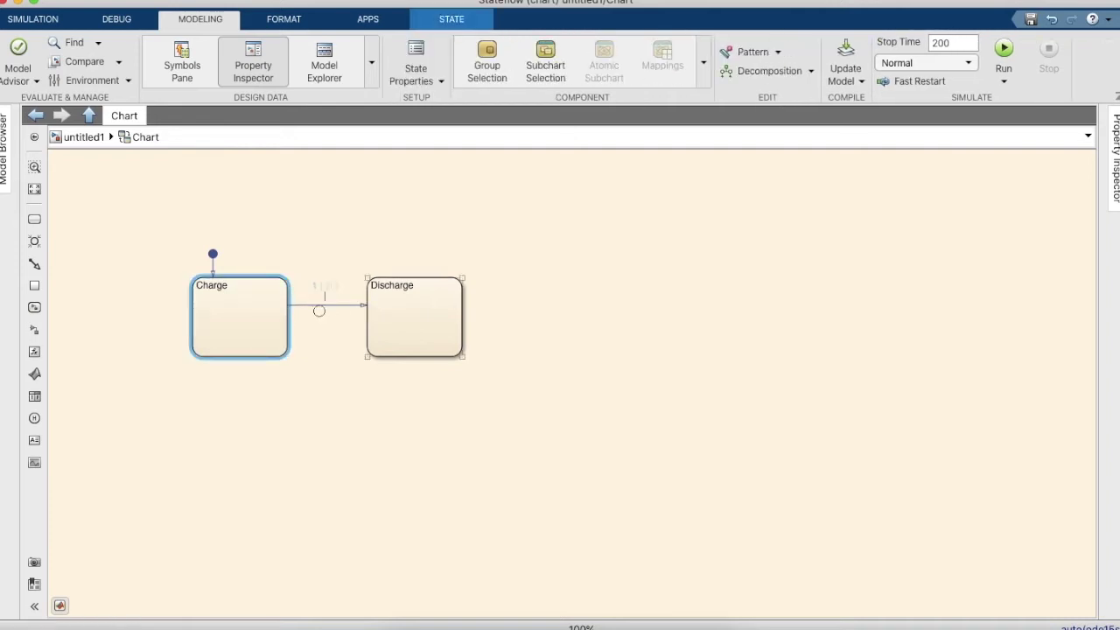
left_click(326, 294)
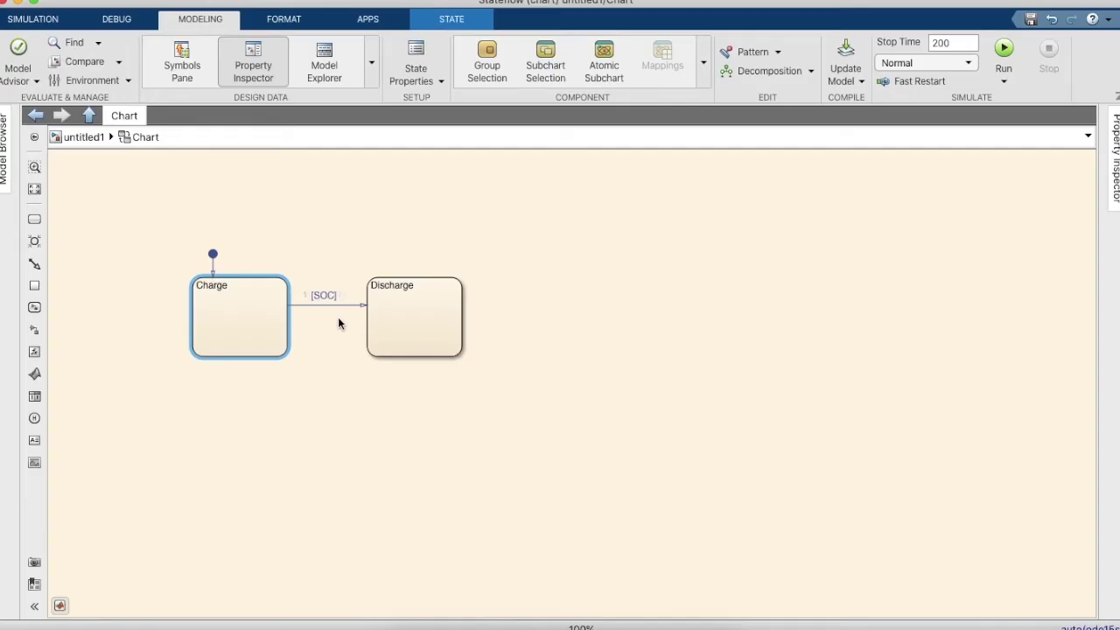
left_click(324, 369)
- Draw a transition from Discharge back to Charge with the condition [SOC<40] and widen the gap between the states
left_click_drag(366, 331, 289, 336)
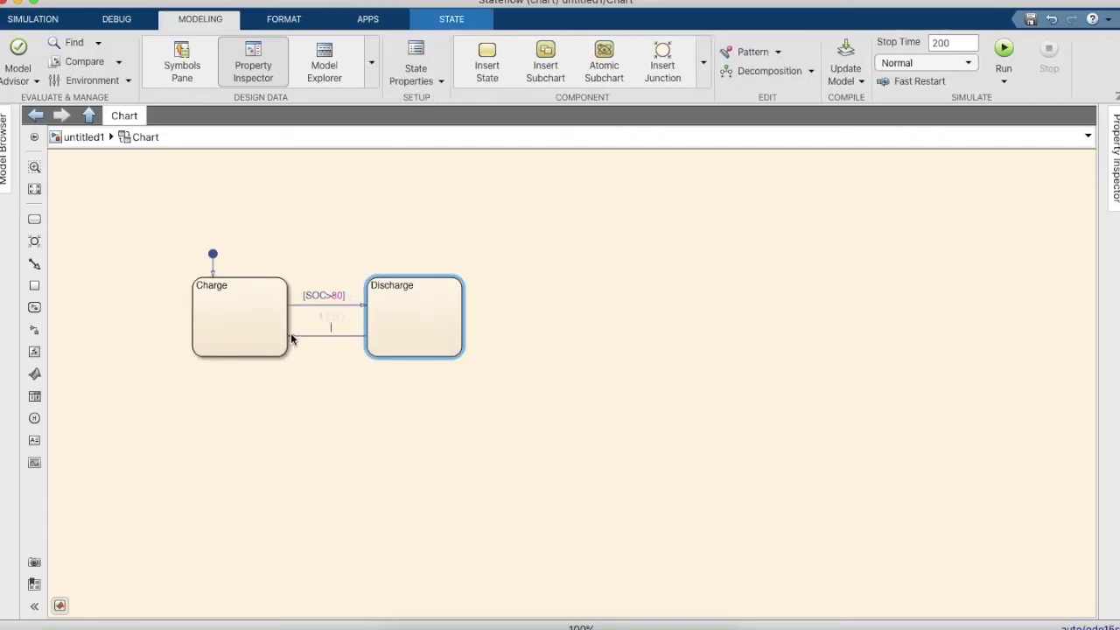
type("[SOC]<")
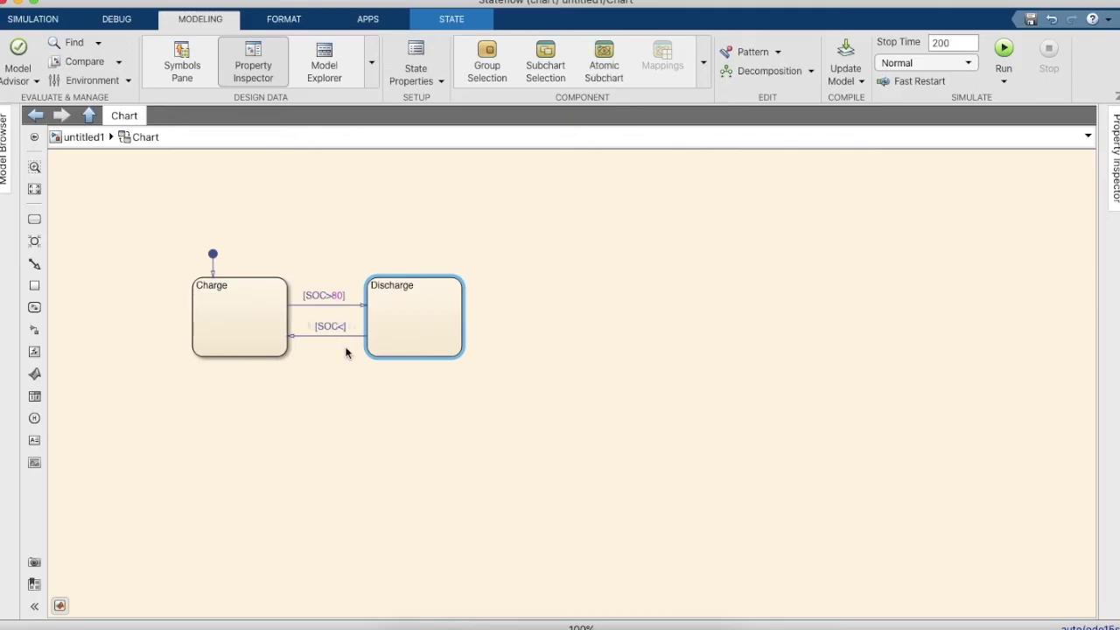
type("40")
left_click_drag(426, 339, 464, 338)
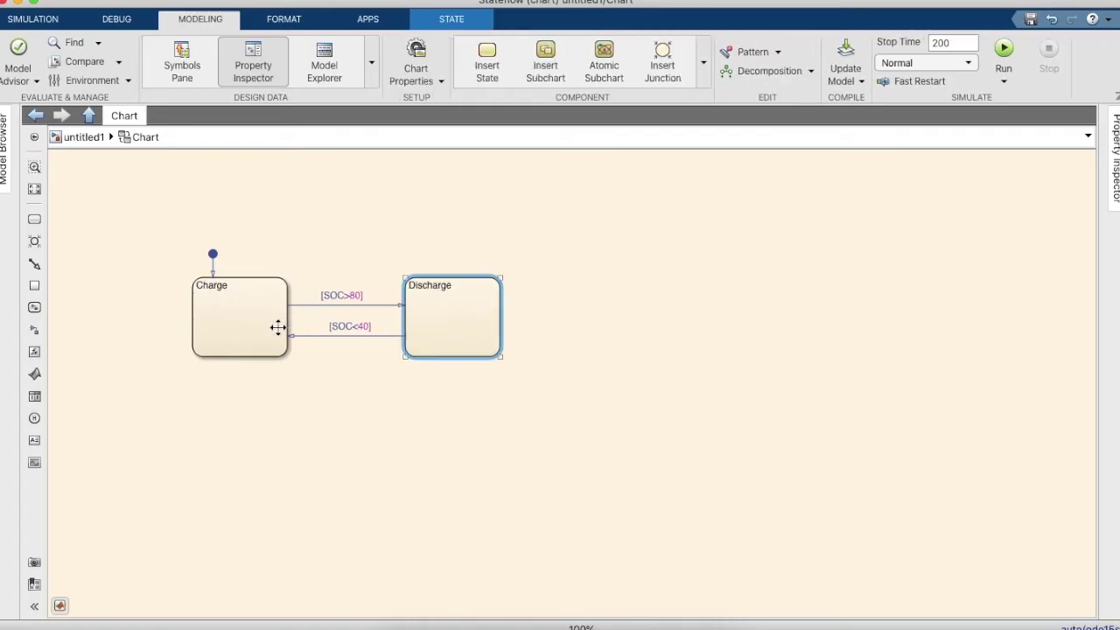
- Add the entry action "entry : pulse =1" to the Charge state
left_click(222, 310)
left_click(230, 289)
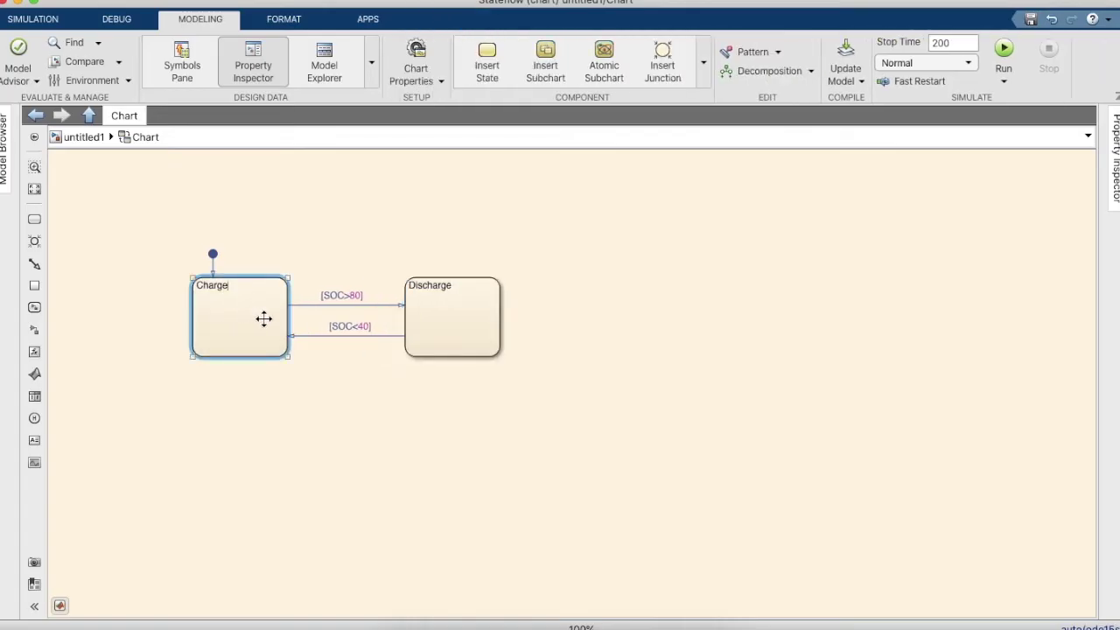
key("Return")
type("entry : pulse =1")
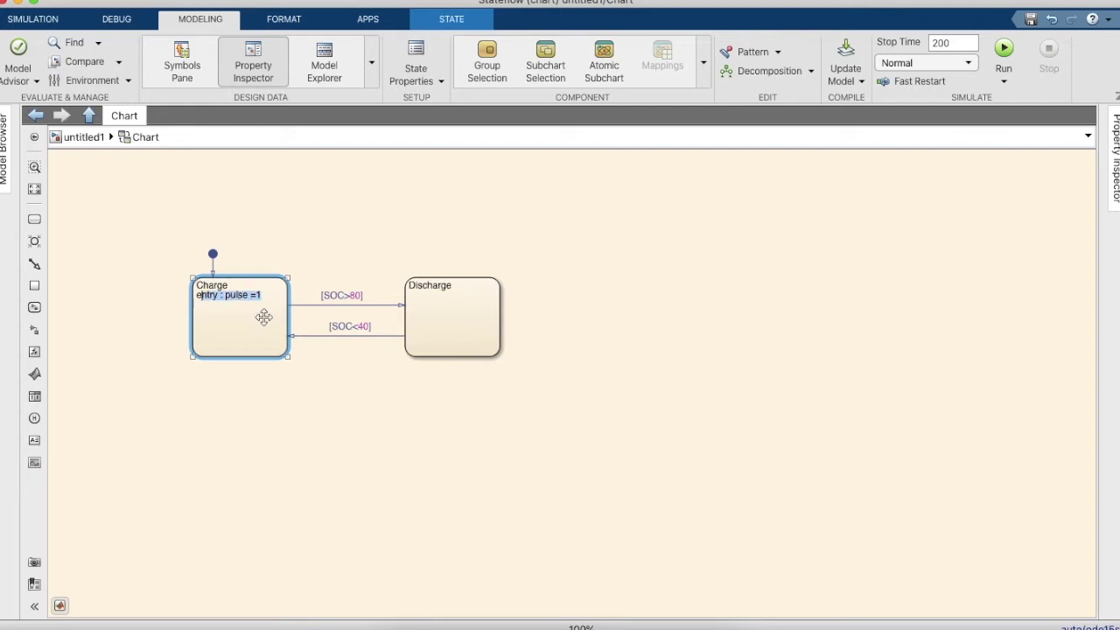
type("e")
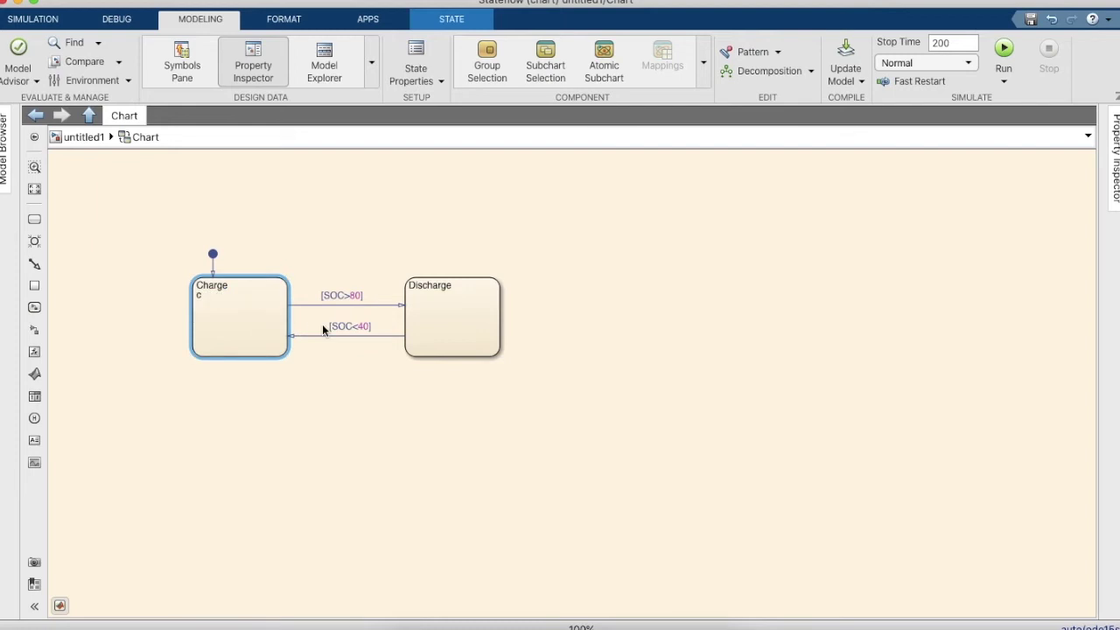
type("n")
key("super+z")
key("super+z")
key("super+z")
- Copy Charge's entry action into the Discharge state and change it to "entry : pulse = 0"
key("shift+Right")
key("shift+Right")
key("shift+Right")
key("shift+Right")
key("shift+Right")
key("shift+Right")
key("shift+Right")
key("shift+Right")
key("shift+Right")
key("shift+Right")
key("shift+Right")
key("shift+Right")
key("shift+Right")
key("shift+Right")
key("shift+Right")
key("shift+Right")
key("super+c")
left_click(425, 307)
left_click(450, 284)
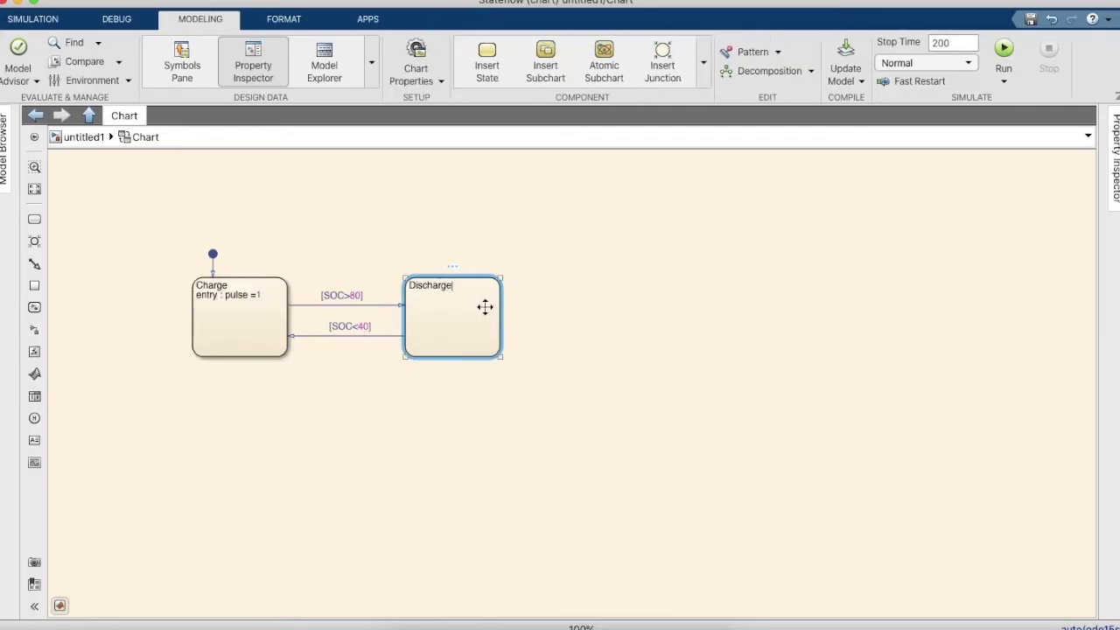
key("Return")
key("Return")
key("super+v")
key("BackSpace")
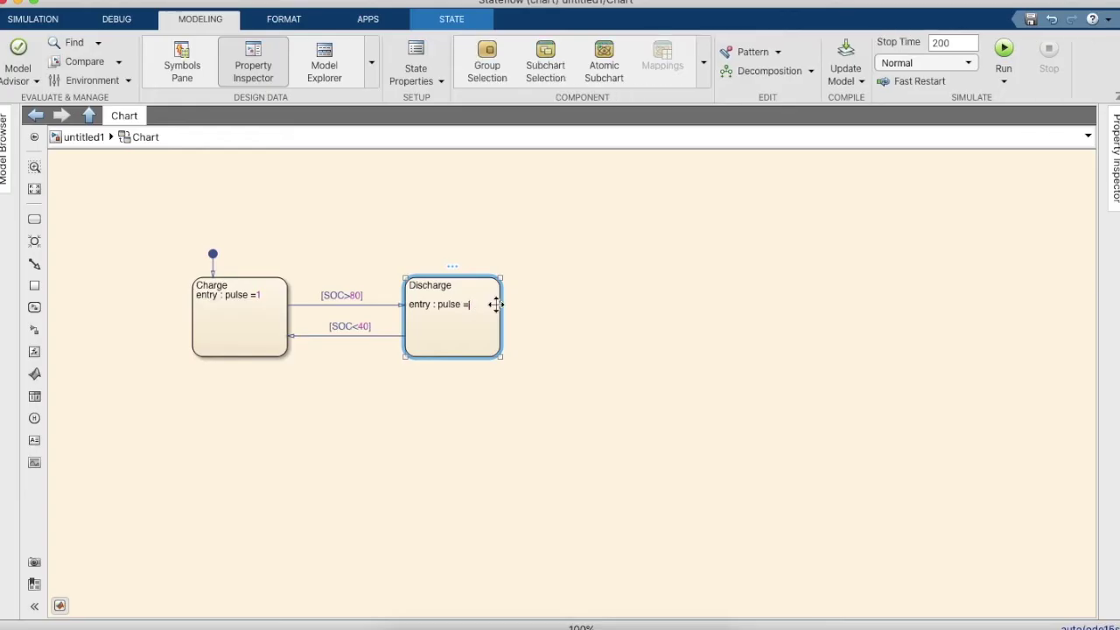
type("0")
left_click(507, 378)
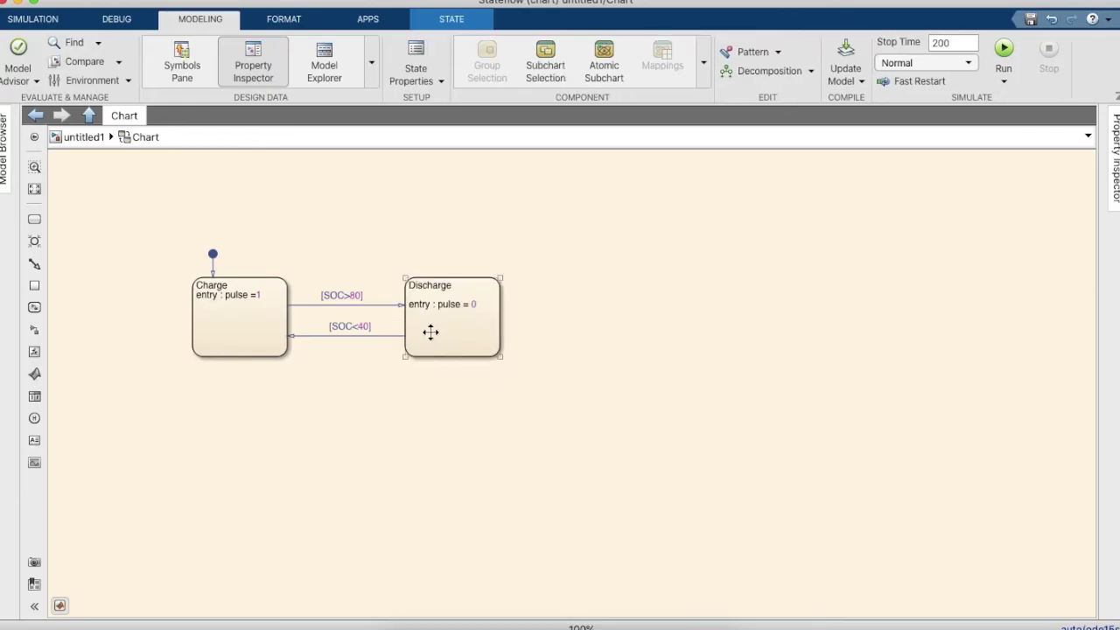
- Return from the chart to the top-level model and move the unconnected [Pulse] From block beneath the lower ideal switch
left_click(250, 294)
left_click(342, 367)
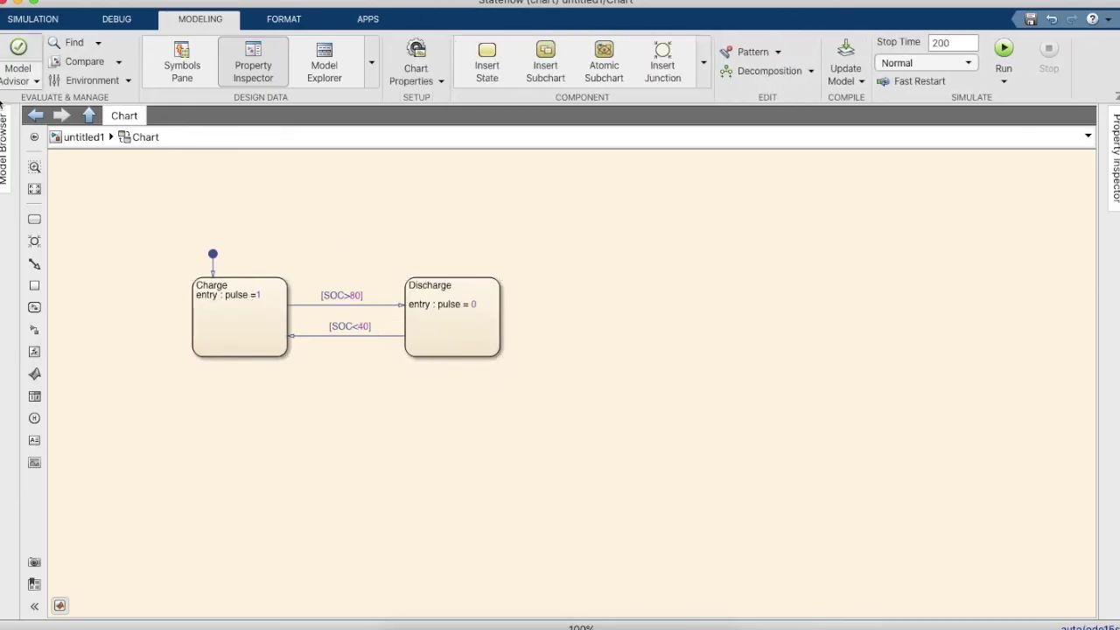
left_click(37, 119)
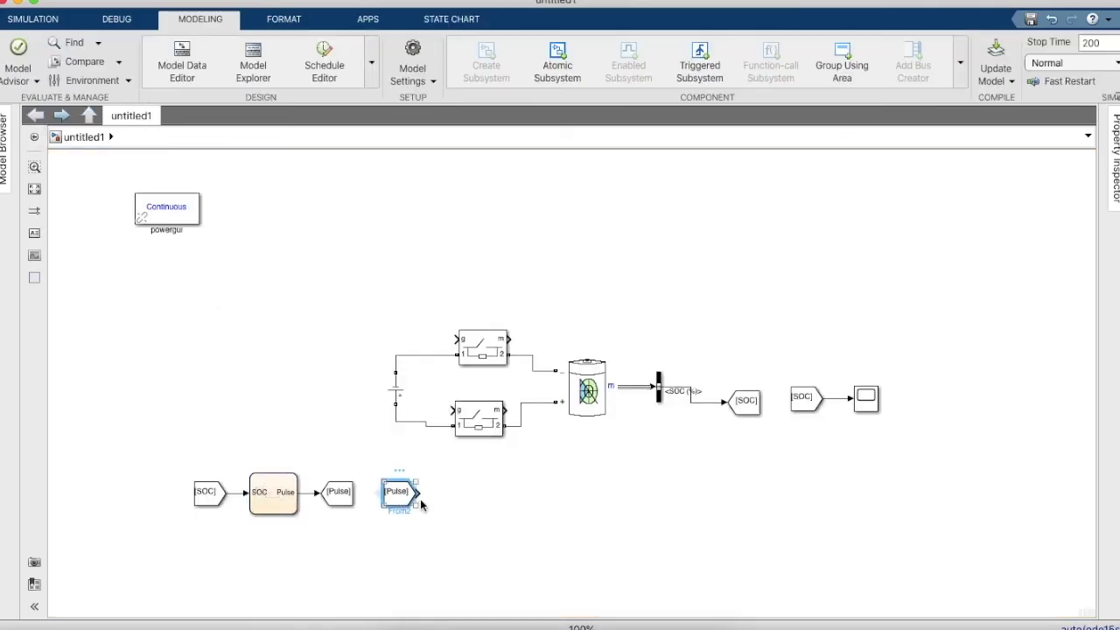
left_click_drag(417, 497, 477, 499)
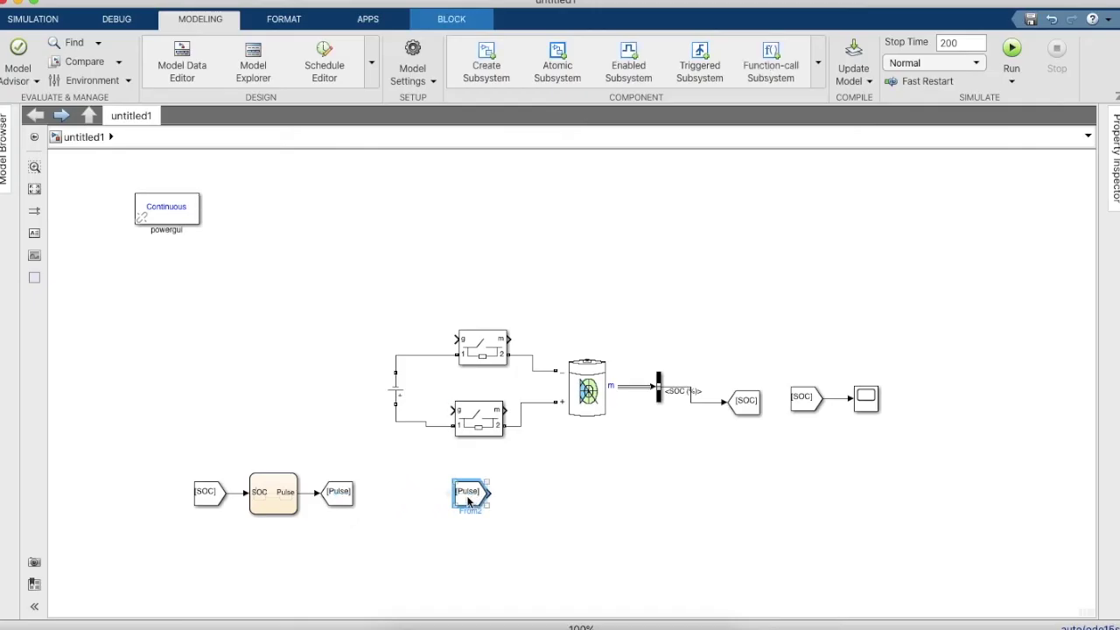
- Search the block library for RLC and add a Series RLC Load beneath the battery
left_click(31, 18)
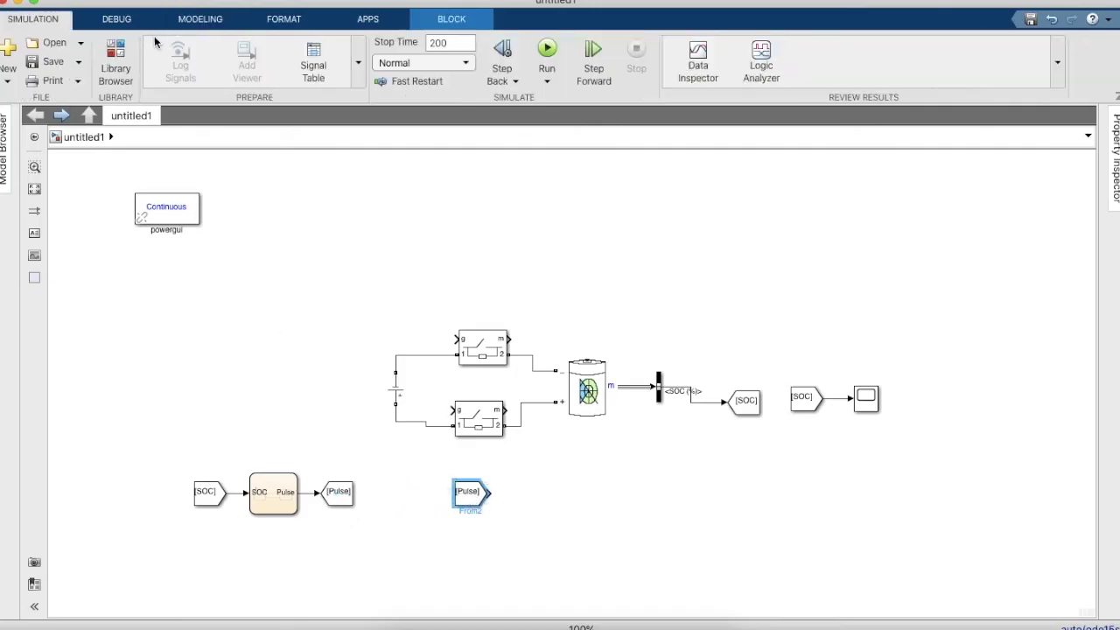
left_click(116, 68)
left_click(650, 91)
type("RLC")
key("Return")
scroll(869, 389, "down", 5)
scroll(869, 388, "down", 2)
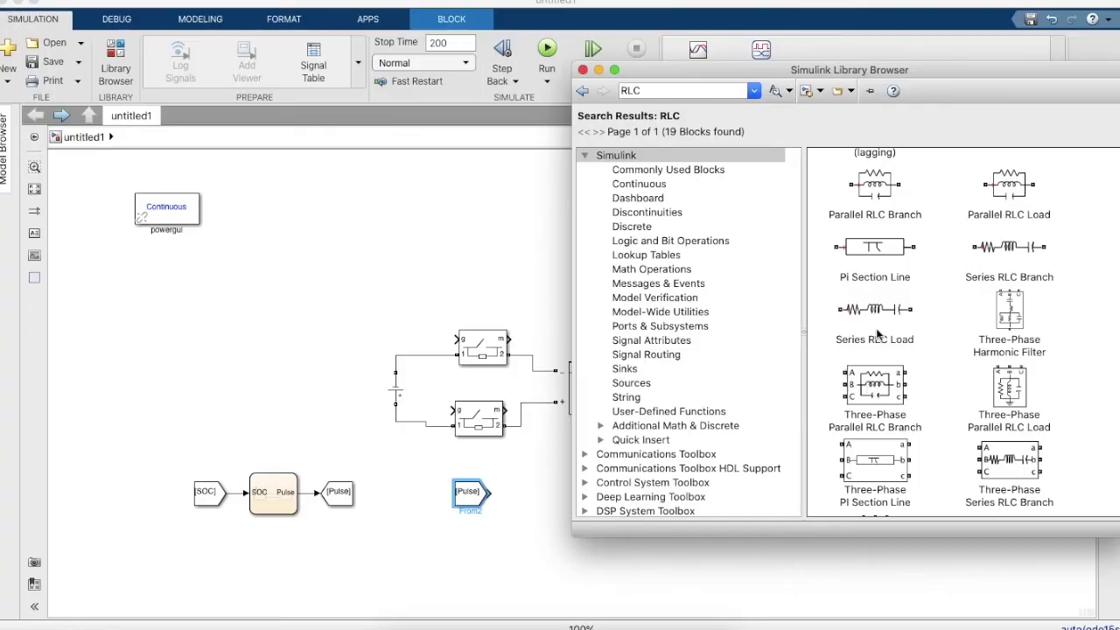
left_click_drag(879, 314, 607, 504)
- Set the Series RLC Load's nominal voltage to 10 Vrms, nominal frequency to 60 Hz and active power to 1000 W
double_click(613, 505)
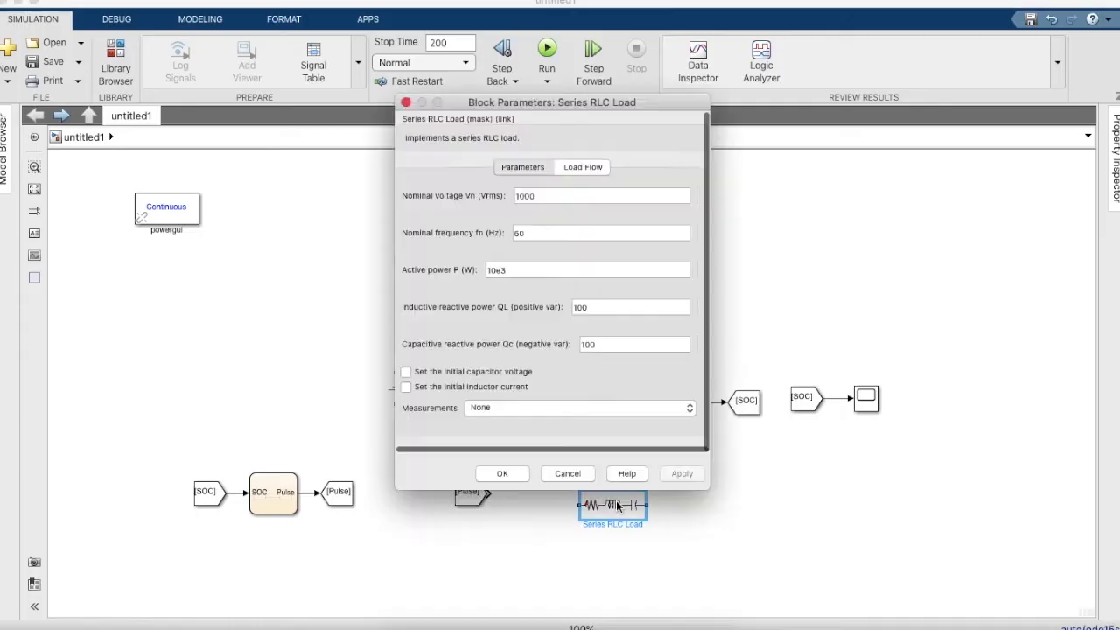
double_click(794, 385)
key("BackSpace")
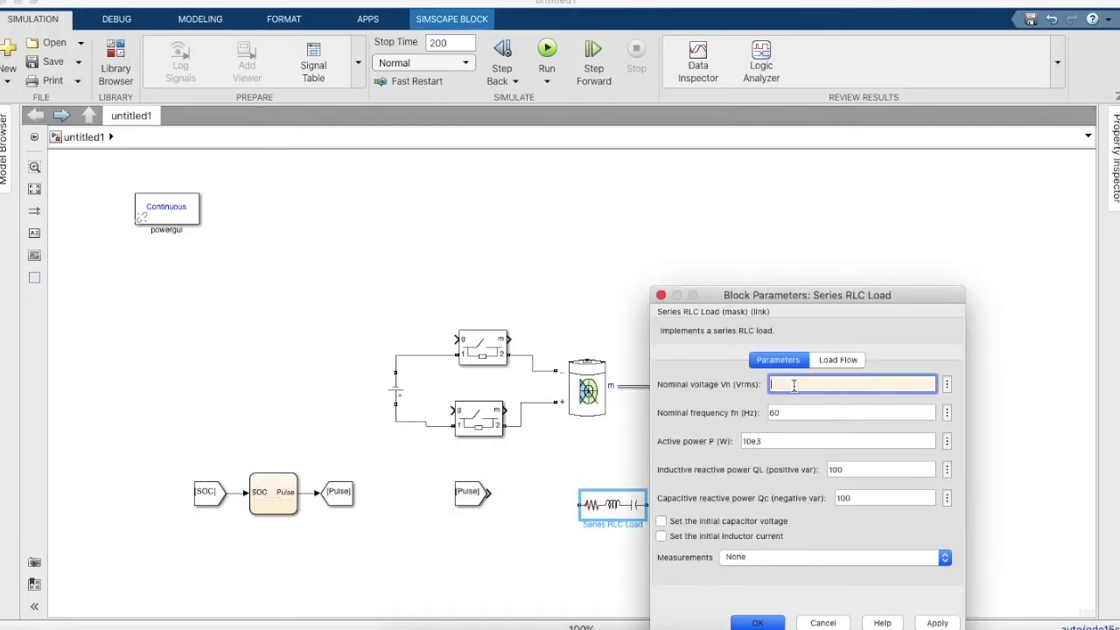
double_click(793, 413)
key("BackSpace")
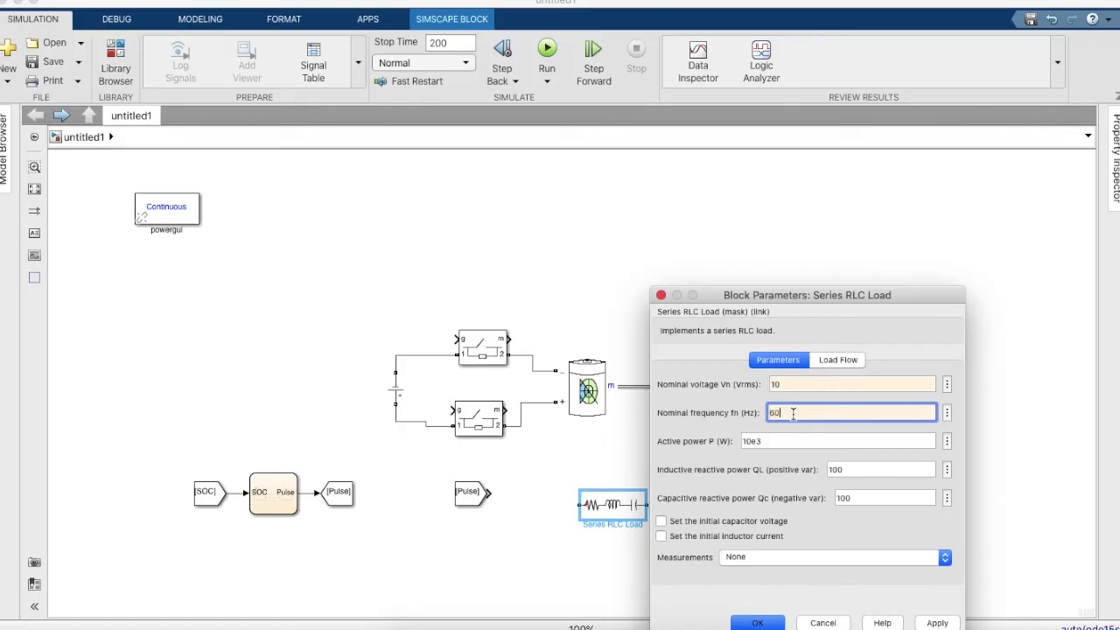
double_click(768, 441)
key("BackSpace")
type("1000")
- Set the load's inductive and capacitive reactive powers to 0 and apply the parameters
double_click(871, 470)
type("0")
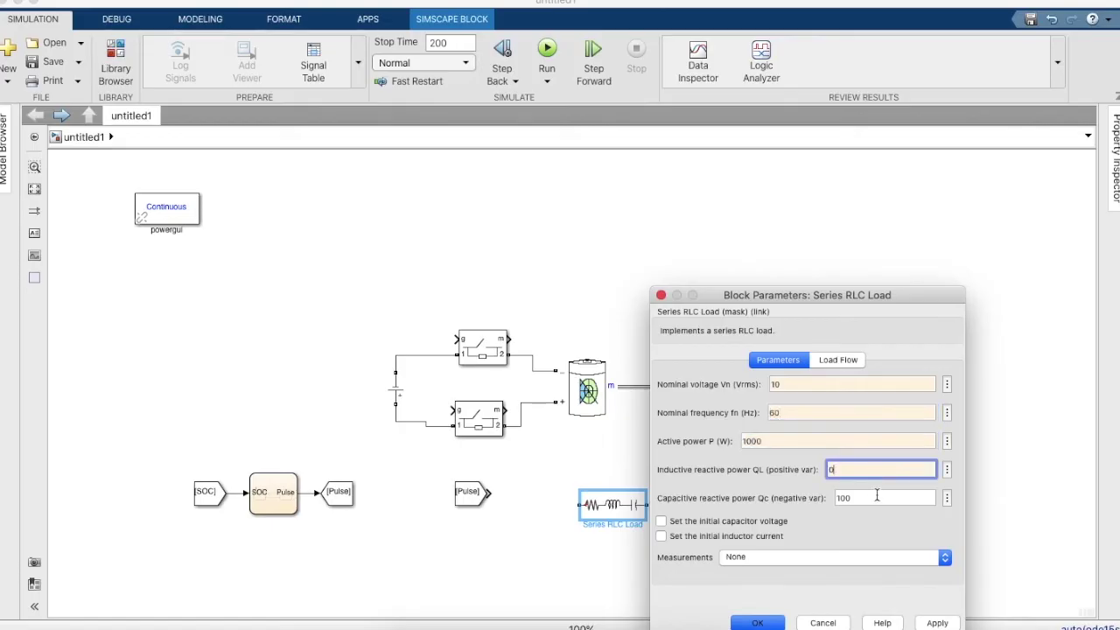
type("0")
double_click(877, 498)
type("0")
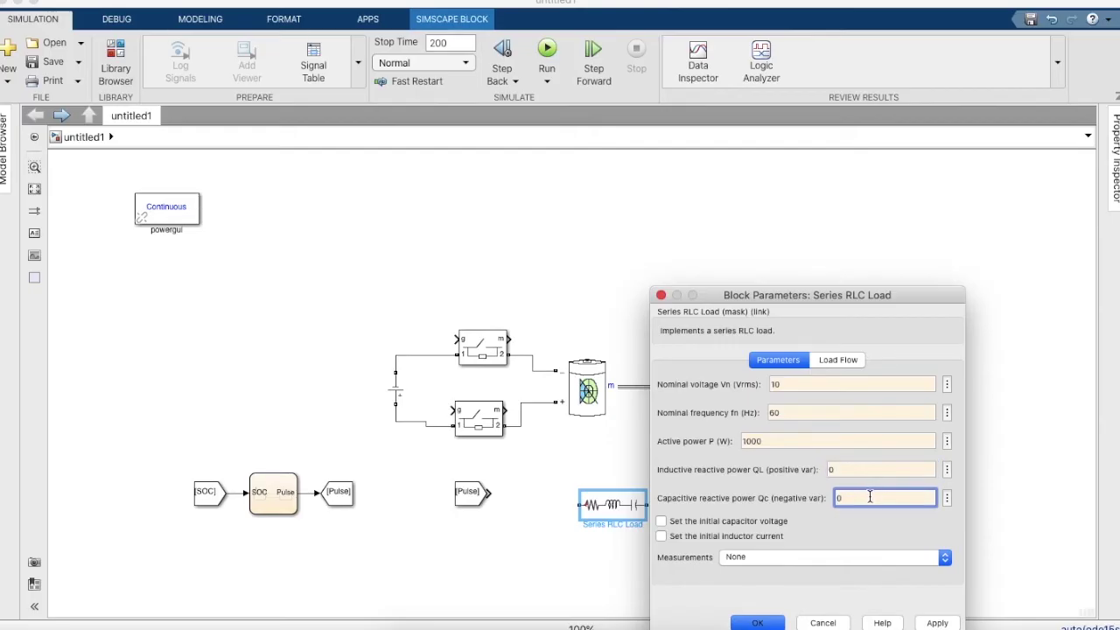
left_click(761, 622)
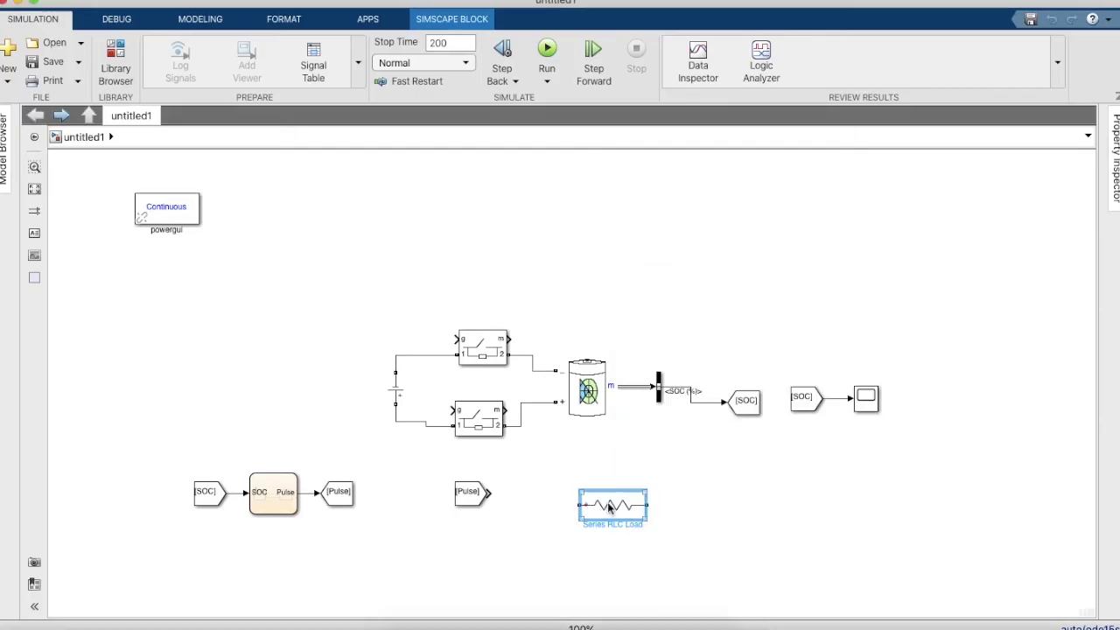
- Move the resistive load above the circuit and shift the DC source with both ideal switches away from the battery
left_click_drag(610, 508, 607, 210)
left_click_drag(361, 309, 262, 423)
left_click_drag(613, 208, 501, 209)
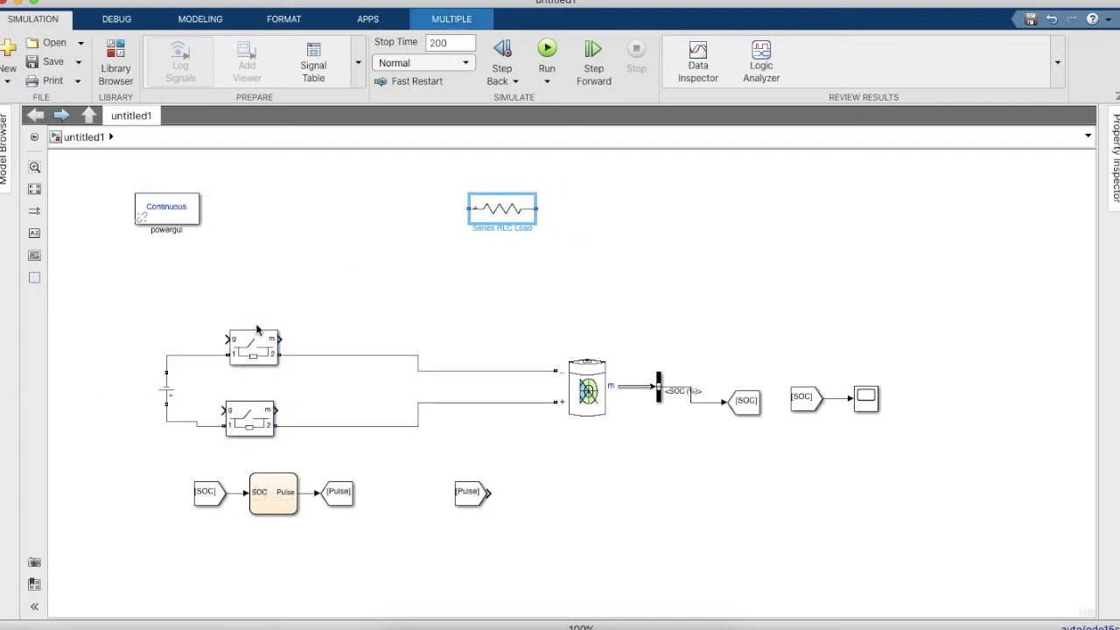
- Make two rotated copies of the ideal switch and place one below each end of the resistive load
left_click(255, 339)
key("ctrl+c")
key("ctrl+v")
left_click_drag(267, 354, 399, 265)
key("ctrl+r")
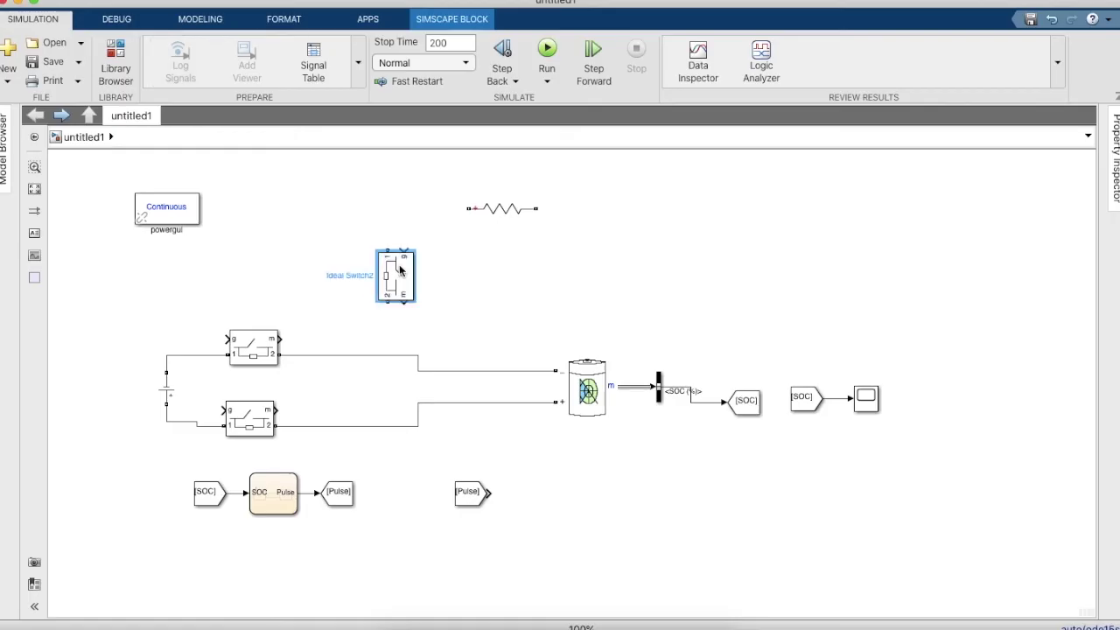
left_click_drag(399, 264, 577, 261)
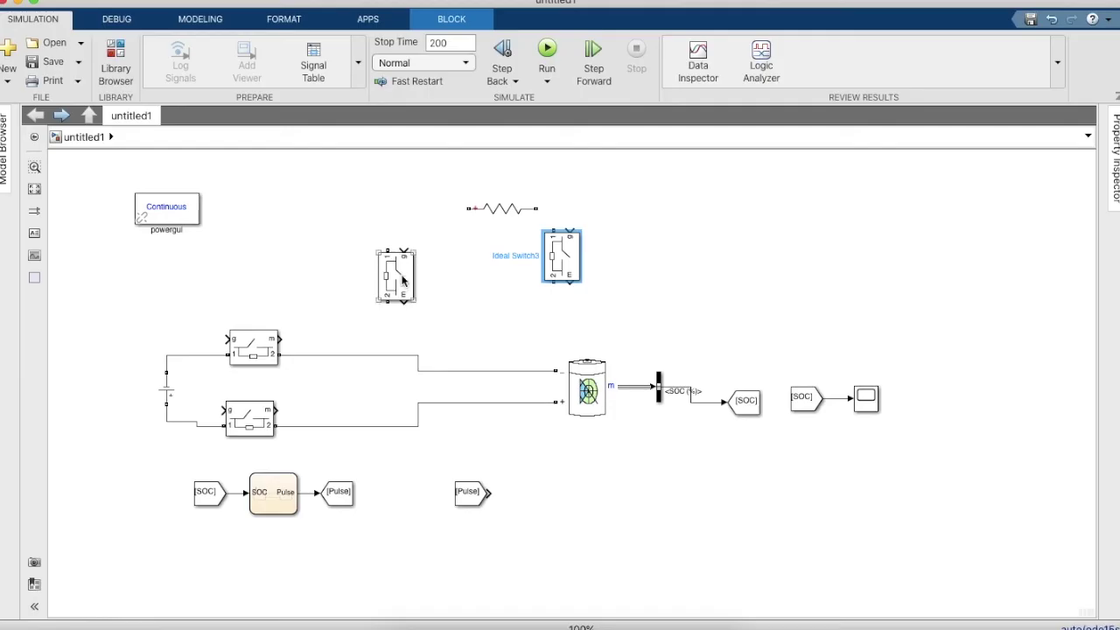
left_click(450, 271)
- Wire terminal 1 of both new switches to the load and terminal 2 to the battery's positive and negative lines
left_click_drag(450, 271, 468, 208)
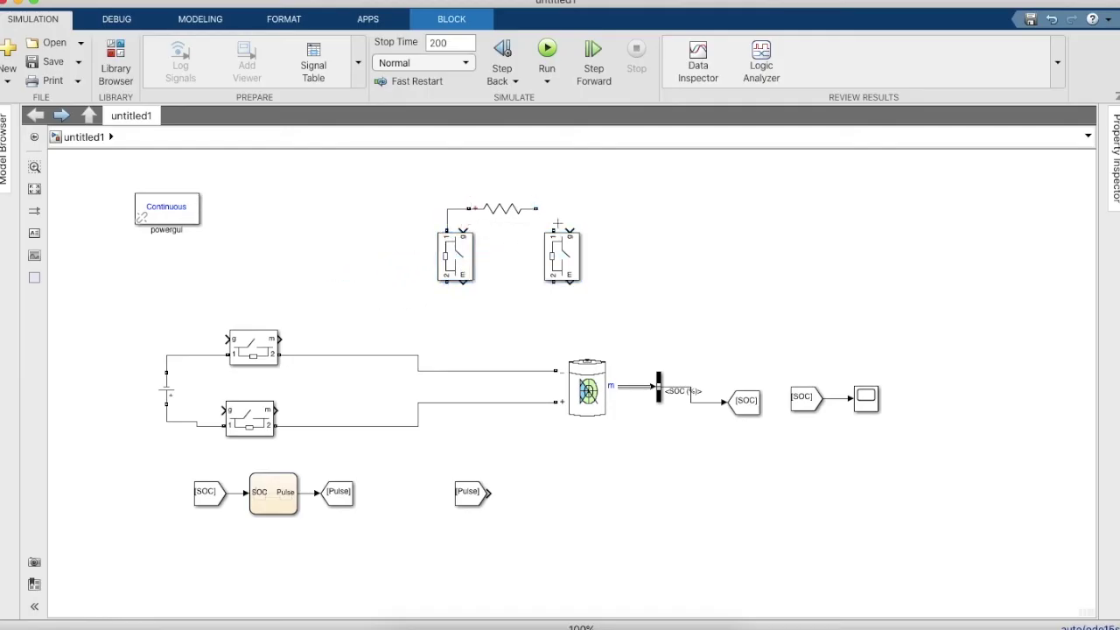
left_click_drag(552, 227, 535, 208)
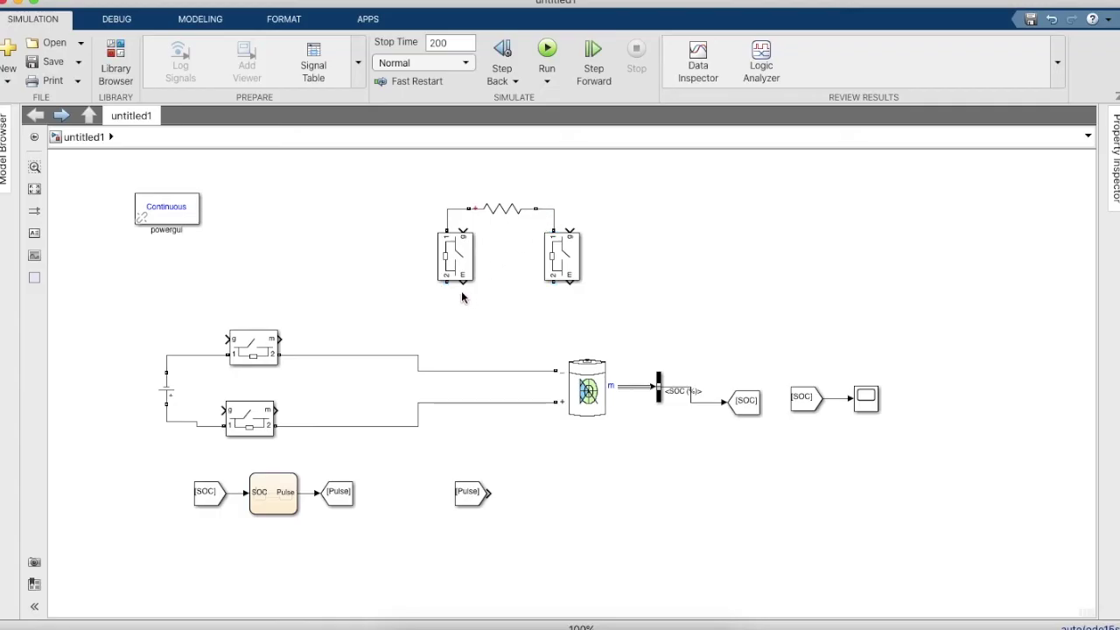
left_click_drag(449, 285, 448, 405)
left_click_drag(554, 298, 546, 371)
- Move the unconnected [Pulse] From block beside powergui and add a Product block from the library below it
left_click(470, 496)
left_click_drag(470, 497, 282, 208)
left_click(131, 59)
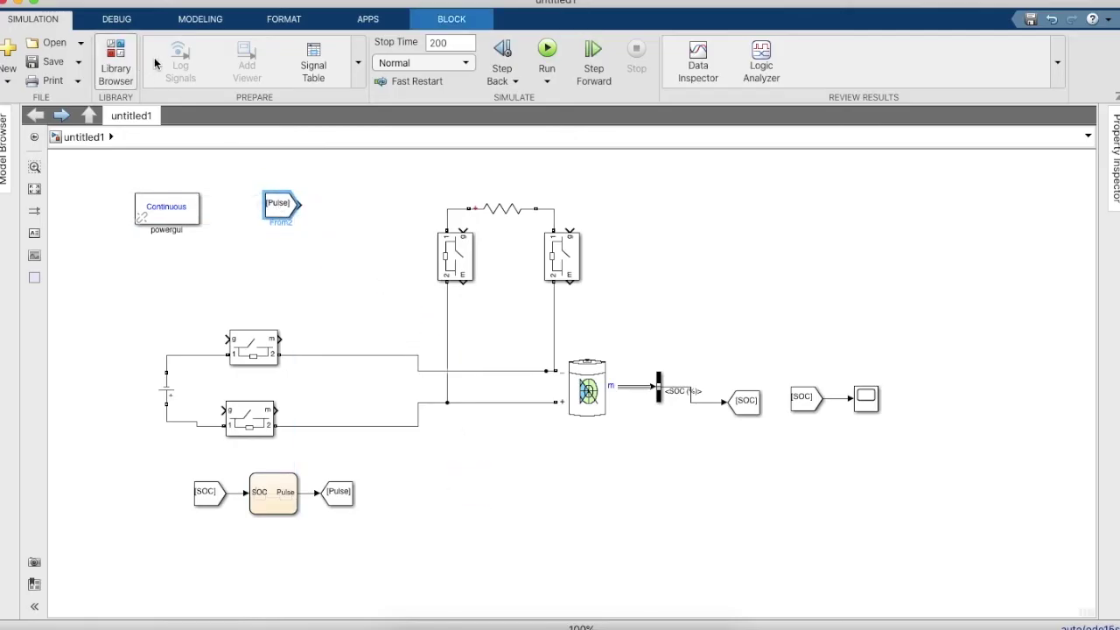
left_click(641, 90)
type("product")
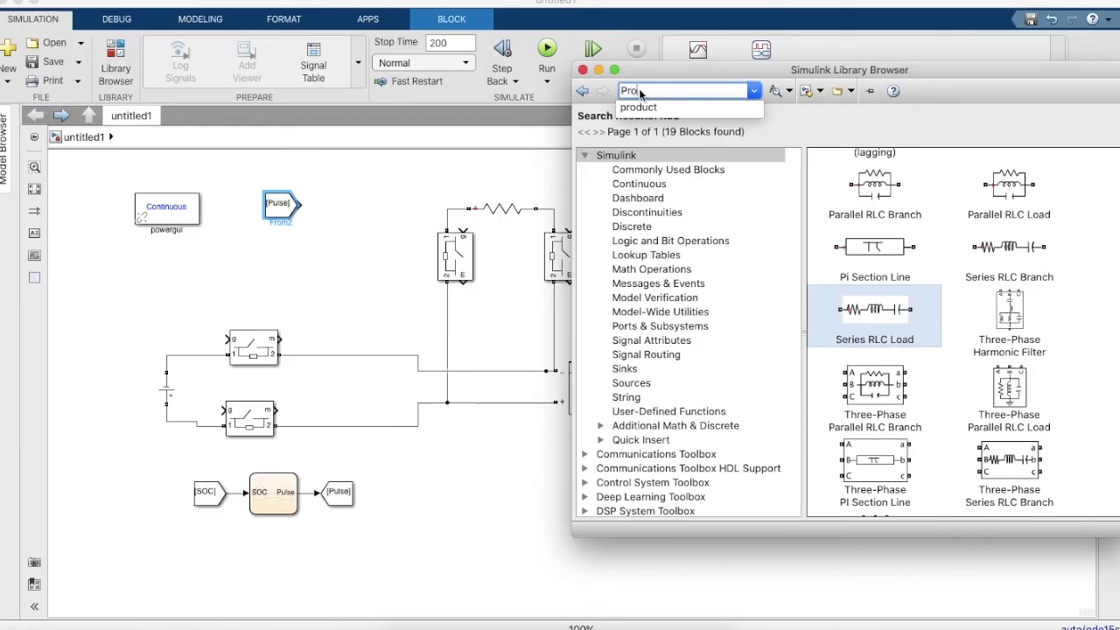
key("Return")
left_click_drag(857, 187, 348, 254)
- Search the block library for Clock and place a Simulink Clock block beside the Product block
left_click(120, 61)
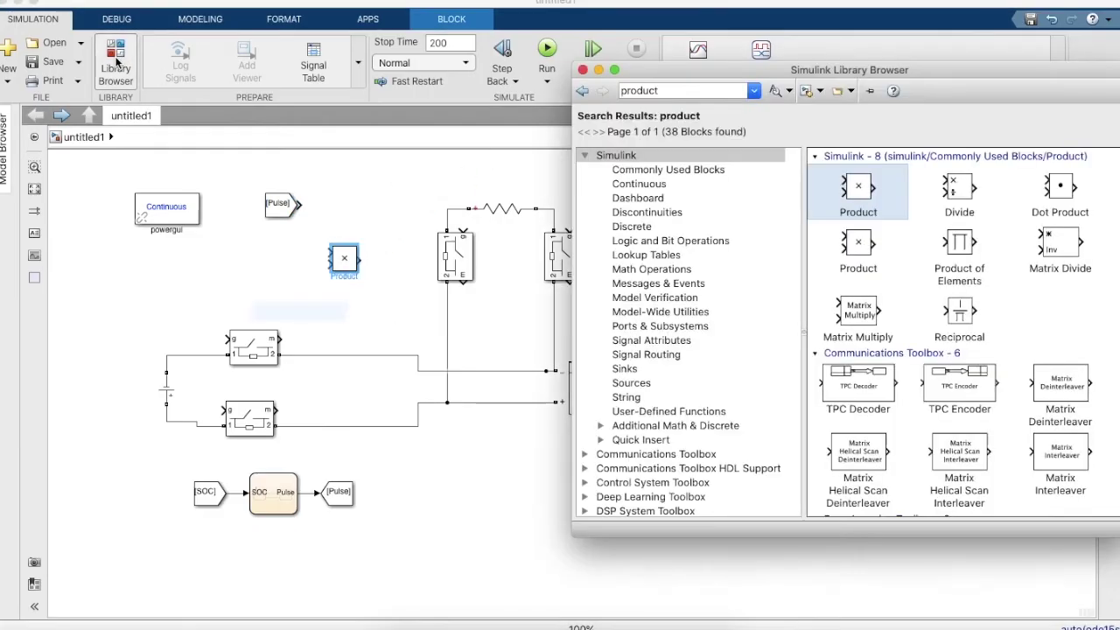
left_click(705, 91)
key("BackSpace")
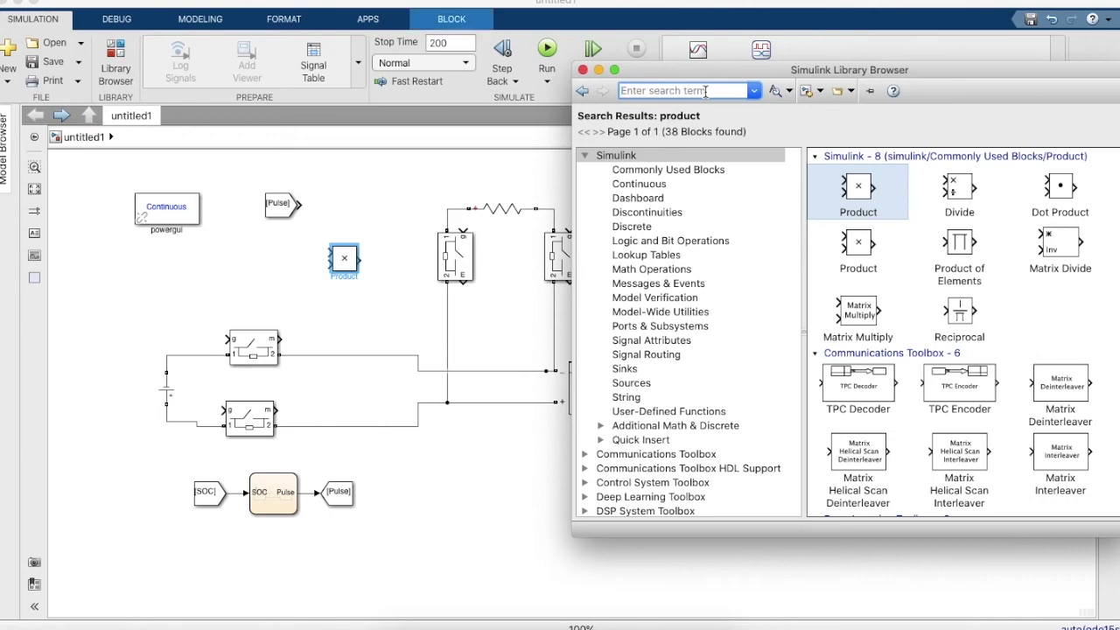
type("Clock")
key("Return")
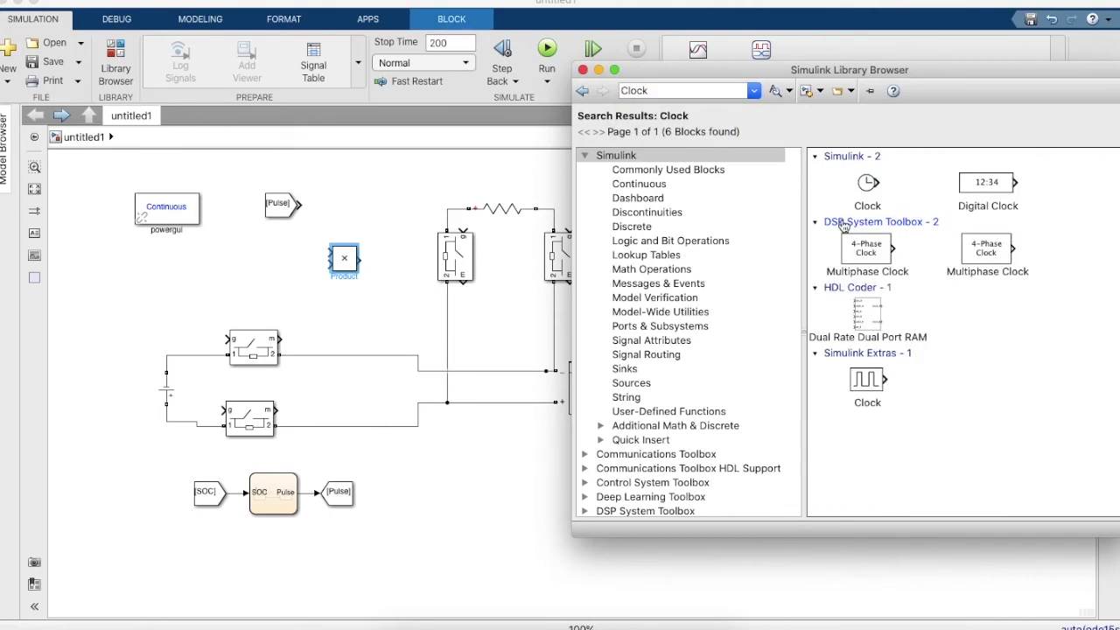
left_click_drag(867, 188, 273, 270)
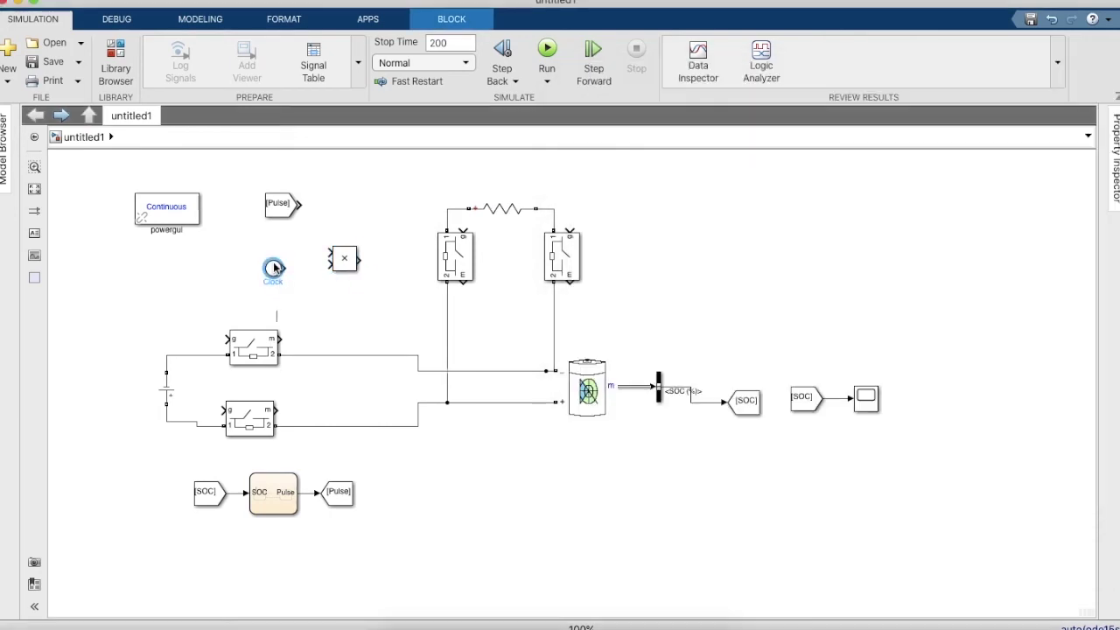
- Search the block library for Compare and add a Relational Operator near the [Pulse] From block
left_click(116, 63)
left_click(702, 93)
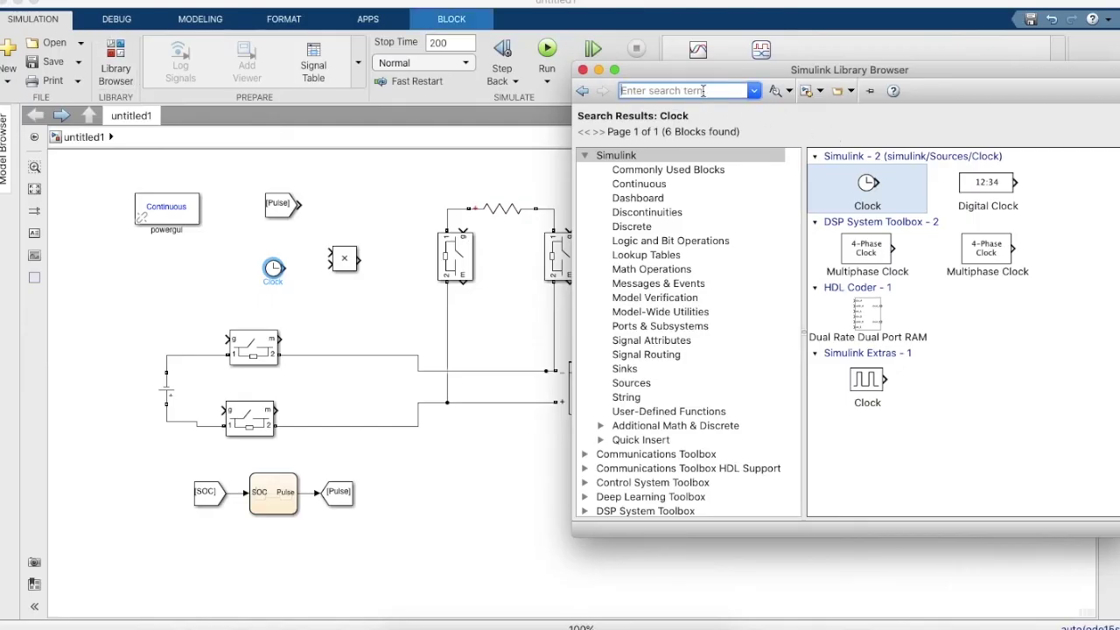
type("Compare")
key("Return")
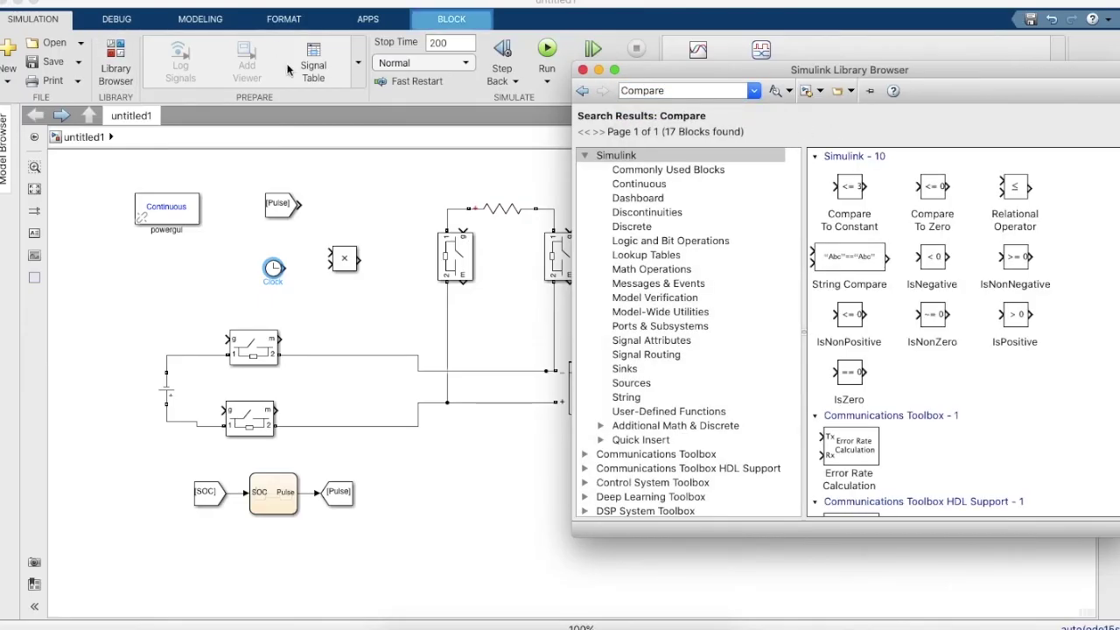
left_click_drag(1015, 187, 387, 197)
- Search the block library for constant and place a Constant block below the Product block
left_click(109, 55)
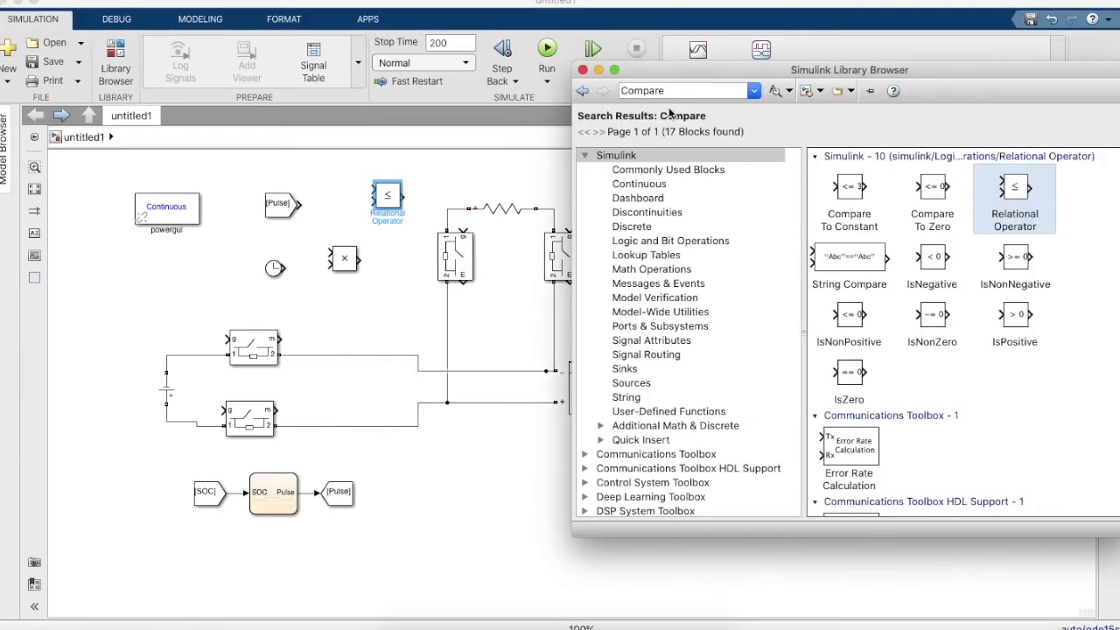
left_click(717, 89)
key("BackSpace")
type("constant")
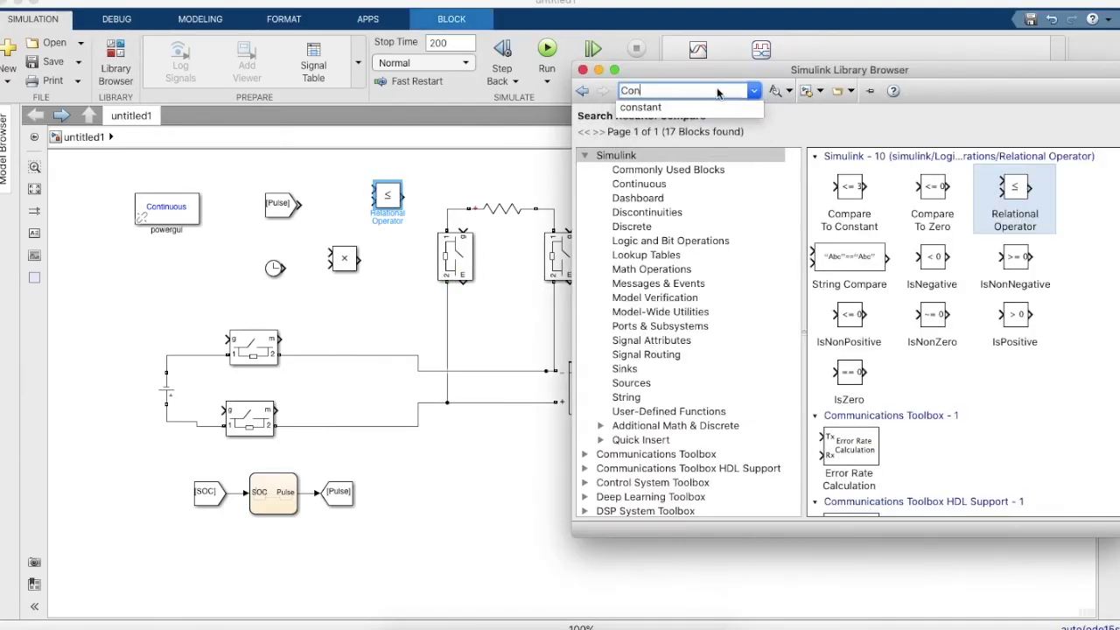
key("Return")
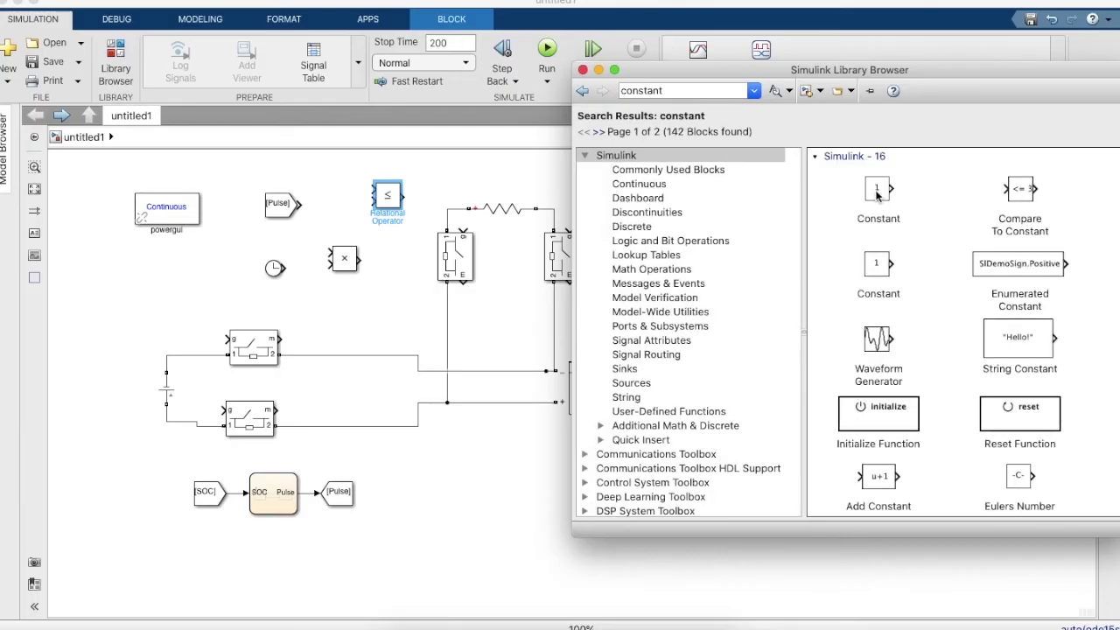
left_click(878, 194)
left_click_drag(878, 194, 328, 304)
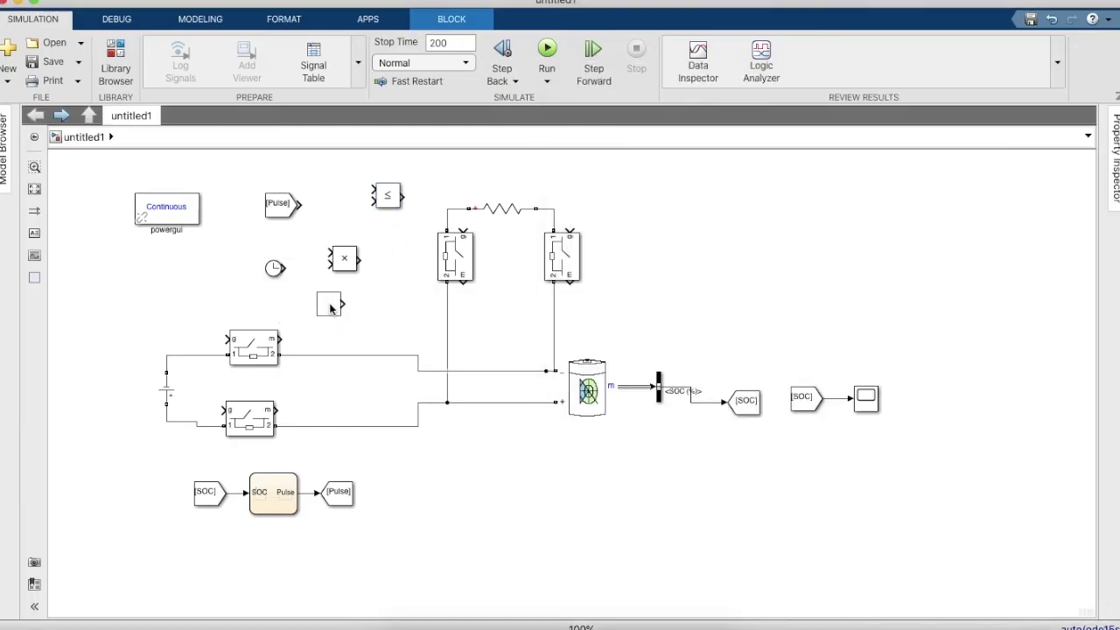
- Search the block library for Not and add a NOT block to the model
left_click(116, 61)
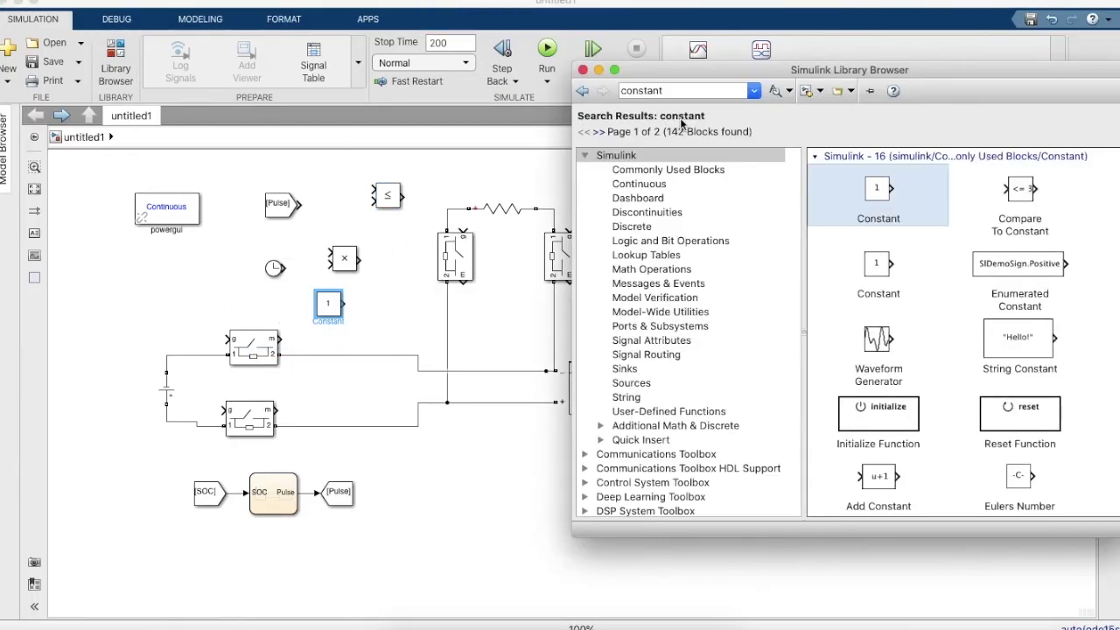
left_click(705, 91)
double_click(707, 91)
type("Not")
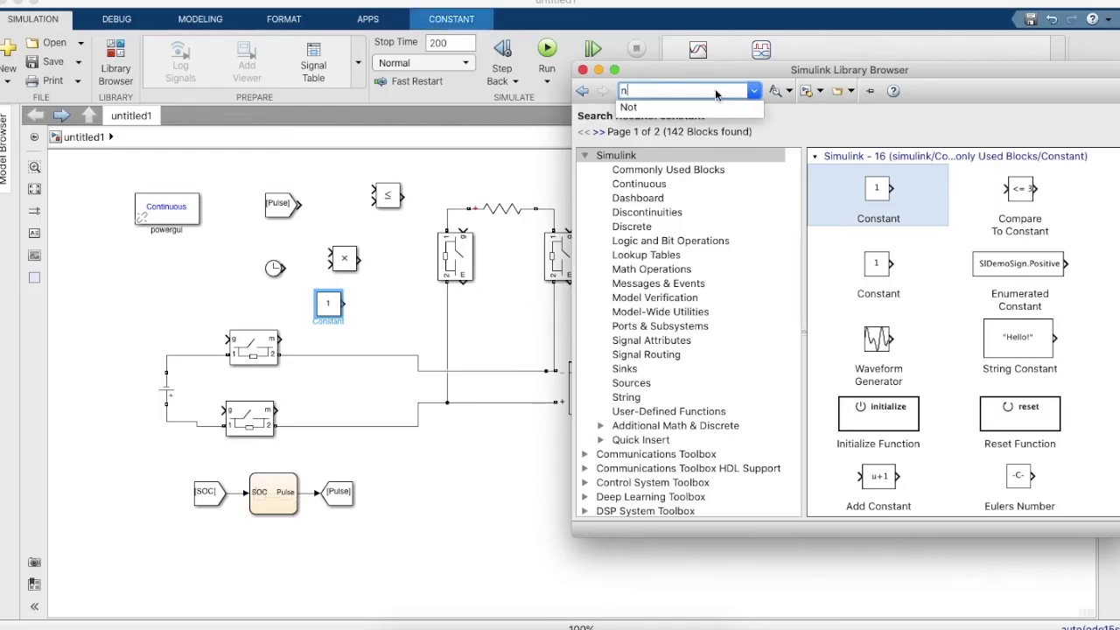
key("Return")
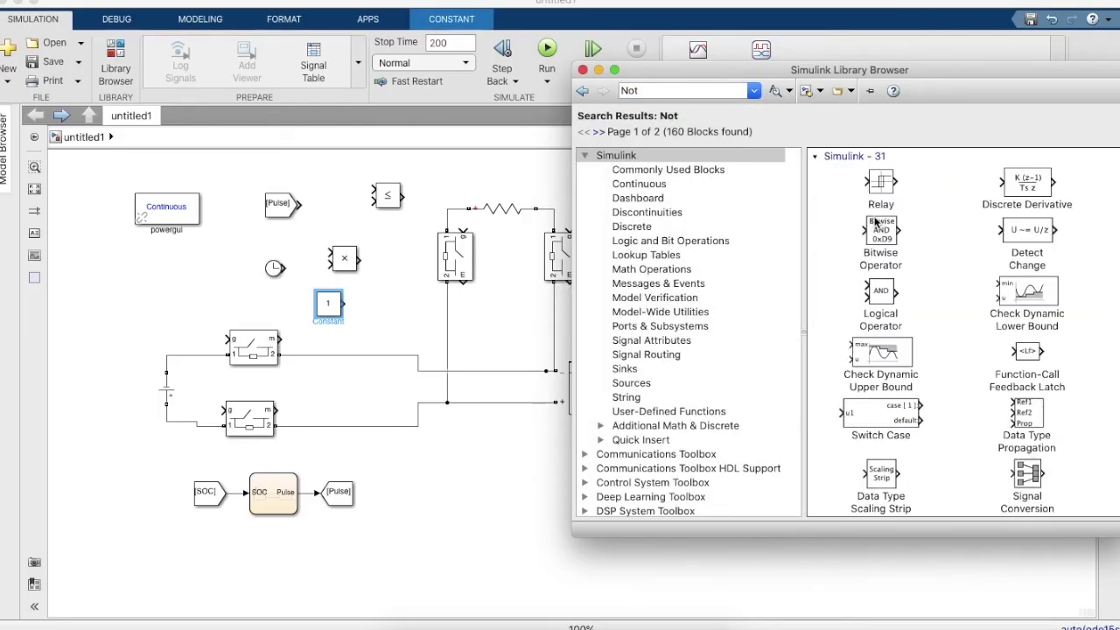
scroll(949, 377, "down", 5)
scroll(949, 378, "down", 5)
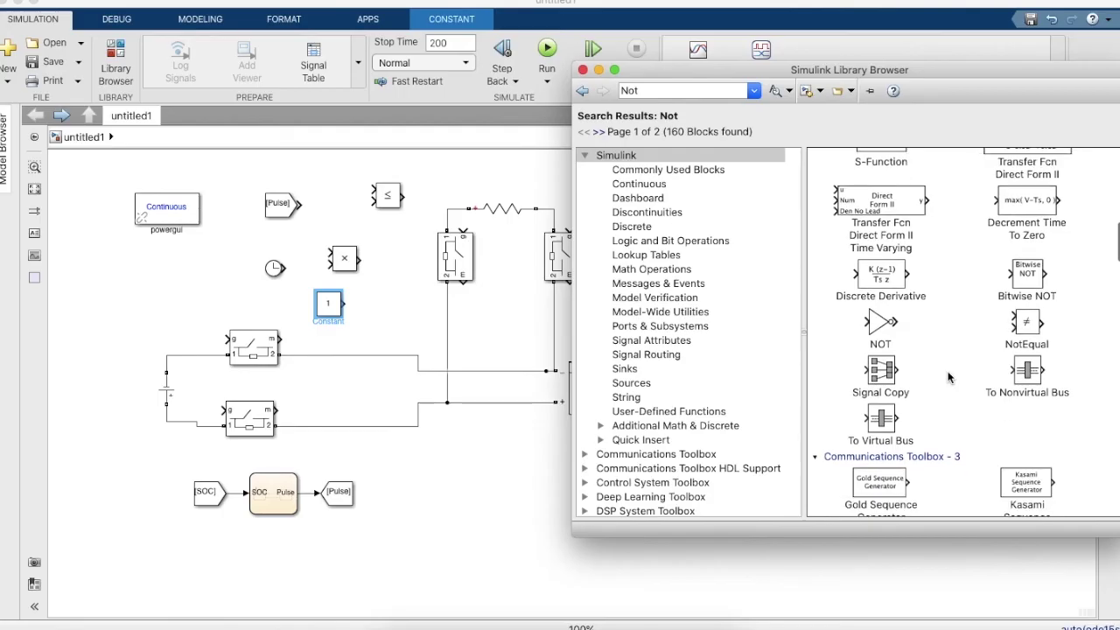
left_click(885, 323)
left_click_drag(885, 324, 173, 280)
- Connect the [Pulse] From block's output to the NOT block and adjust the From block's position
left_click(382, 193)
left_click(297, 203)
left_click_drag(298, 203, 319, 202)
left_click_drag(267, 214, 264, 210)
- Duplicate the Product block beside the Constant and reposition the Clock and Relational Operator blocks
left_click_drag(271, 275, 268, 258)
left_click(342, 260)
left_click_drag(341, 260, 382, 304)
left_click(178, 282)
left_click_drag(180, 282, 209, 282)
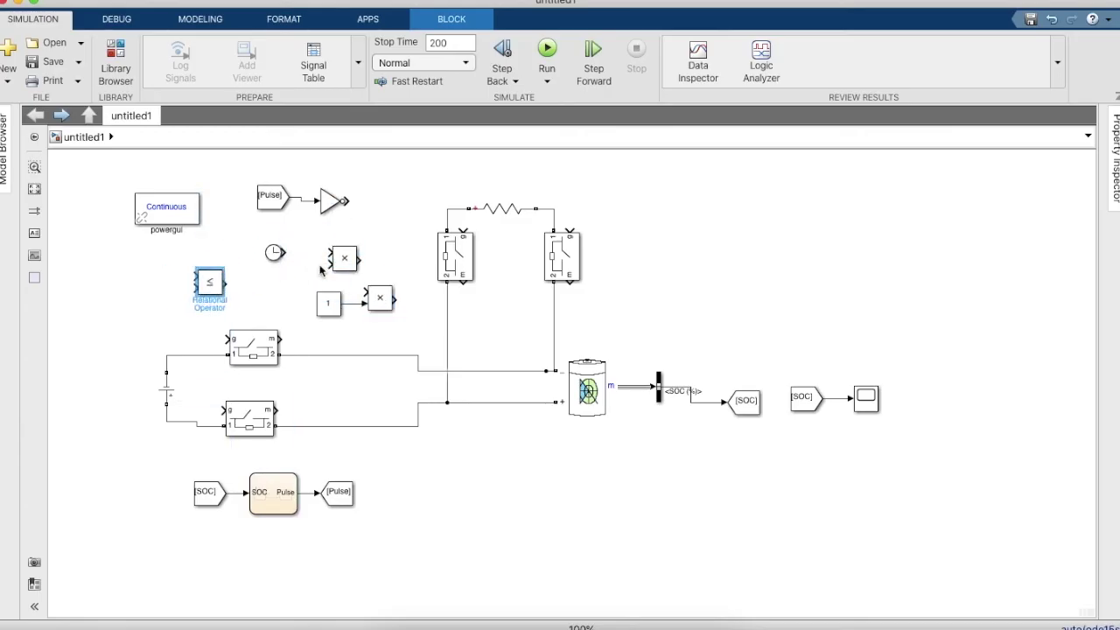
- Move the Constant away from the second Product block, delete their connecting line, and align the first Product above the second
left_click_drag(327, 304, 294, 308)
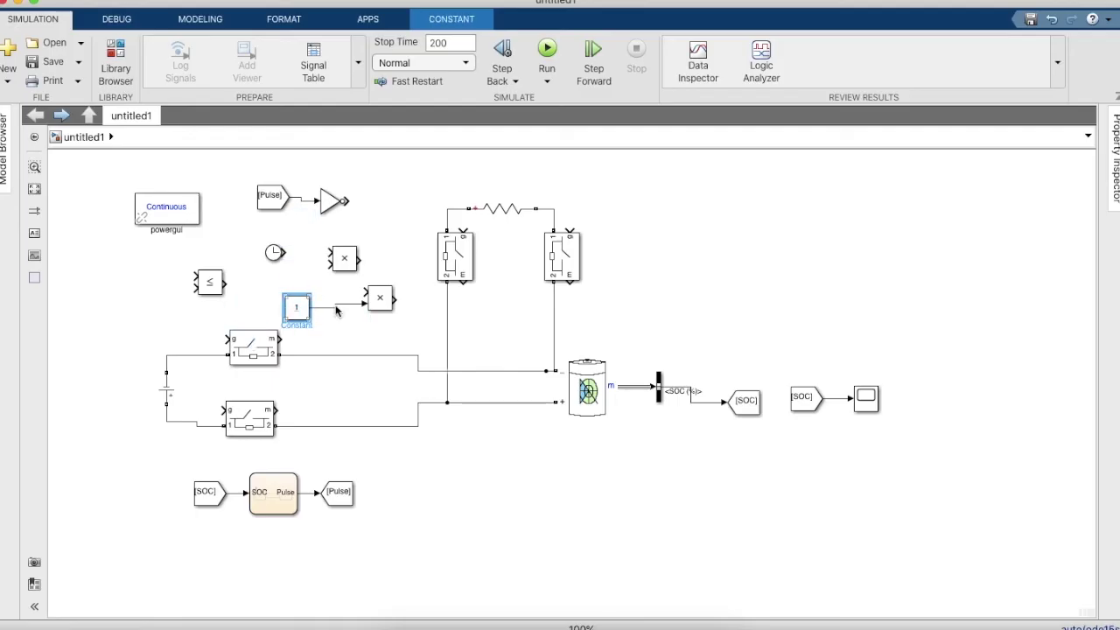
left_click(346, 306)
key("Delete")
left_click_drag(344, 259, 379, 247)
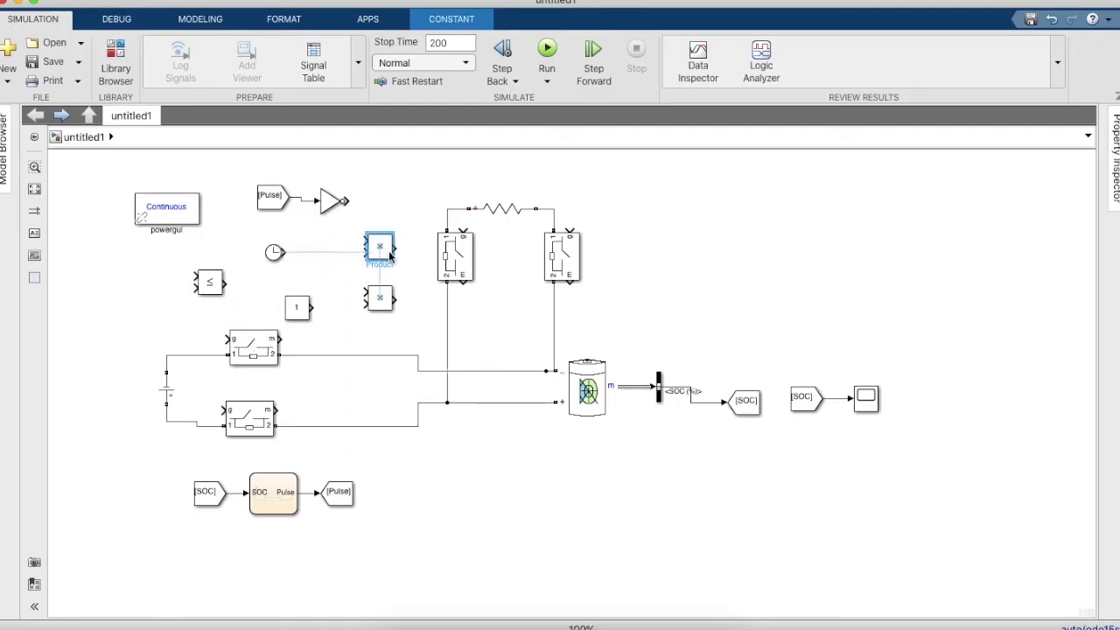
- Place the Relational Operator beside the Clock so the two connect, and set its operator to >
left_click_drag(218, 297, 332, 273)
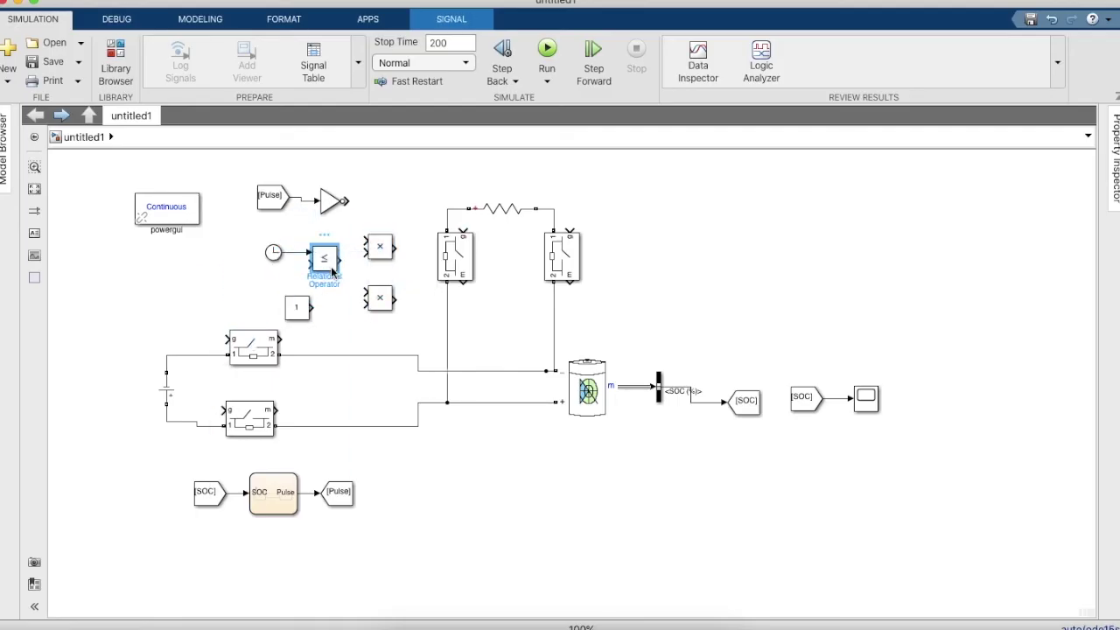
double_click(334, 273)
left_click(470, 245)
left_click(466, 264)
left_click(610, 370)
- Set the Constant's value to 50 and place it below the Clock, connected to the > operator's second input
left_click_drag(295, 308, 270, 299)
double_click(271, 299)
key("BackSpace")
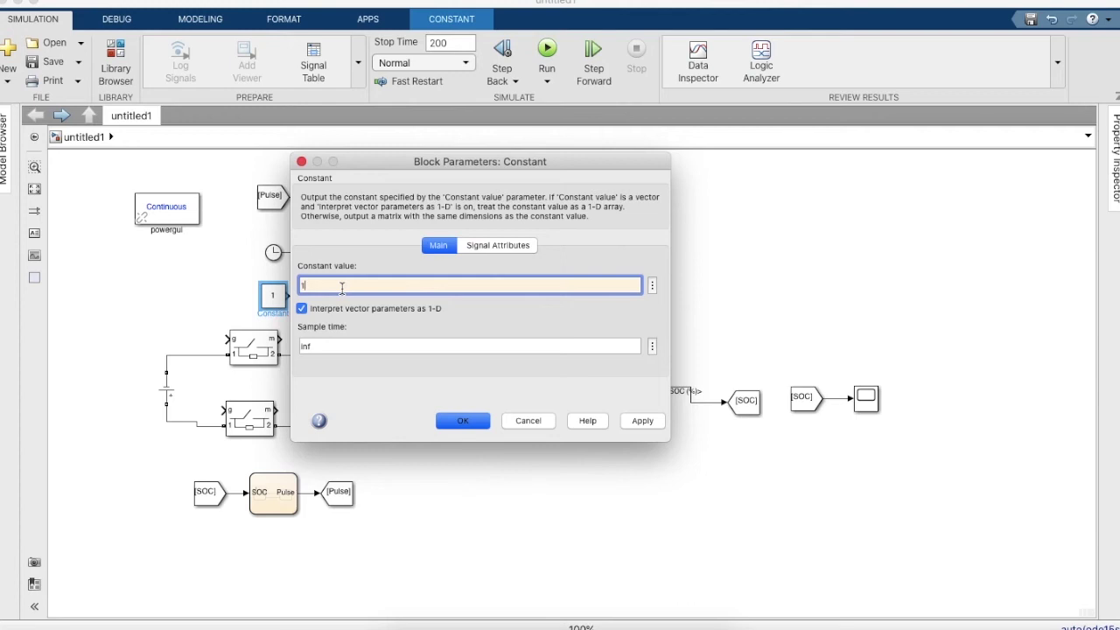
key("Return")
mouse_move(290, 296)
left_mouse_down()
mouse_move(308, 269)
mouse_move(277, 286)
left_mouse_up()
- Duplicate the Relational Operator below the first, set the copy to <, and delete the lower Product block
left_click(272, 255)
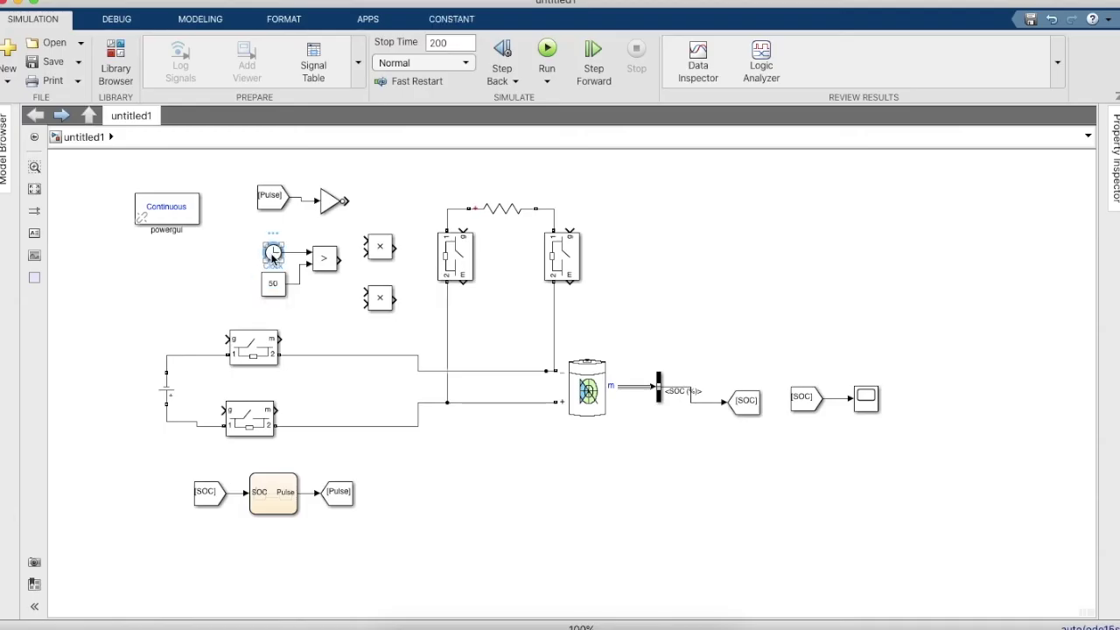
left_click(327, 266)
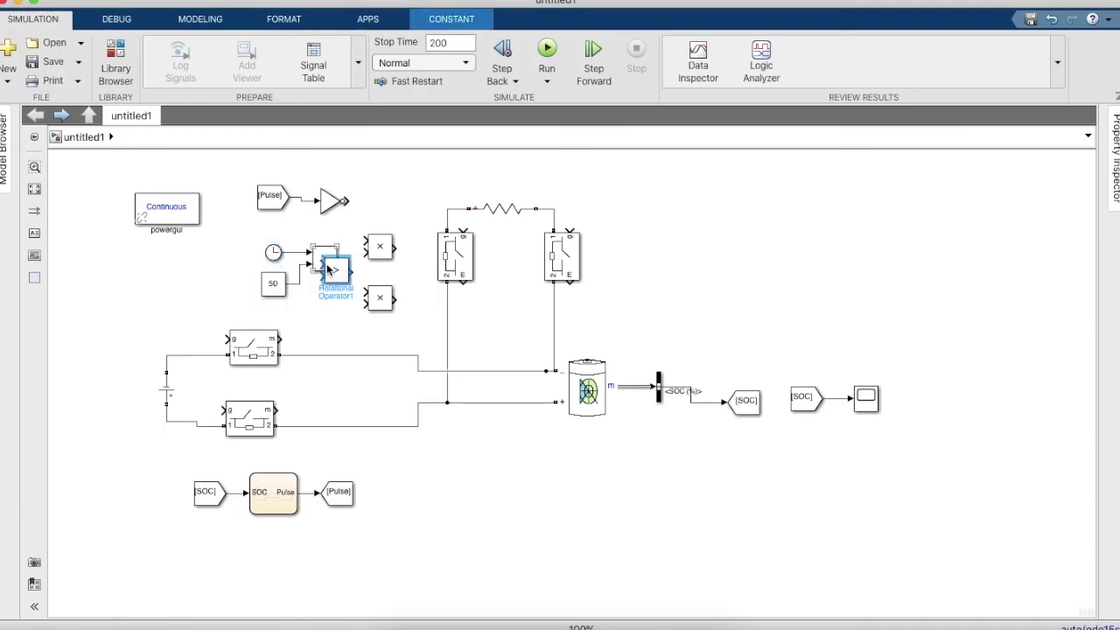
left_click_drag(330, 273, 328, 311)
double_click(329, 311)
left_click(485, 287)
left_click(490, 254)
left_click(622, 416)
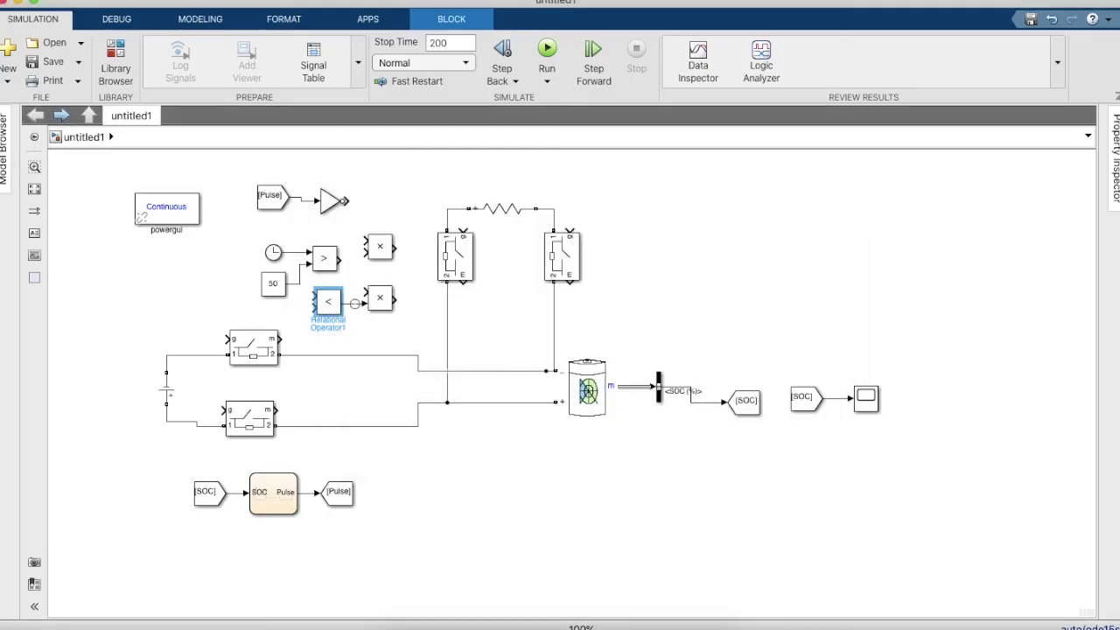
left_click(380, 299)
key("Delete")
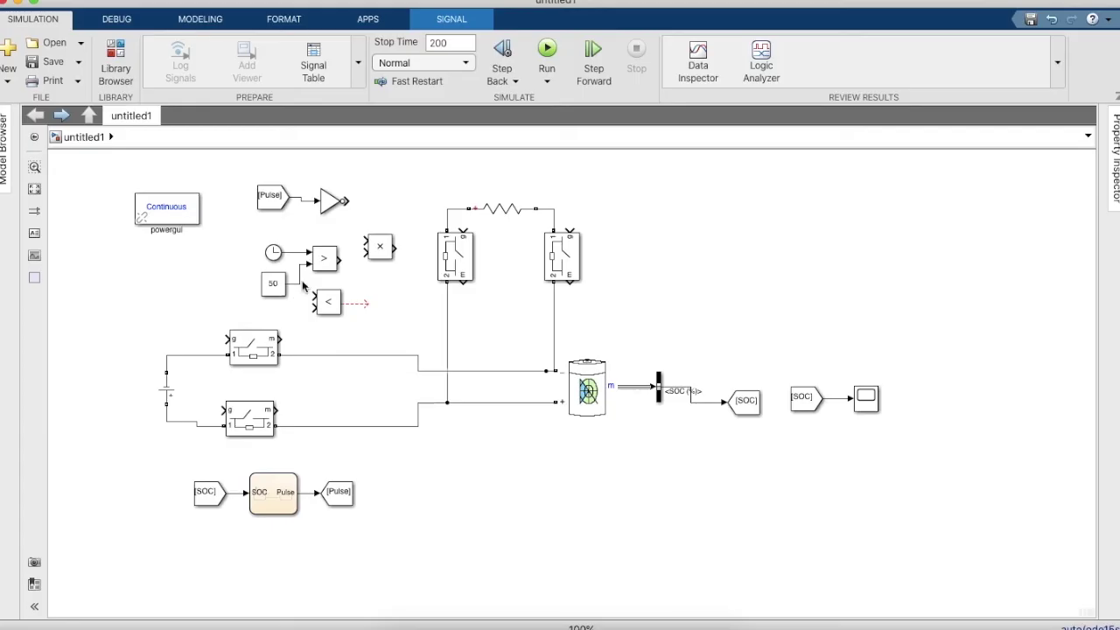
- Duplicate the 50 Constant, set the copy's value to 150, and connect it to the < operator
left_click(279, 293)
key("ctrl+c")
key("ctrl+v")
left_click_drag(287, 301, 292, 311)
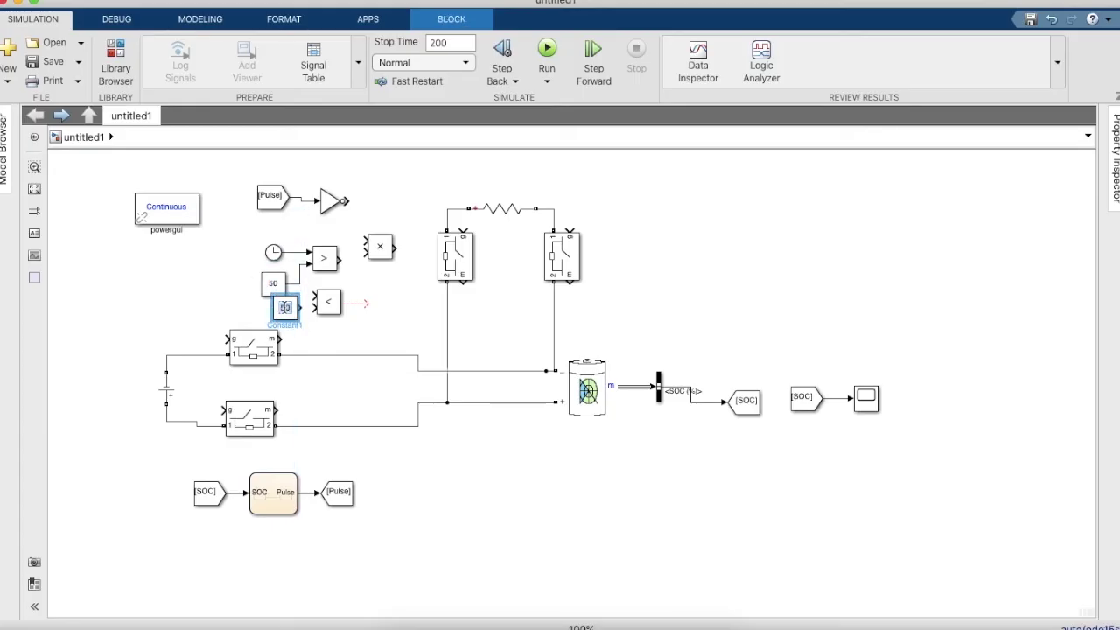
left_click(338, 346)
mouse_move(302, 309)
left_mouse_down()
mouse_move(314, 299)
mouse_move(298, 317)
left_mouse_up()
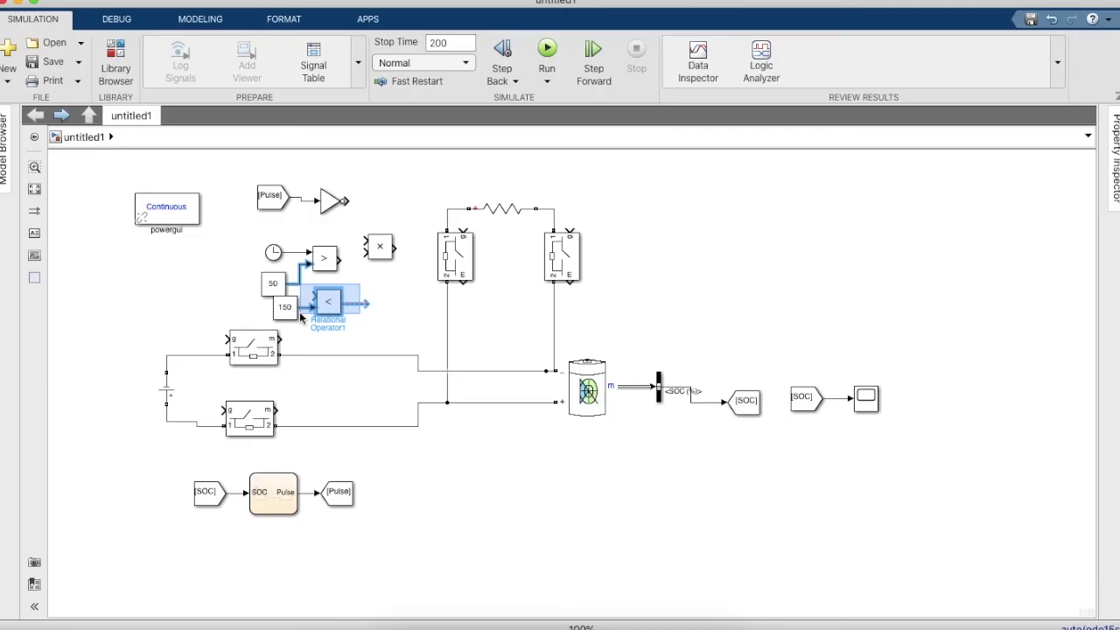
key("ctrl+z")
key("ctrl+z")
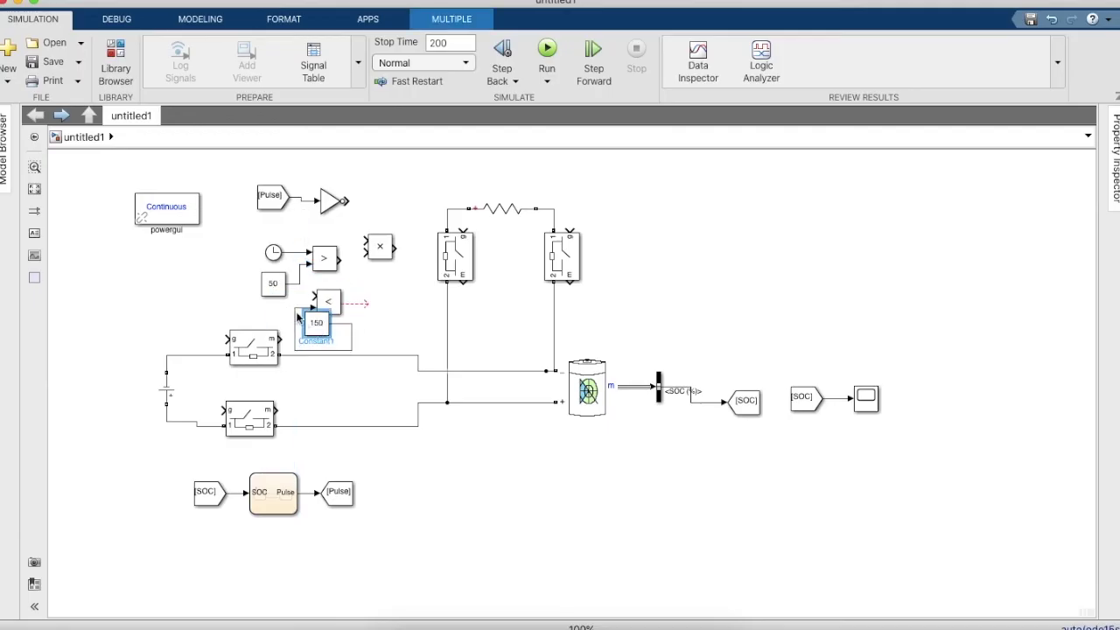
key("ctrl+z")
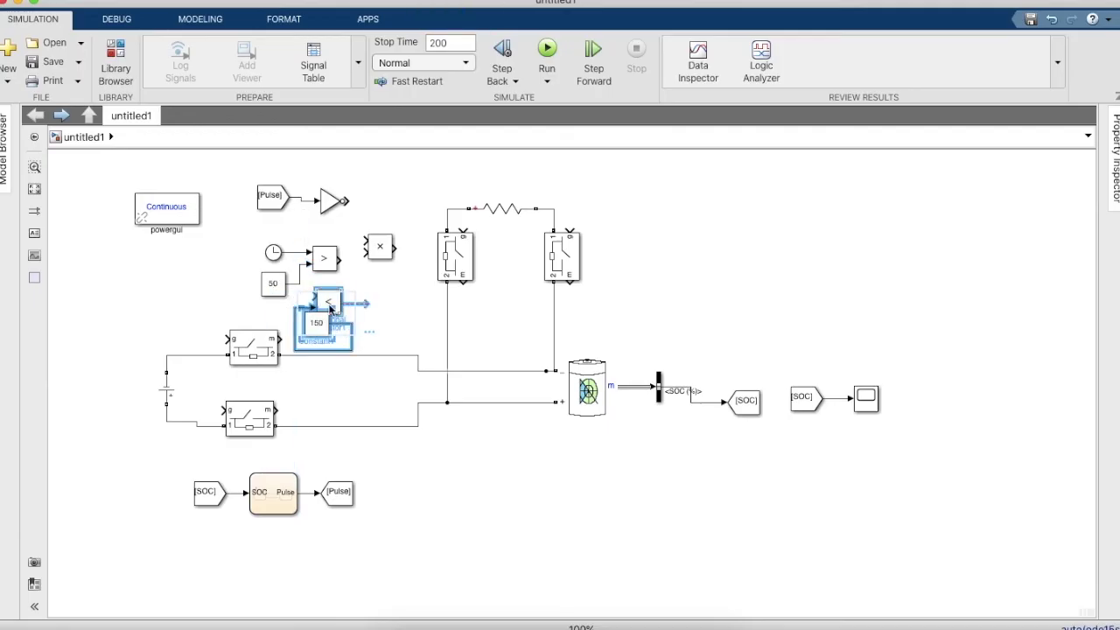
- Move the [Pulse] From, NOT, Clock, Constant, comparison and Product blocks together to the empty area beyond the load circuit
left_click_drag(250, 178, 396, 305)
left_click_drag(340, 257, 763, 218)
left_click(687, 162)
scroll(836, 317, "up", 3)
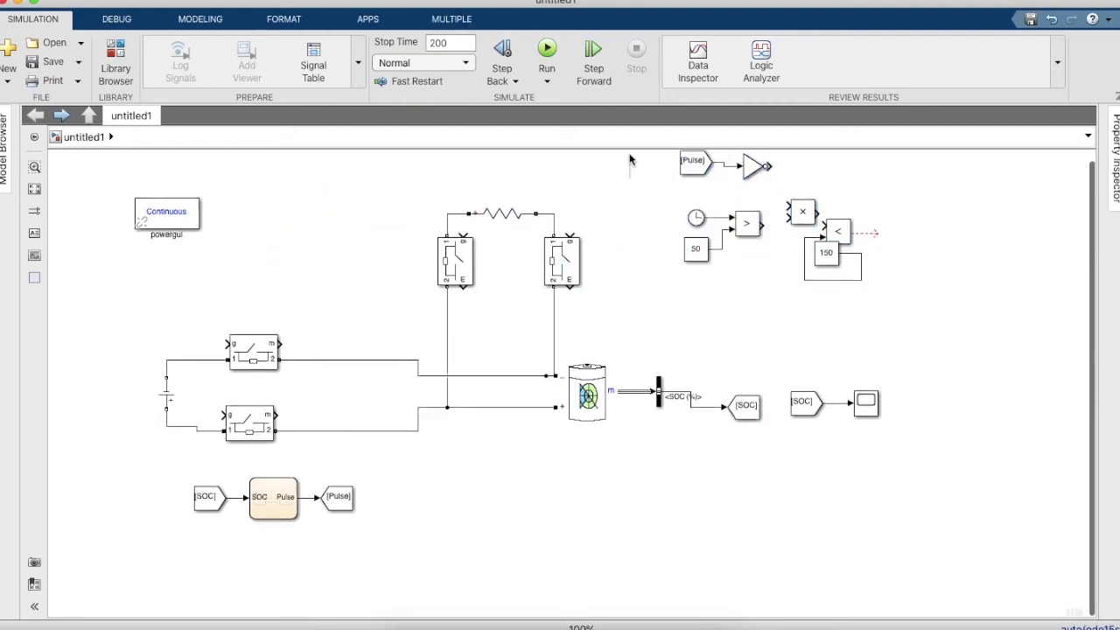
- Align the < operator and 150 Constant below the > branch, and connect a duplicate Clock to the < operator's first input
left_click_drag(902, 287, 756, 353)
left_click(766, 352)
left_click(616, 357)
left_click_drag(616, 357, 693, 358)
left_click(698, 272)
left_click_drag(699, 274, 730, 337)
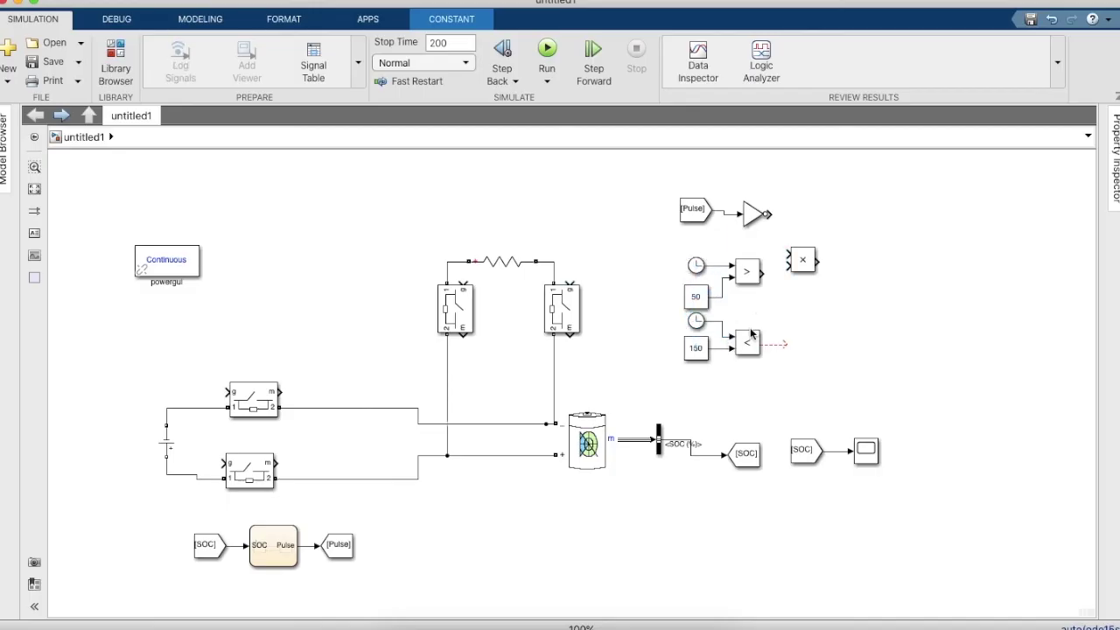
- Connect both comparison outputs to the Product block, and feed its output and the NOT output into a second Product block
left_click_drag(799, 270, 805, 308)
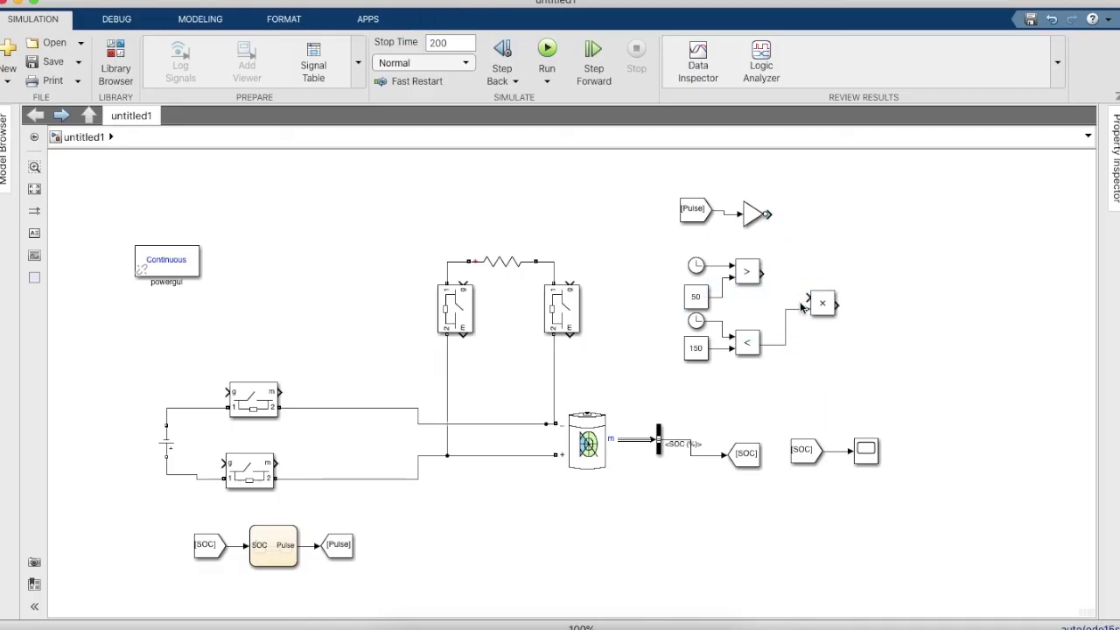
left_click_drag(765, 273, 873, 257)
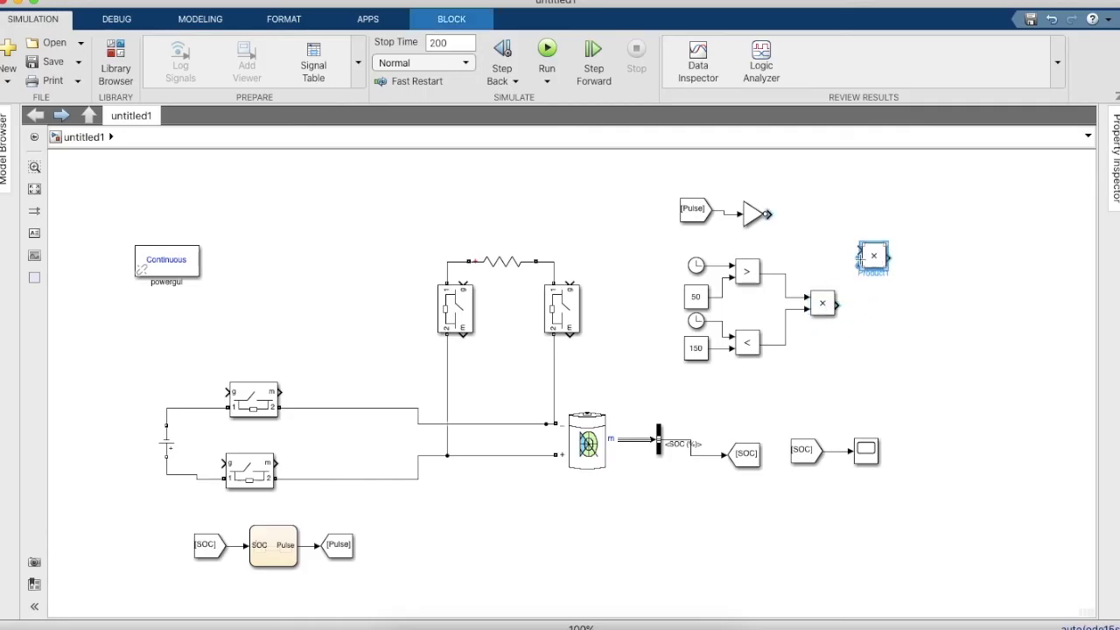
left_click_drag(840, 305, 774, 211)
left_click(767, 214)
left_click(774, 219)
left_click(874, 256)
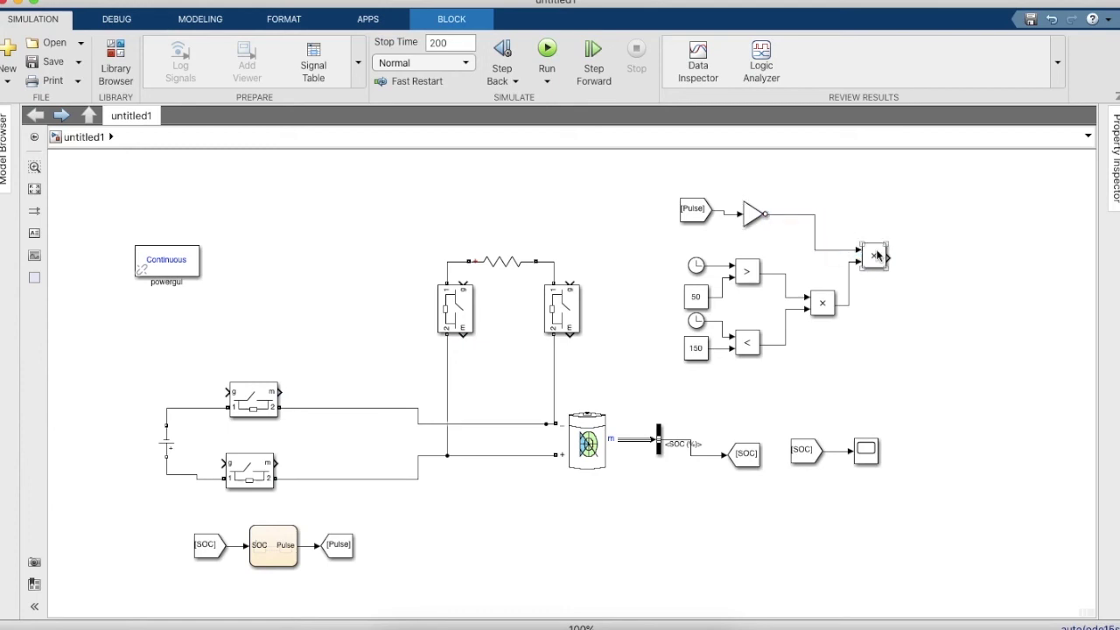
- Try wiring the final Product's output directly to the gate of the switch at the resistor's + end, and remove that line
left_click(457, 270)
left_click_drag(466, 278, 876, 233)
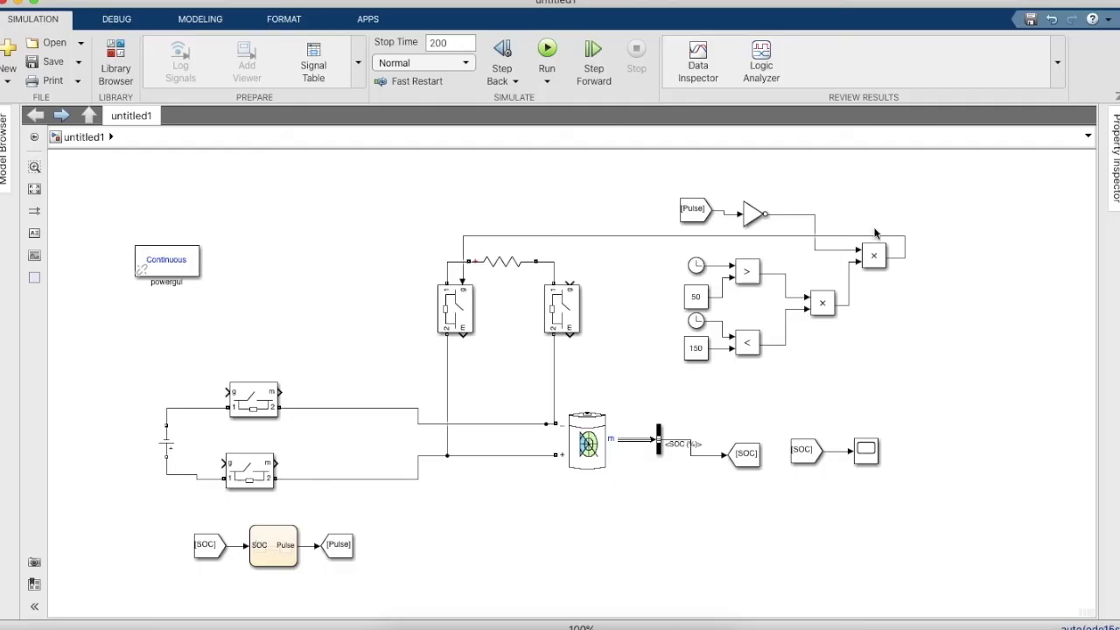
left_click(572, 235)
key("Delete")
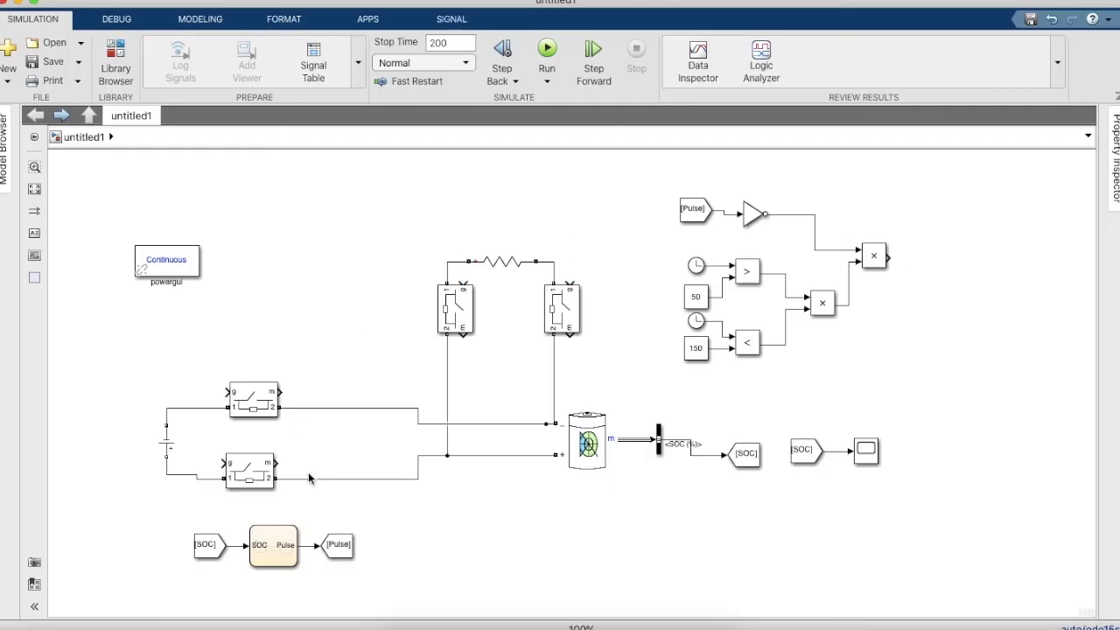
- Connect a copy of the [Pulse] Goto block to the final Product's output and set its tag to Discharge
left_click(339, 547)
key("ctrl+v")
left_click_drag(348, 561, 962, 265)
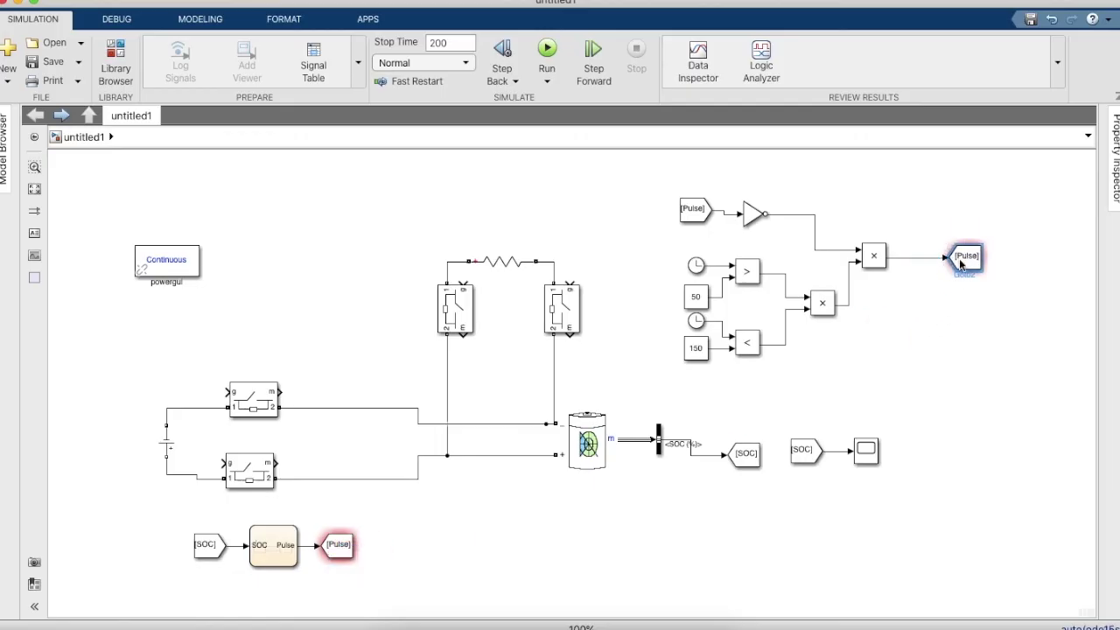
double_click(964, 260)
double_click(667, 183)
type("Discharge")
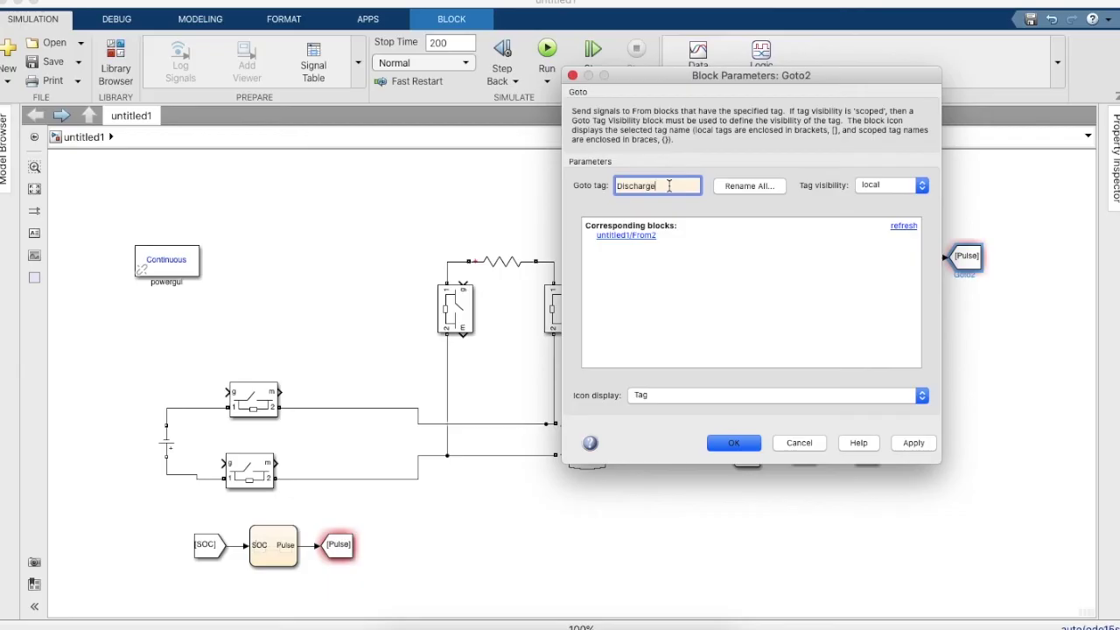
key("Return")
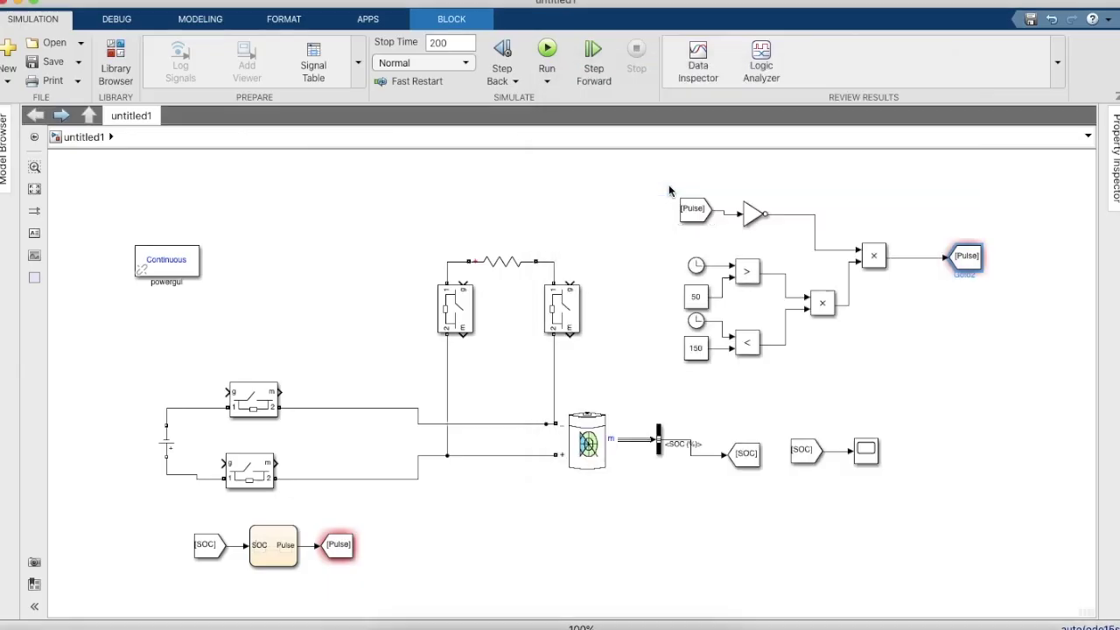
- Widen the Discharge Goto block, and connect a [Discharge] From block to the gate of each of the two load-side ideal switches
left_click_drag(984, 261, 1007, 308)
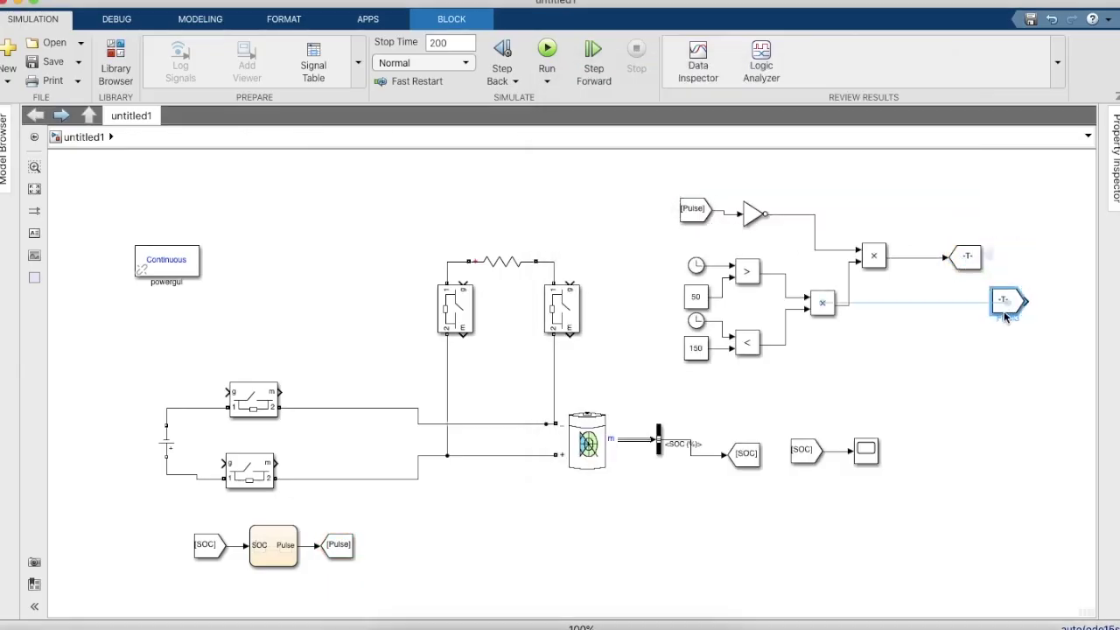
left_click(979, 262)
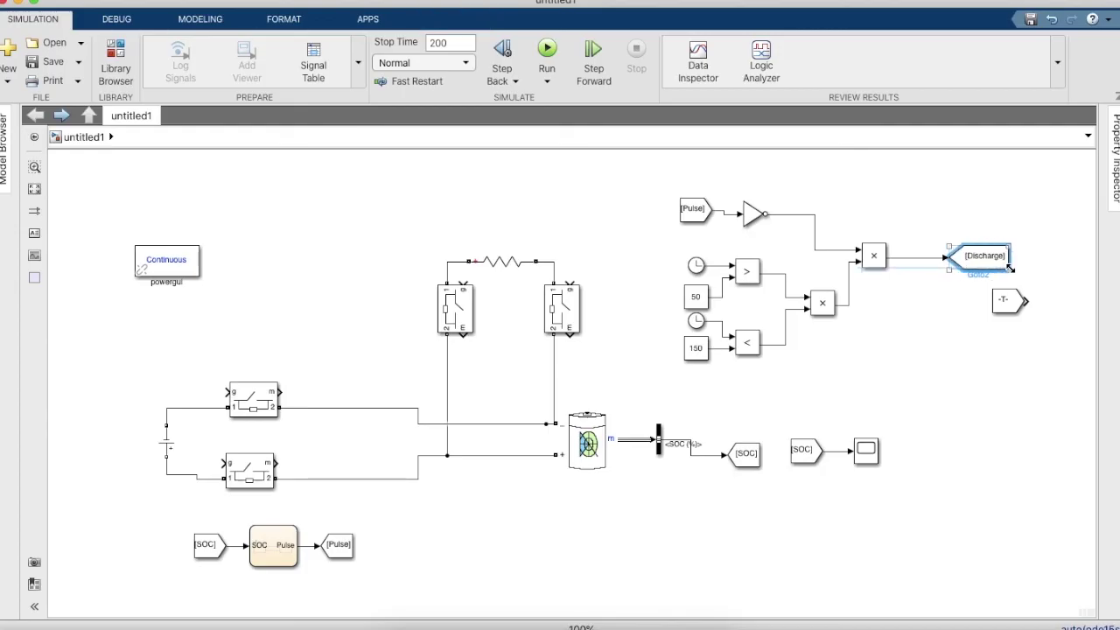
left_click(1006, 304)
left_click_drag(992, 315, 464, 282)
left_click_drag(1022, 306, 570, 285)
- Run the simulation and correct the Charge state's entry variable in the chart to Pulse
left_click(863, 431)
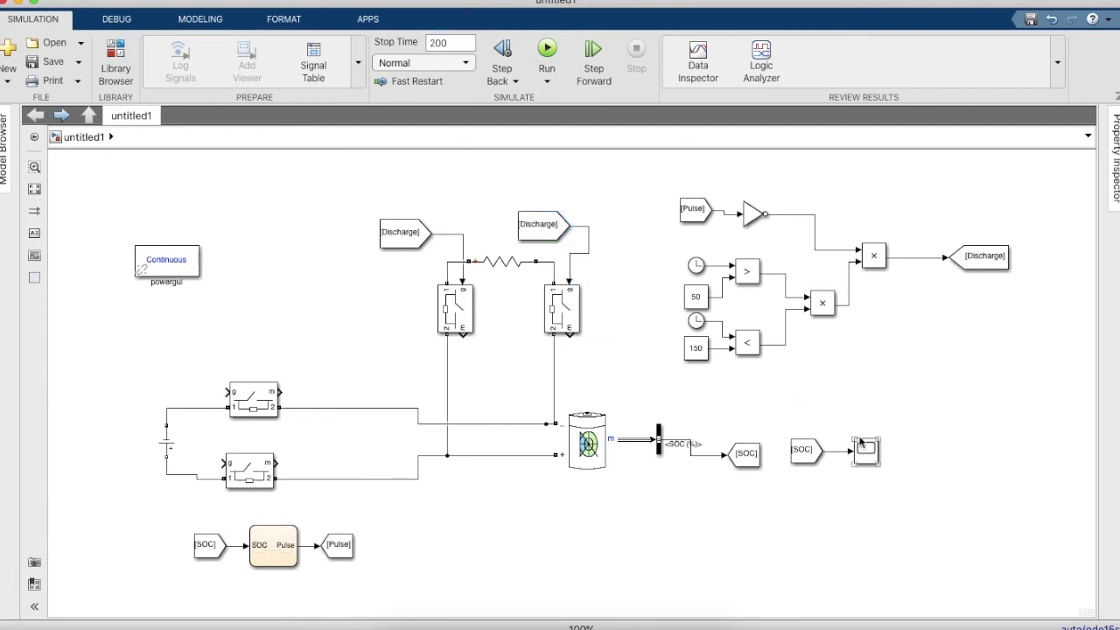
left_click(545, 52)
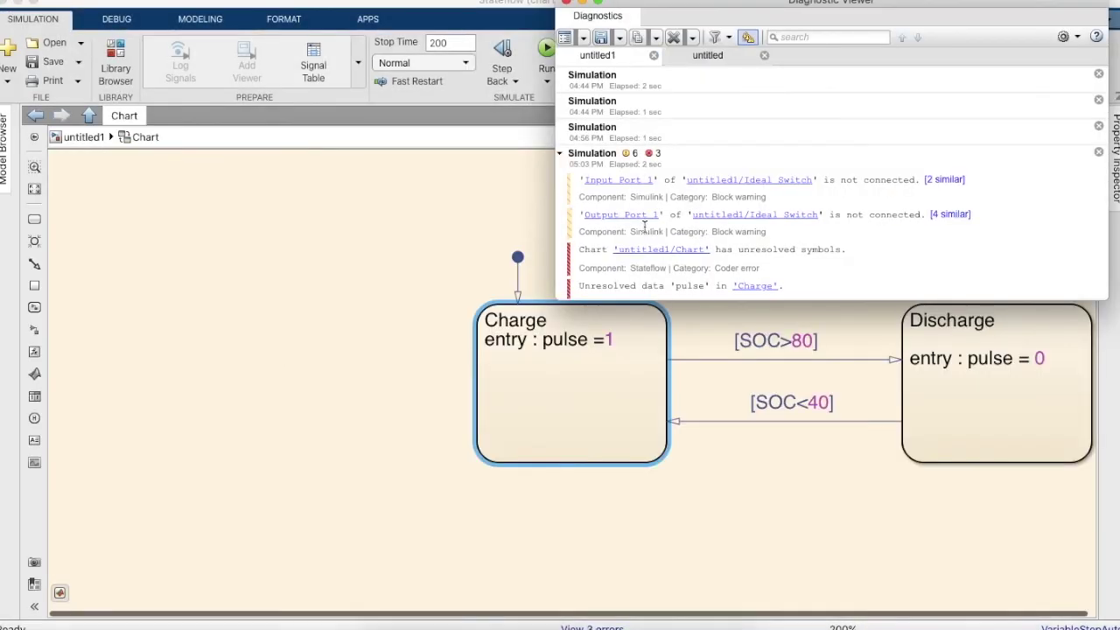
left_click(566, 3)
left_click(606, 370)
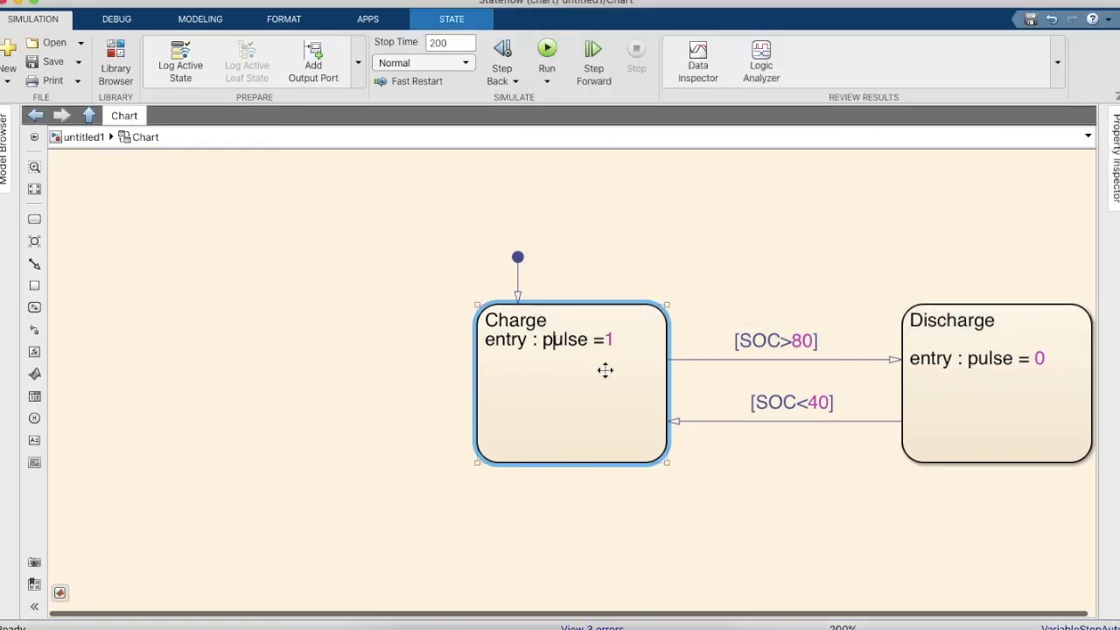
left_click(606, 370)
key("BackSpace")
type("P")
left_click(35, 115)
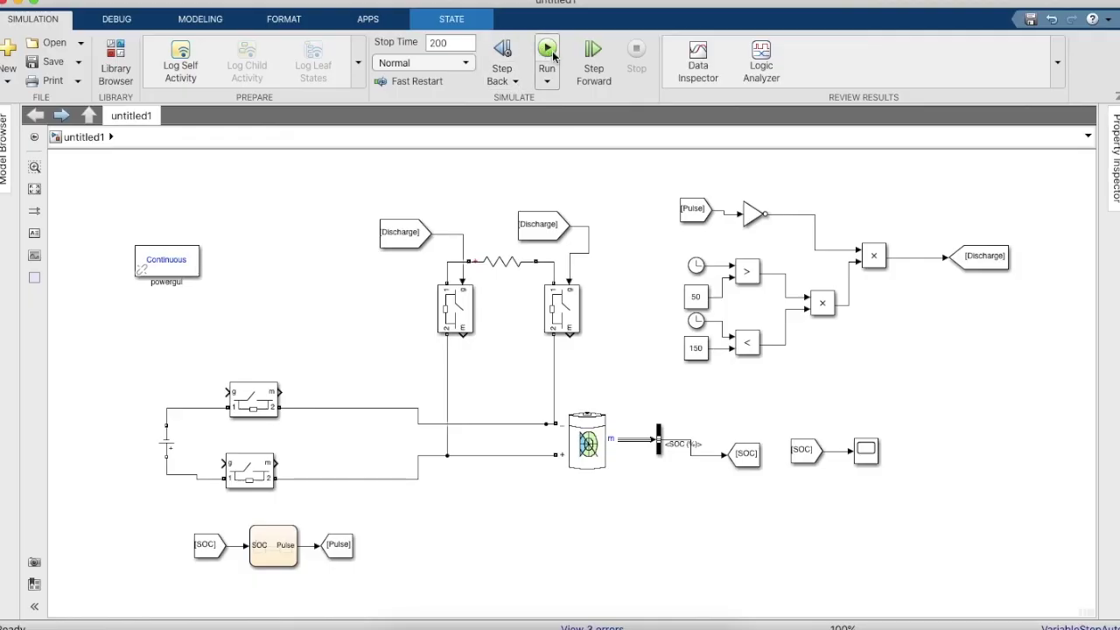
- Rerun the simulation and correct the Discharge state's entry variable in the chart to Pulse
left_click(547, 51)
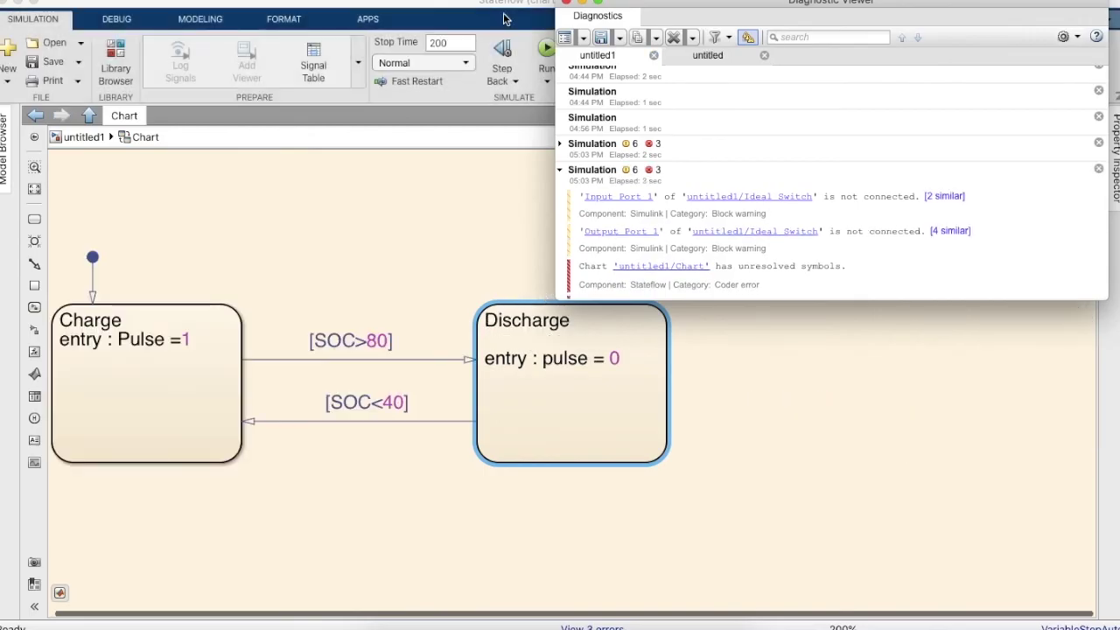
left_click(566, 3)
left_click(554, 359)
key("BackSpace")
type("P")
left_click(35, 115)
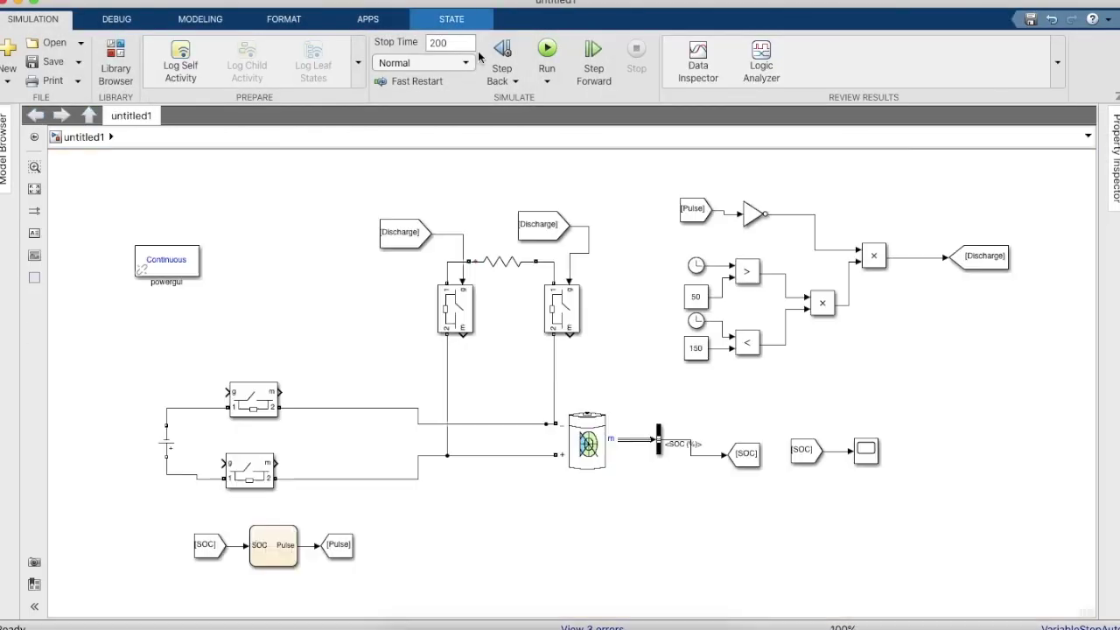
- Connect a [Pulse] From block to the gate of each of the two source-side ideal switches
left_click_drag(207, 545, 229, 391)
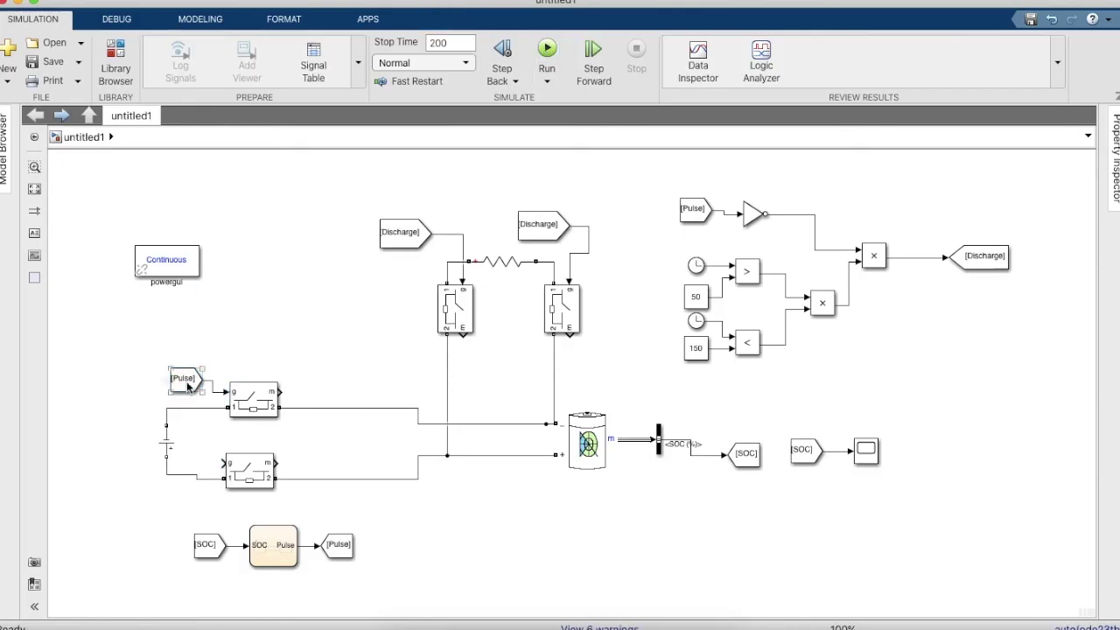
left_click_drag(187, 386, 267, 472)
left_click(216, 454)
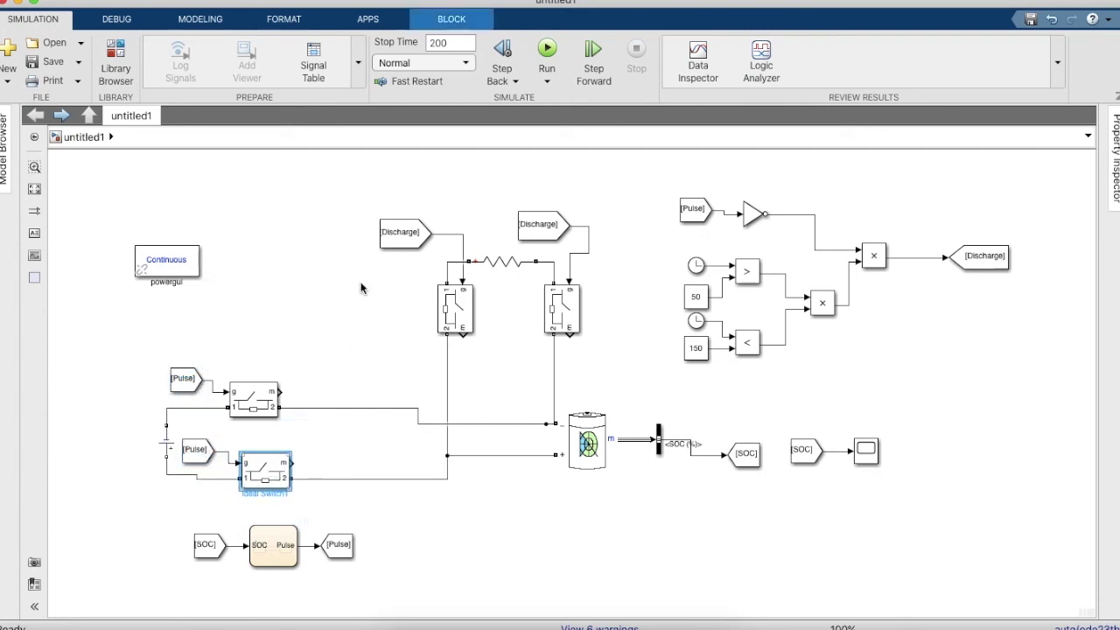
- Run the simulation with the completed gate wiring and examine the SOC curve in the Scope
left_click(548, 50)
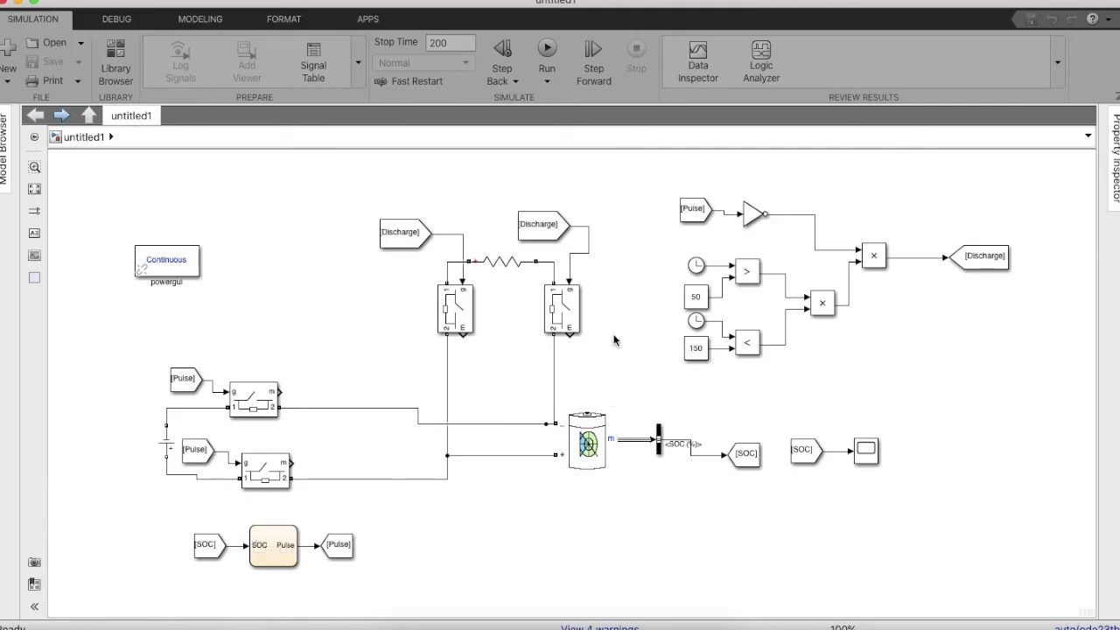
double_click(866, 450)
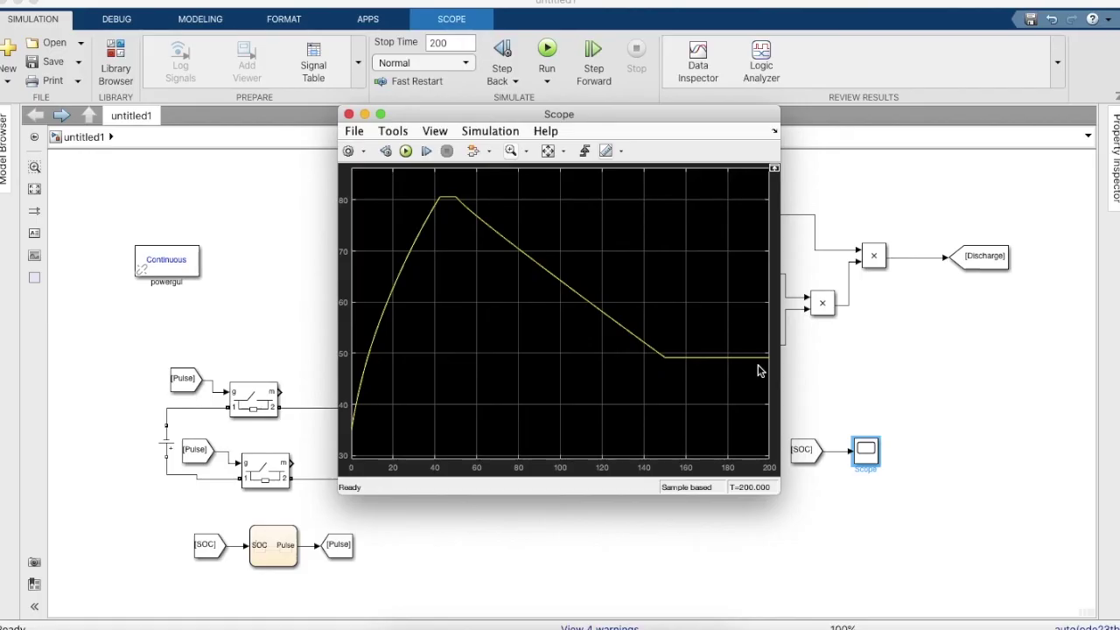
left_click(348, 115)
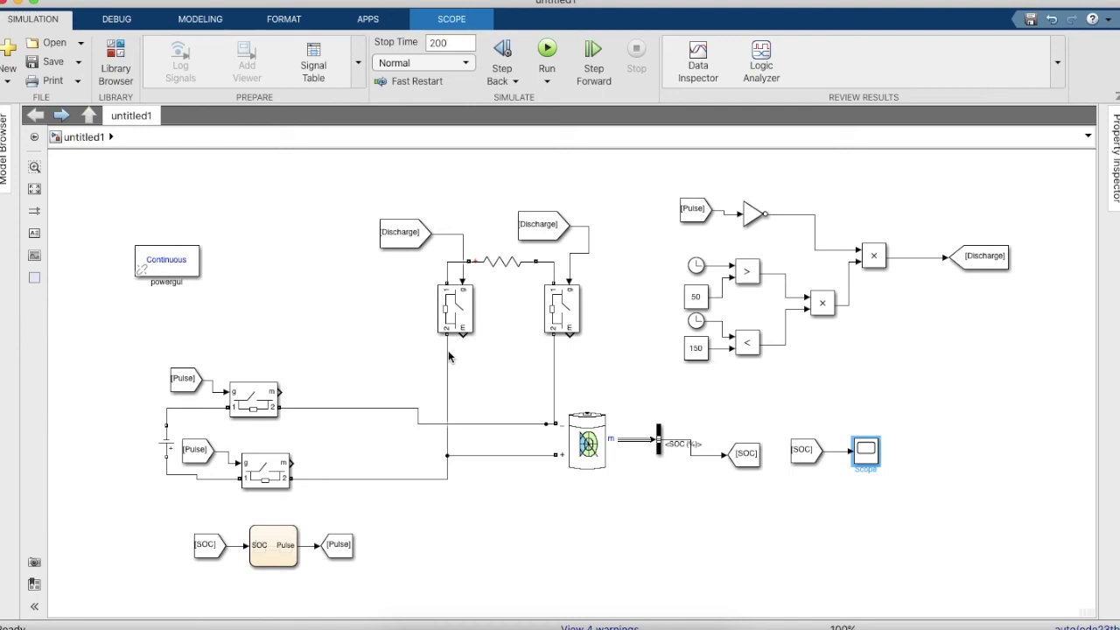